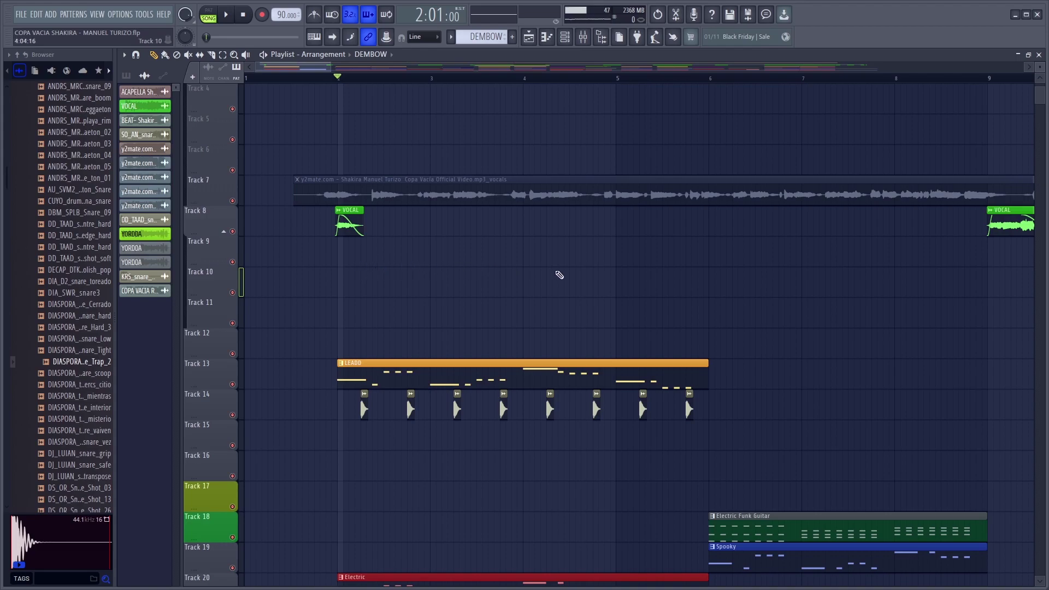
Examine the intro clips in the playlist, from the muted vocal tracks down to the Gross Beat automation on Track 23.
scroll(601, 285, "up", 1)
scroll(509, 365, "down", 3)
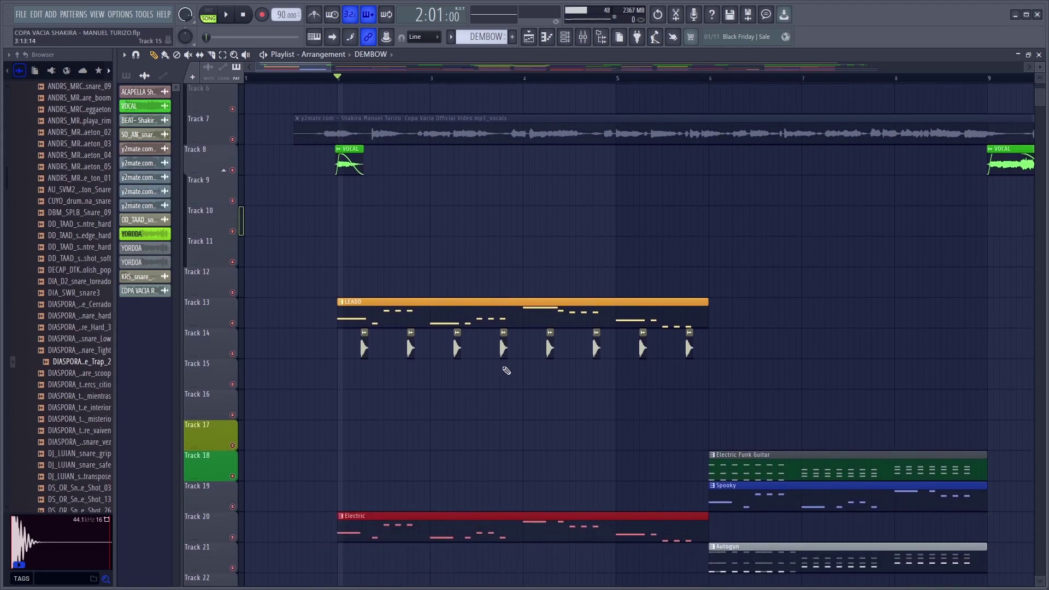
scroll(508, 366, "down", 2)
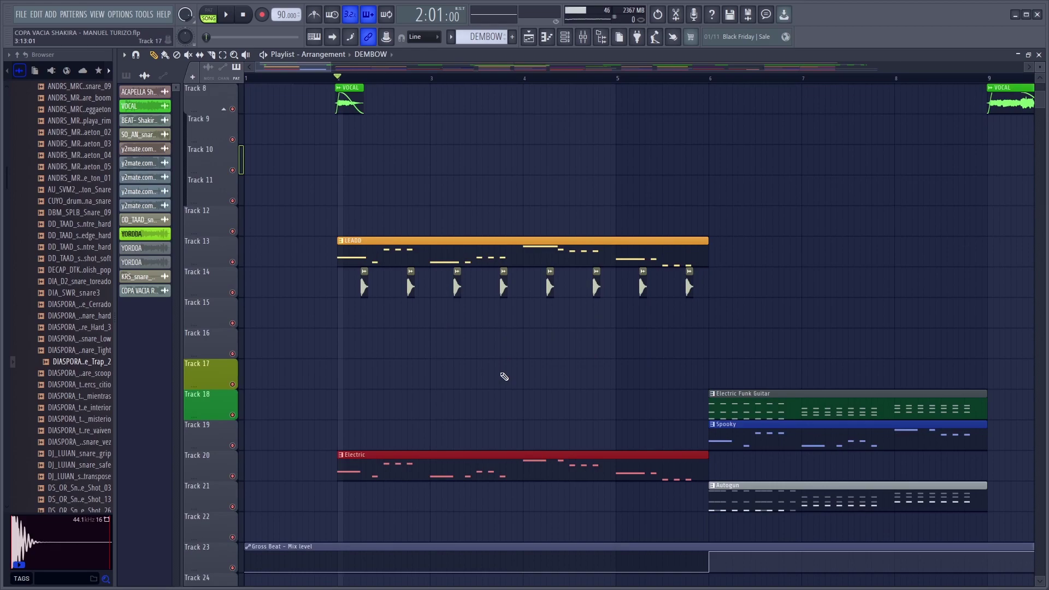
scroll(494, 319, "up", 3)
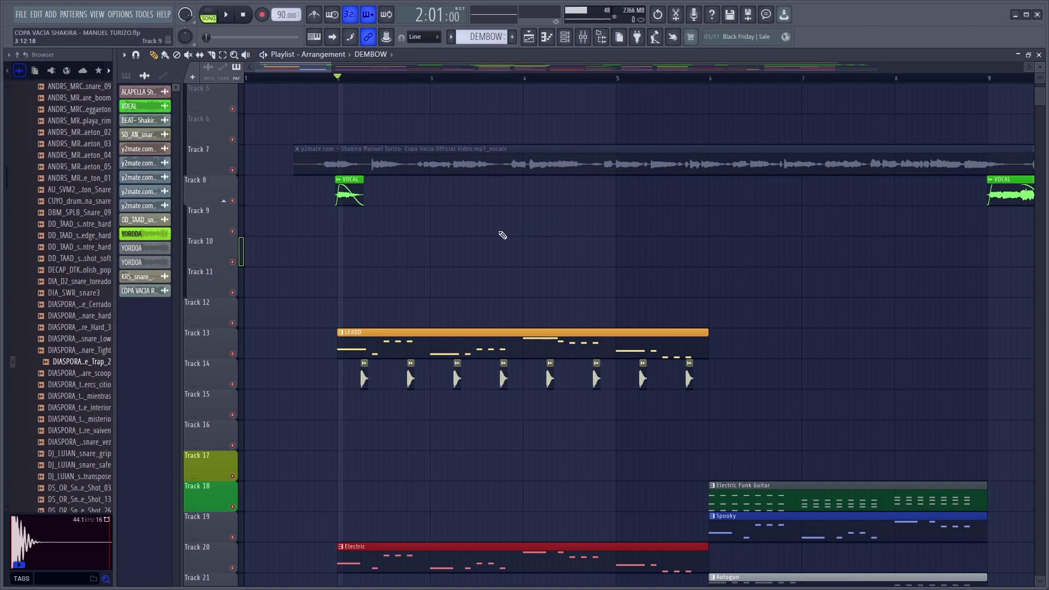
scroll(571, 299, "down", 3)
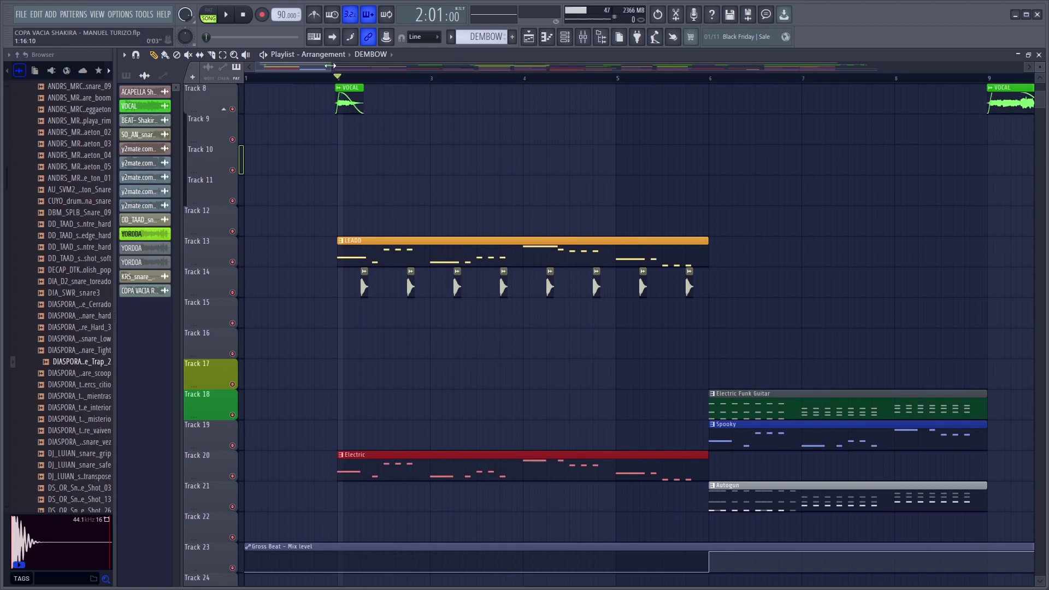
left_click_drag(329, 66, 303, 68)
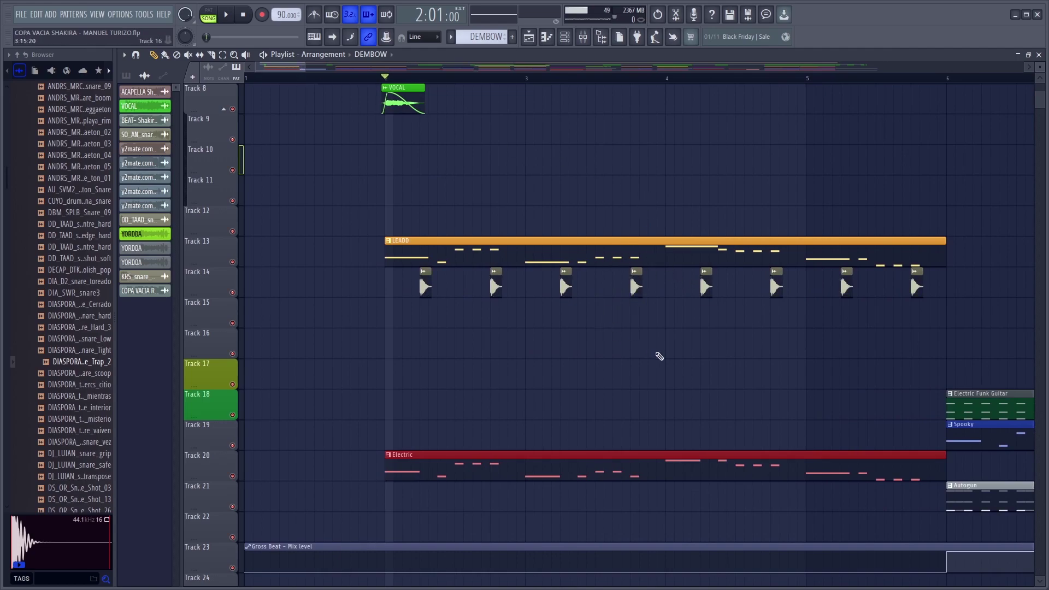
scroll(658, 356, "down", 3)
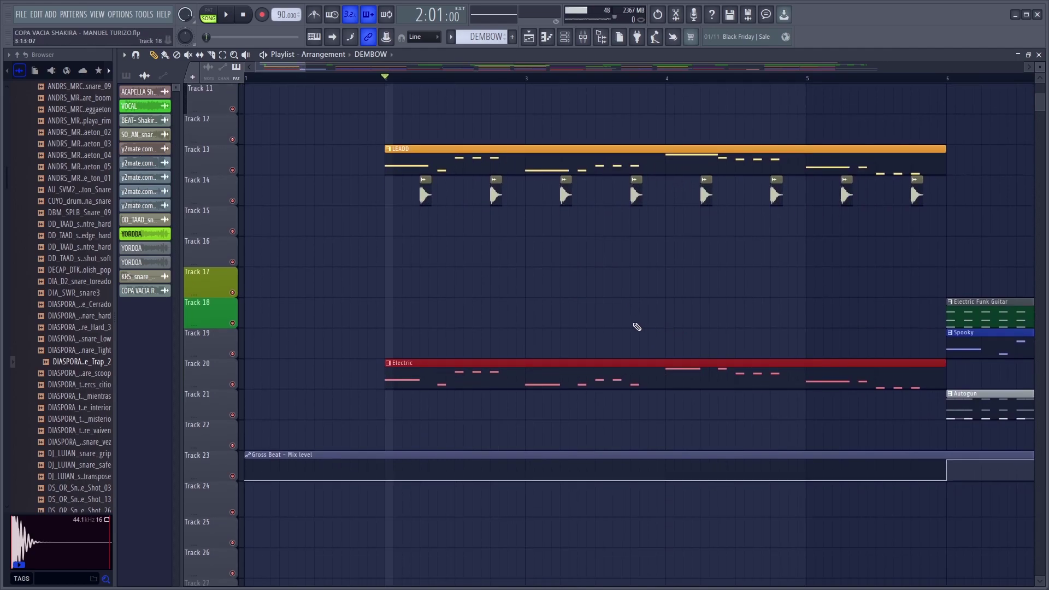
scroll(686, 323, "up", 4)
scroll(534, 246, "up", 5)
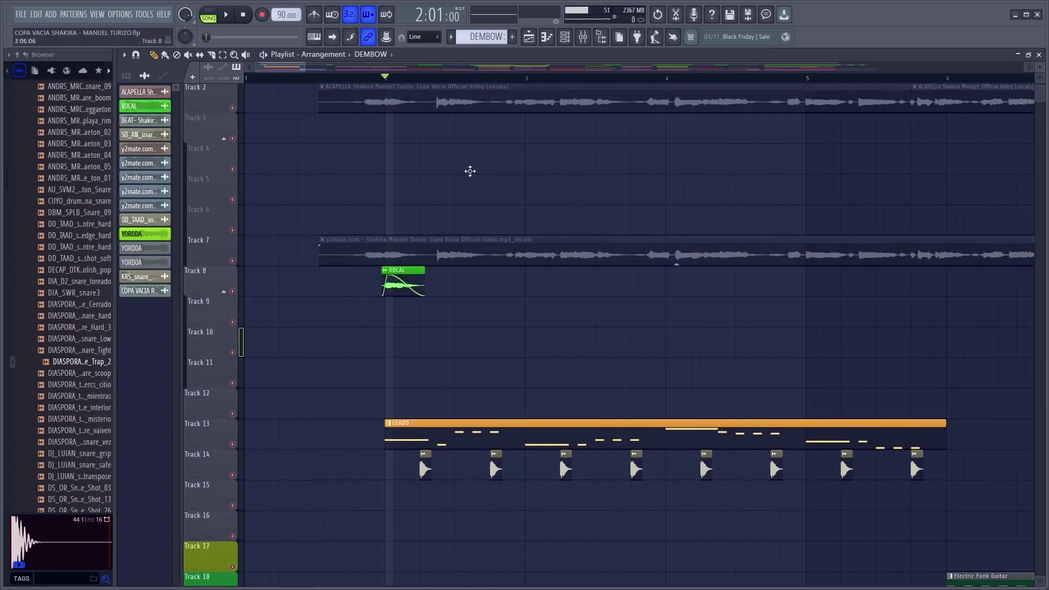
scroll(559, 286, "down", 4)
Examine the wider arrangement up to about bar 19, and return the playlist view to the intro between bars 2 and 6.
left_click_drag(305, 67, 421, 68)
scroll(529, 310, "down", 1)
scroll(531, 309, "down", 1)
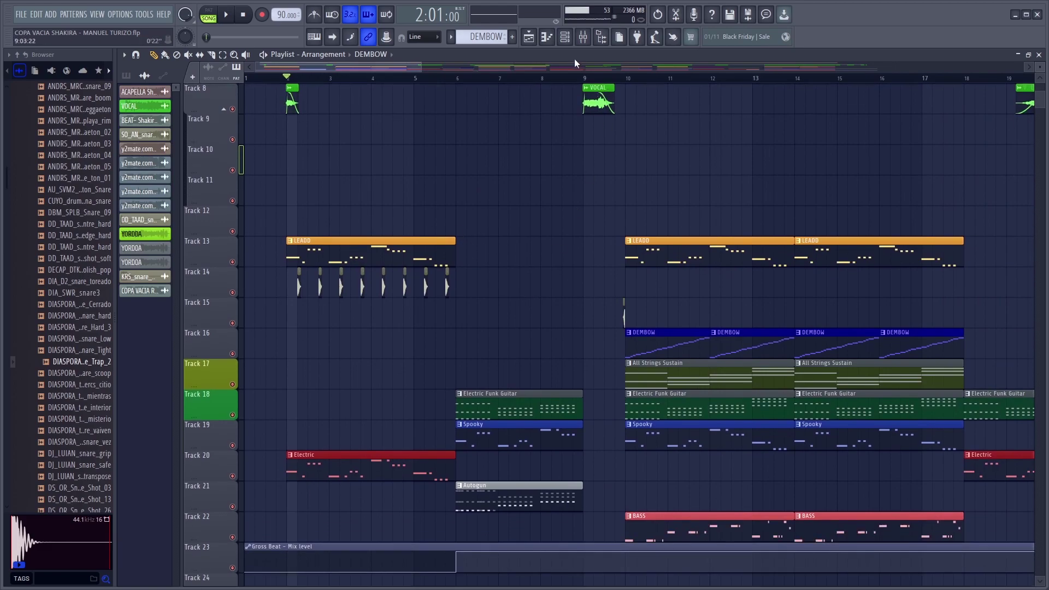
left_click(565, 37)
left_click(533, 42)
scroll(415, 175, "up", 4)
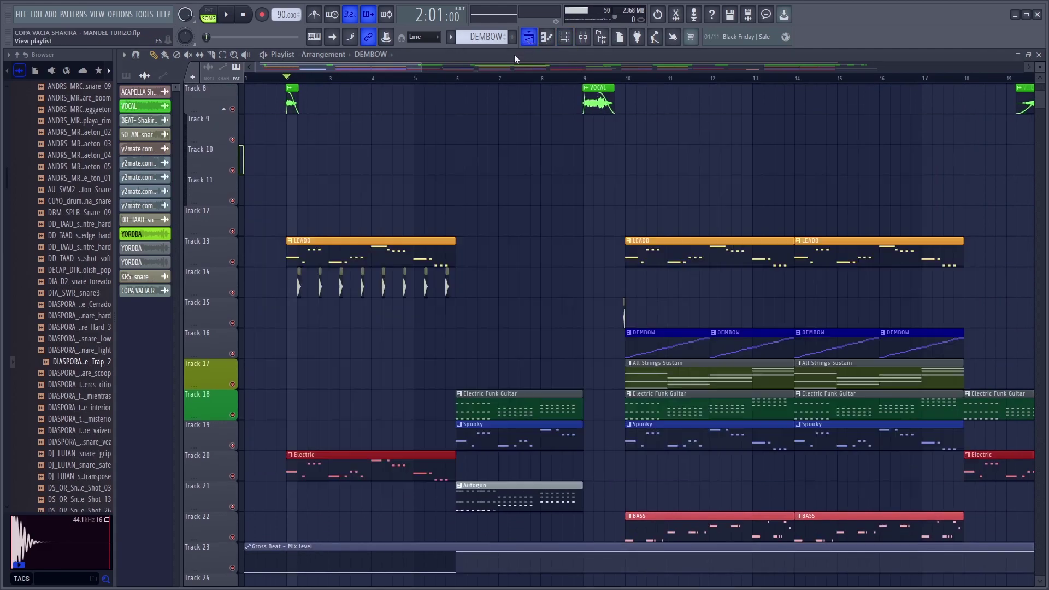
left_click_drag(422, 67, 330, 68)
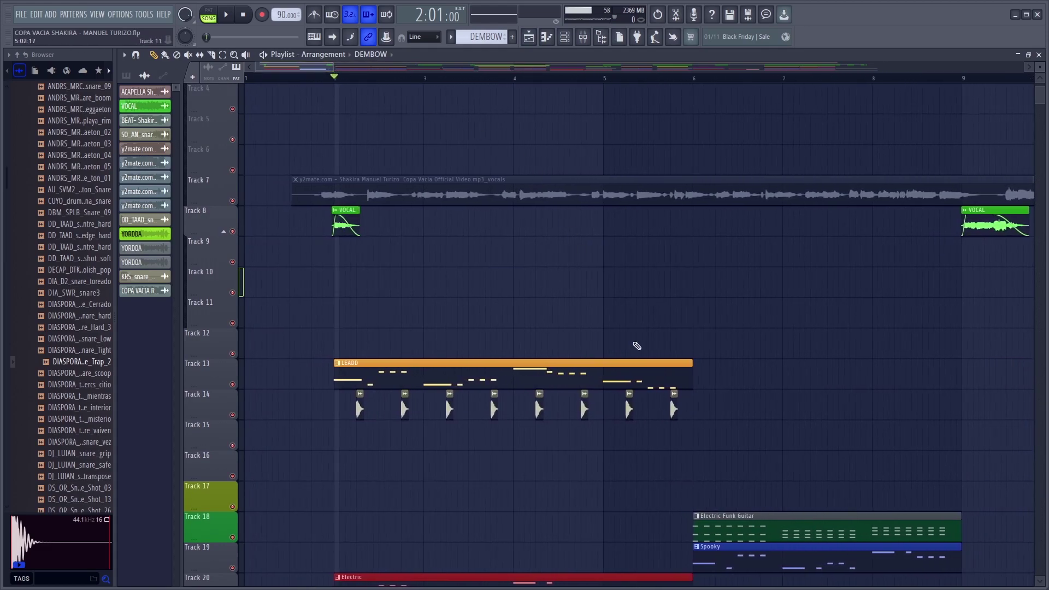
scroll(628, 416, "down", 5)
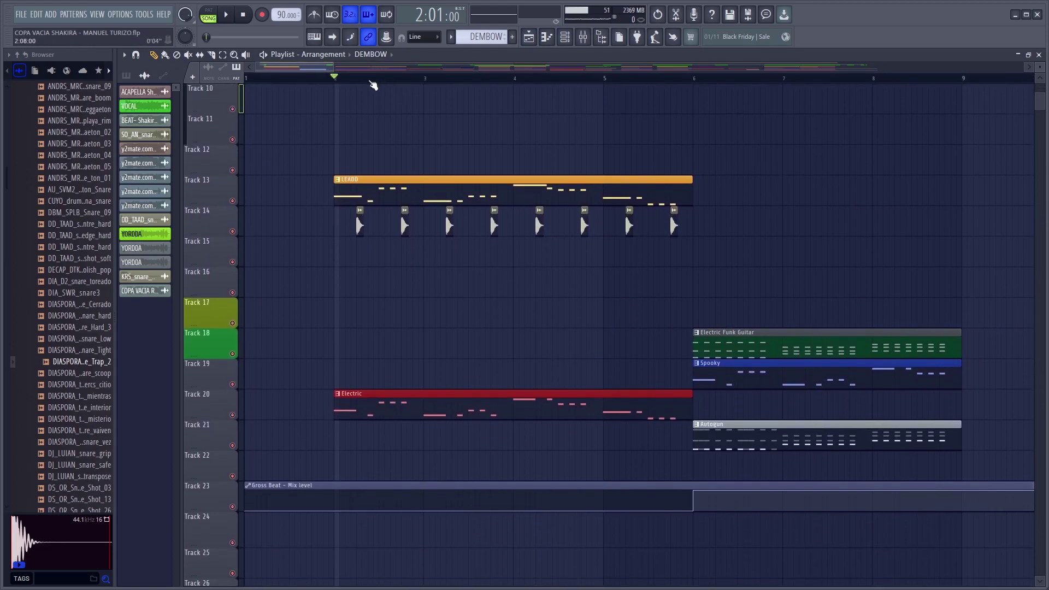
left_click_drag(335, 68, 320, 68)
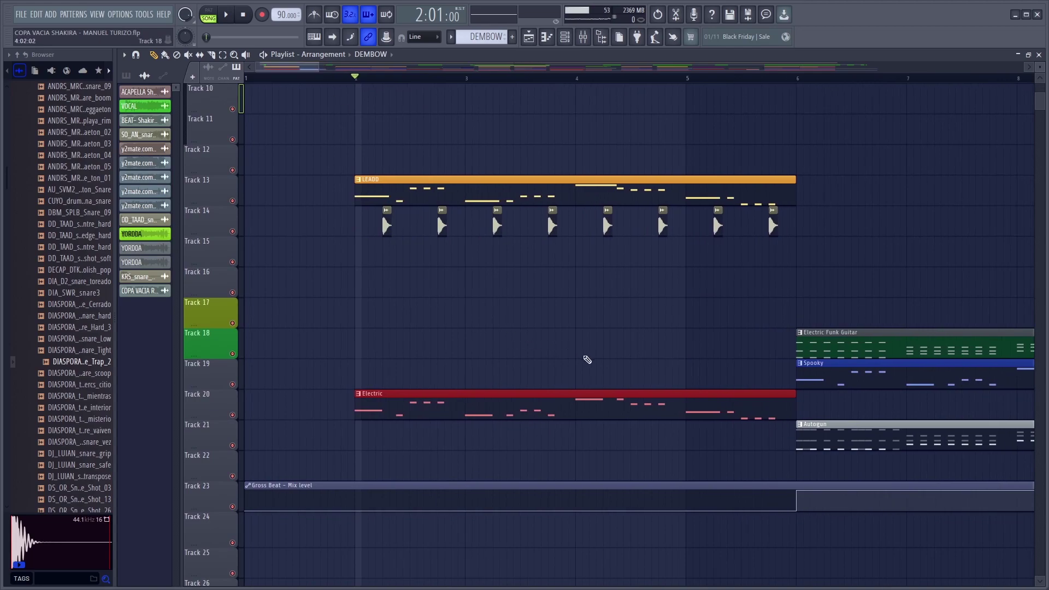
Solo Track 13 and play the LEADD melody from bar 2, stopping playback near the end of the clip.
scroll(522, 358, "up", 4)
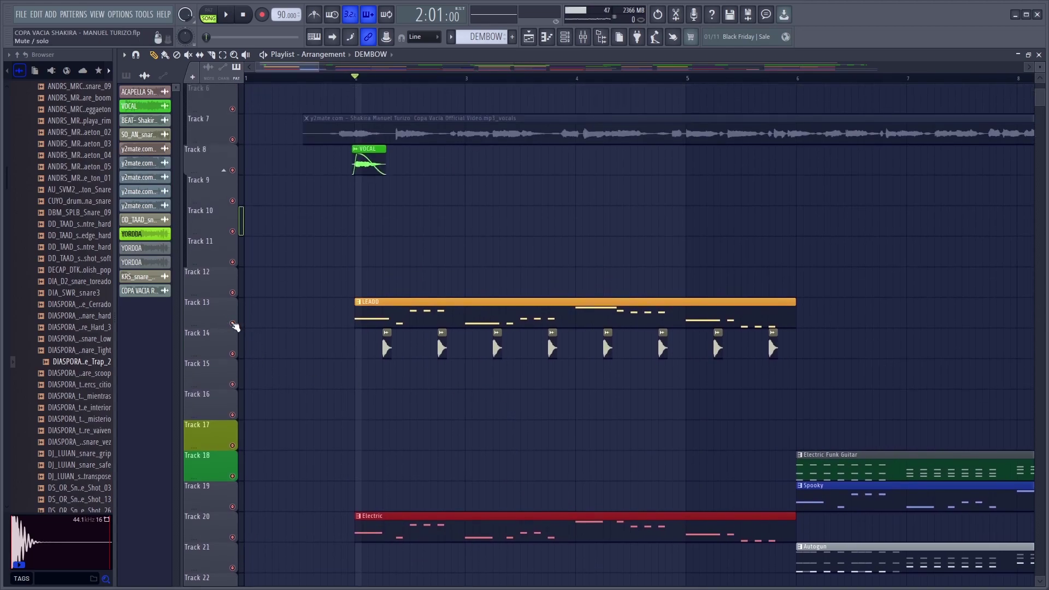
scroll(335, 358, "up", 2)
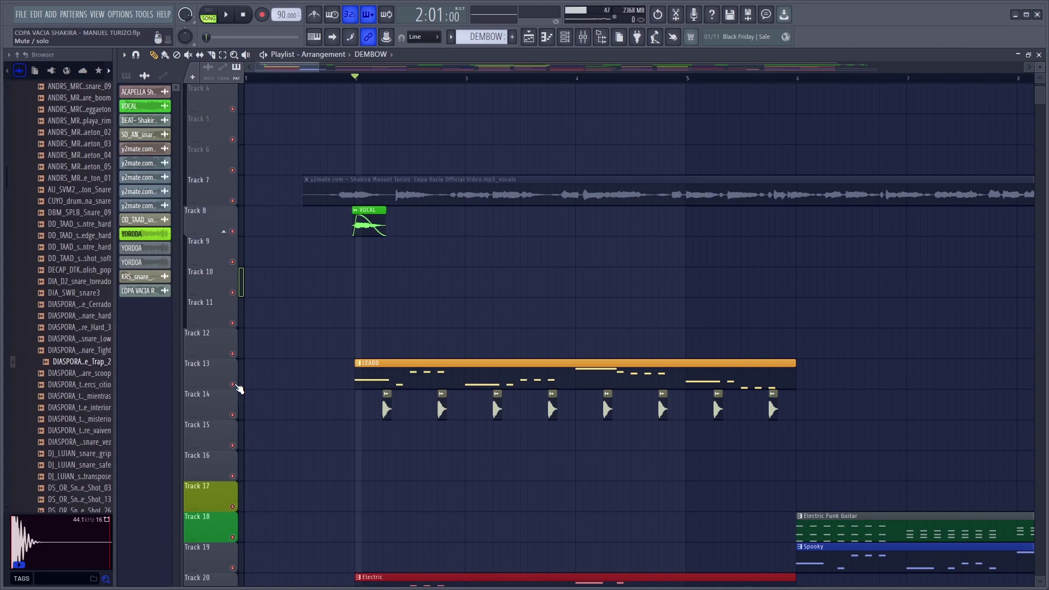
right_click(232, 384)
key("space")
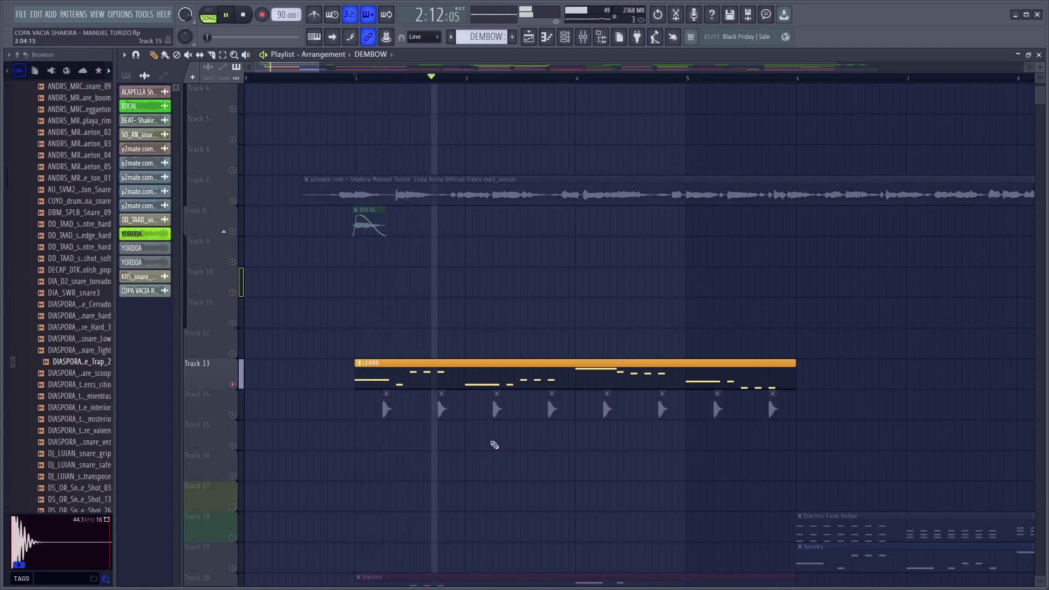
scroll(525, 440, "down", 1)
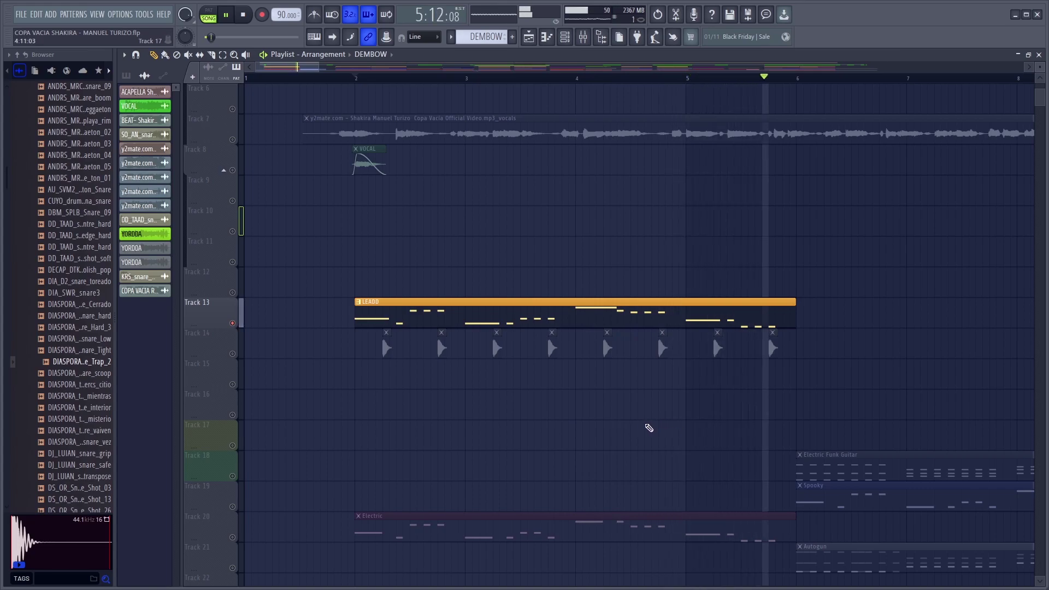
key("space")
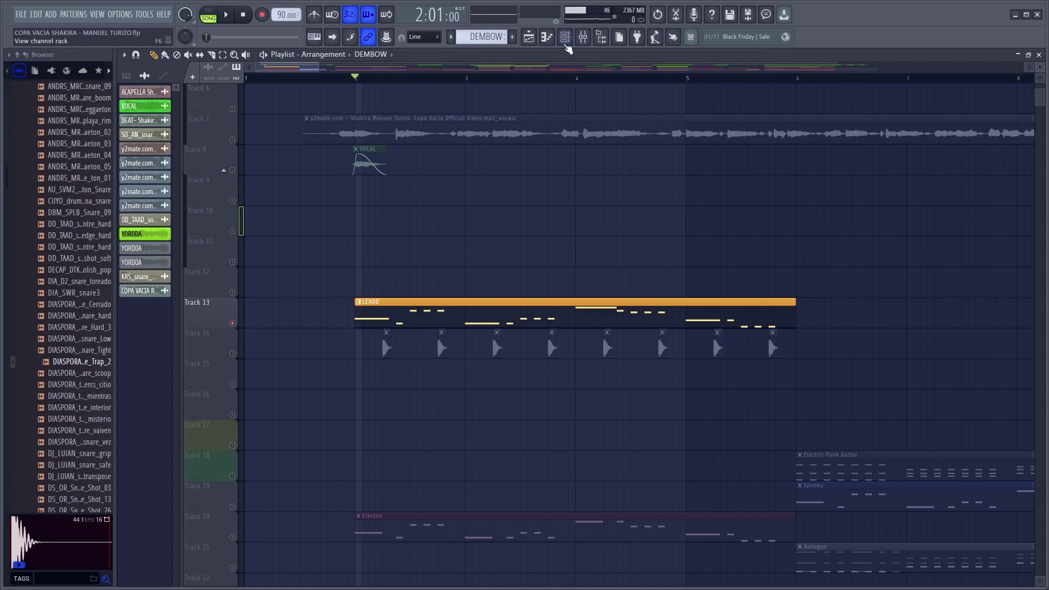
Select the LEADD pattern and inspect its Sytrus instrument from the channel rack, closing both windows when finished.
left_click(448, 319)
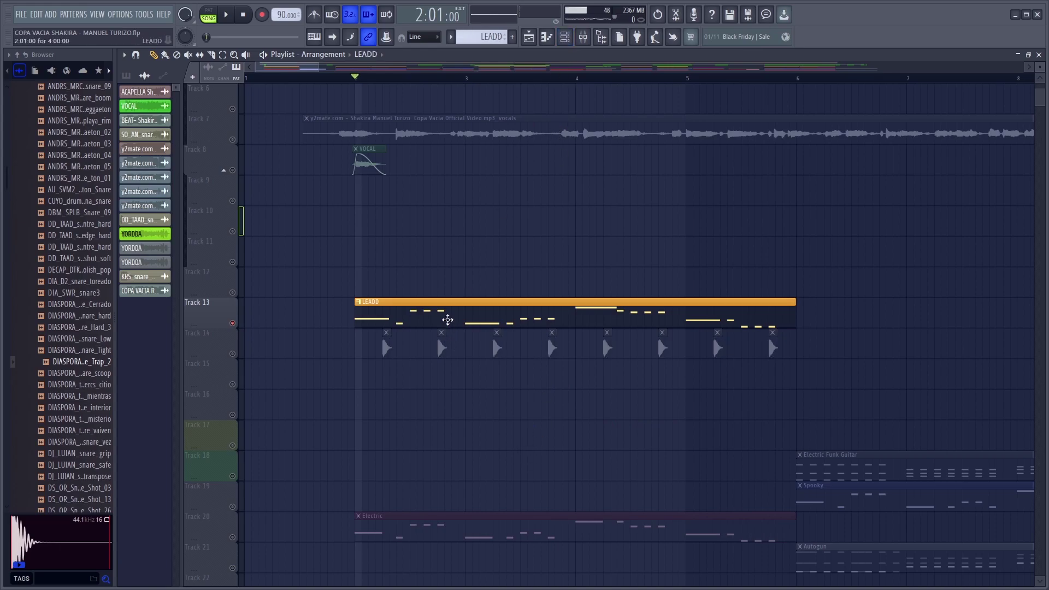
left_click(565, 37)
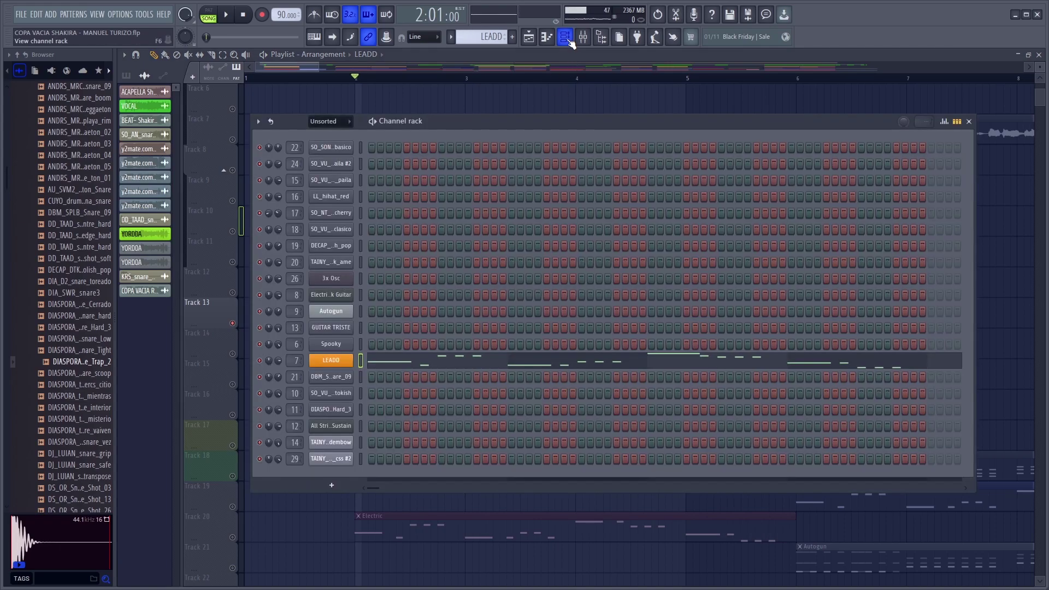
left_click(337, 363)
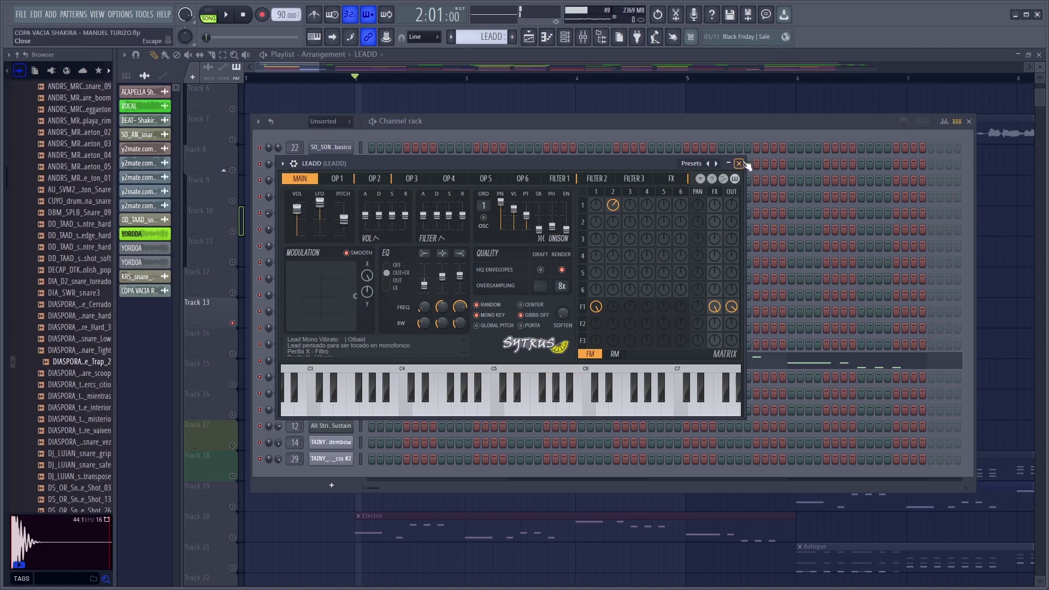
left_click(738, 163)
key("F6")
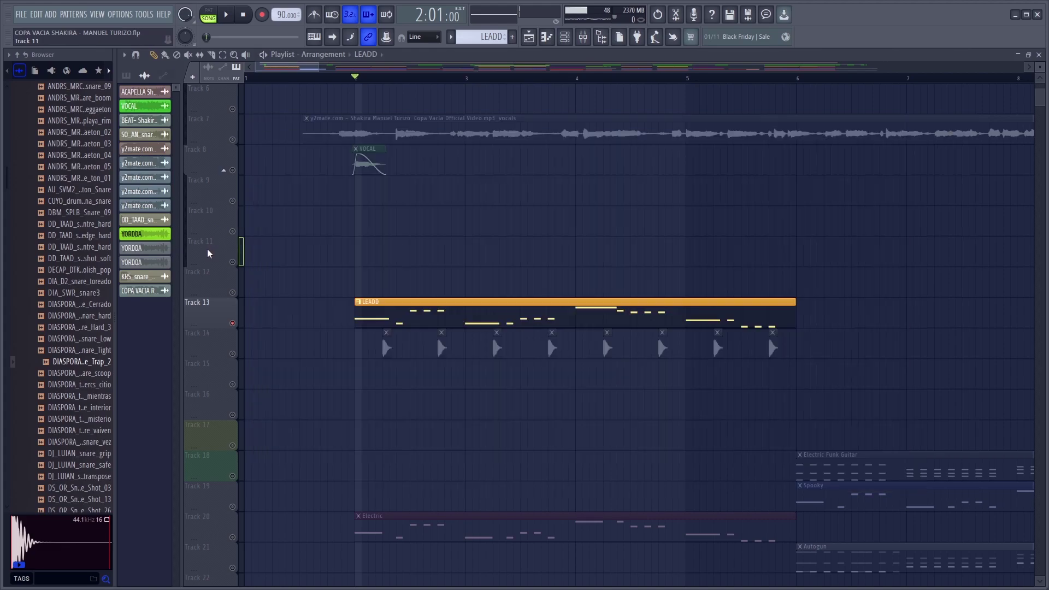
Solo Track 20 and play the Electric melody from bar 2.
scroll(389, 415, "down", 2)
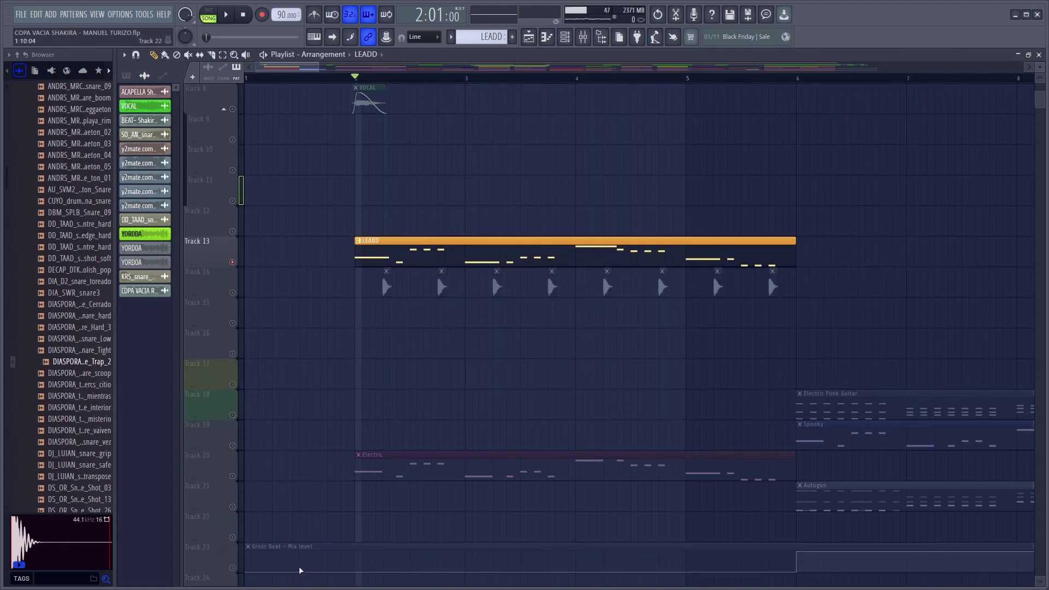
left_click(234, 477)
right_click(233, 478)
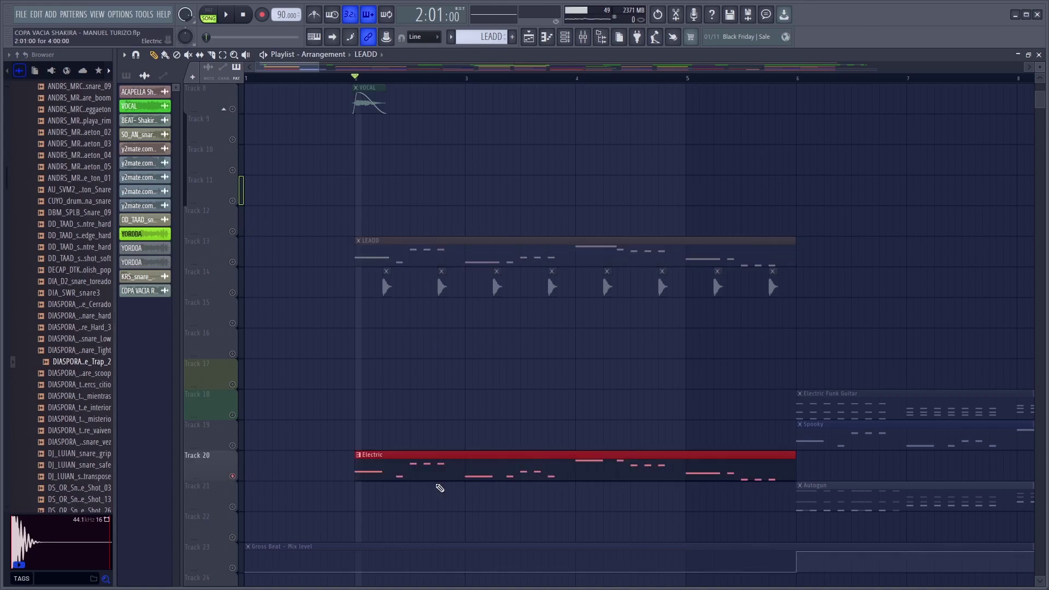
key("space")
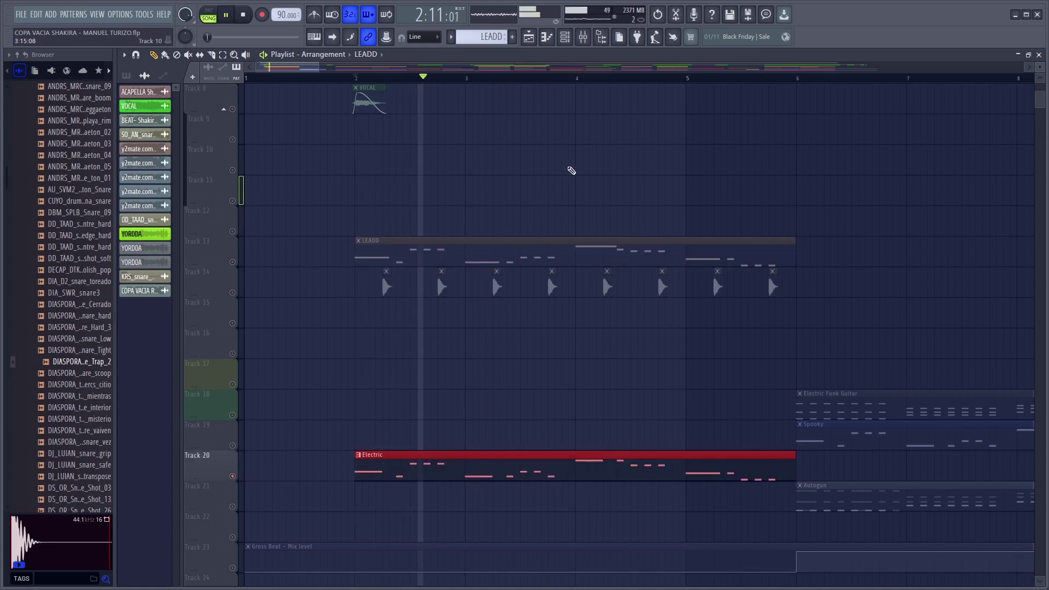
Select the Electric pattern, stop playback and inspect its GUITAR TRISTE Sytrus instrument, closing the plugin and channel rack when finished.
left_click(567, 37)
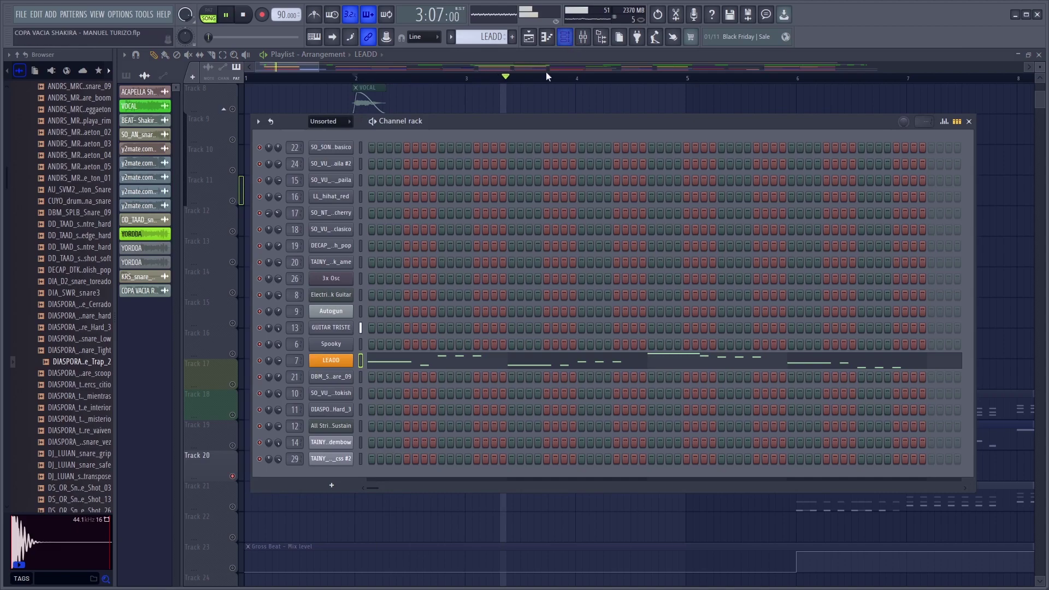
left_click(215, 374)
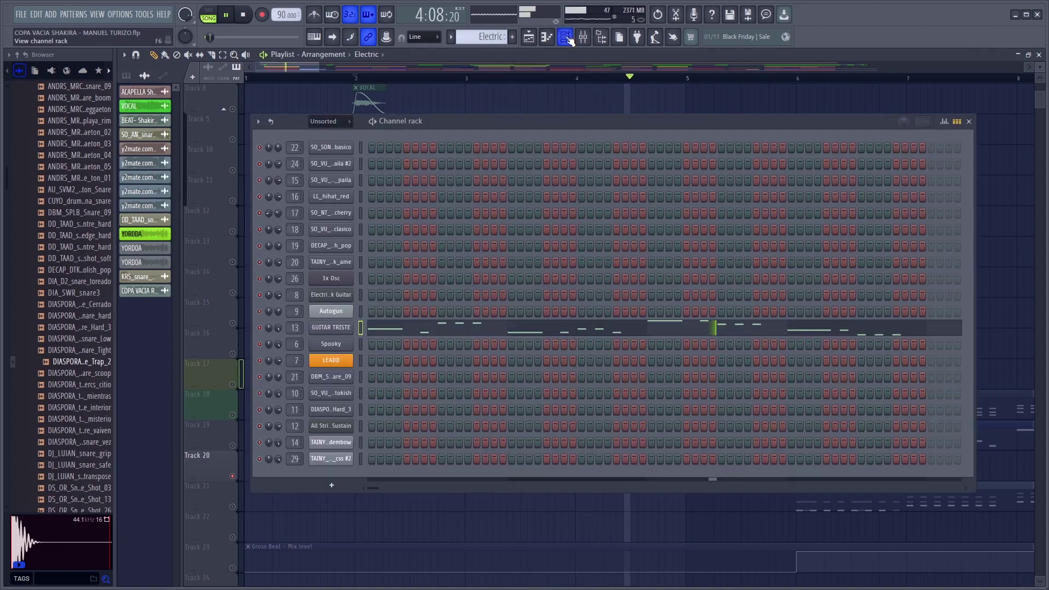
double_click(477, 464)
key("space")
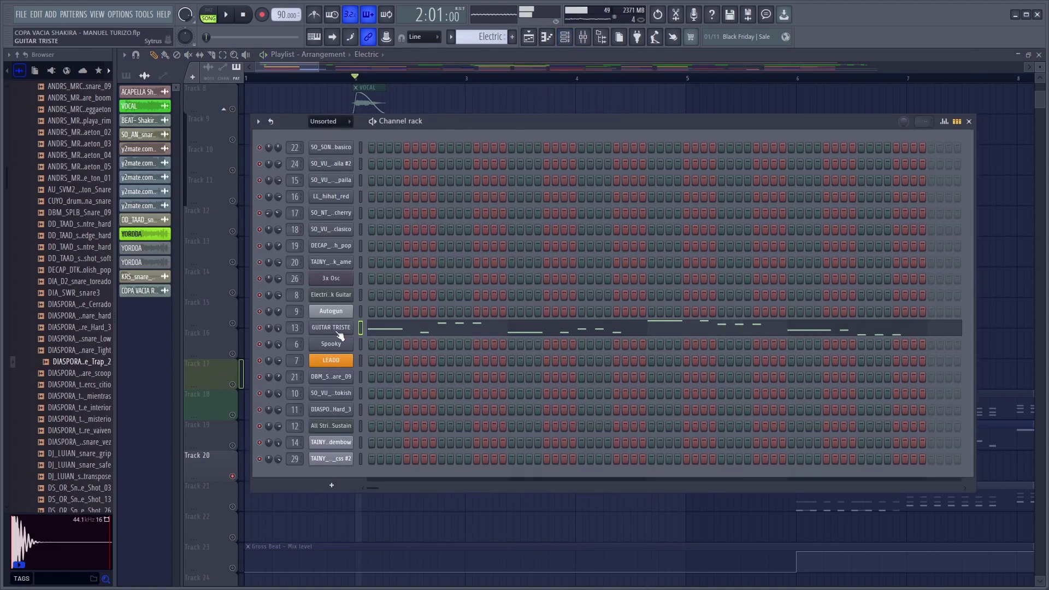
left_click(331, 327)
left_click_drag(555, 272, 543, 216)
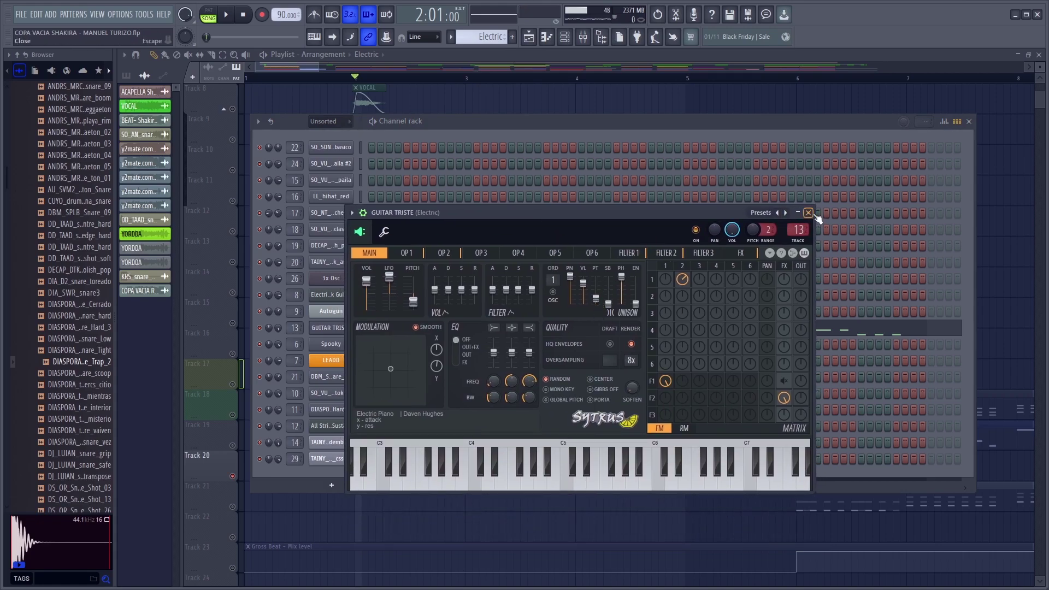
left_click(808, 213)
key("F6")
Unmute Track 13 alongside Track 20, play the LEADD and Electric melodies together, and stop playback.
scroll(356, 339, "down", 2)
key("space")
key("space")
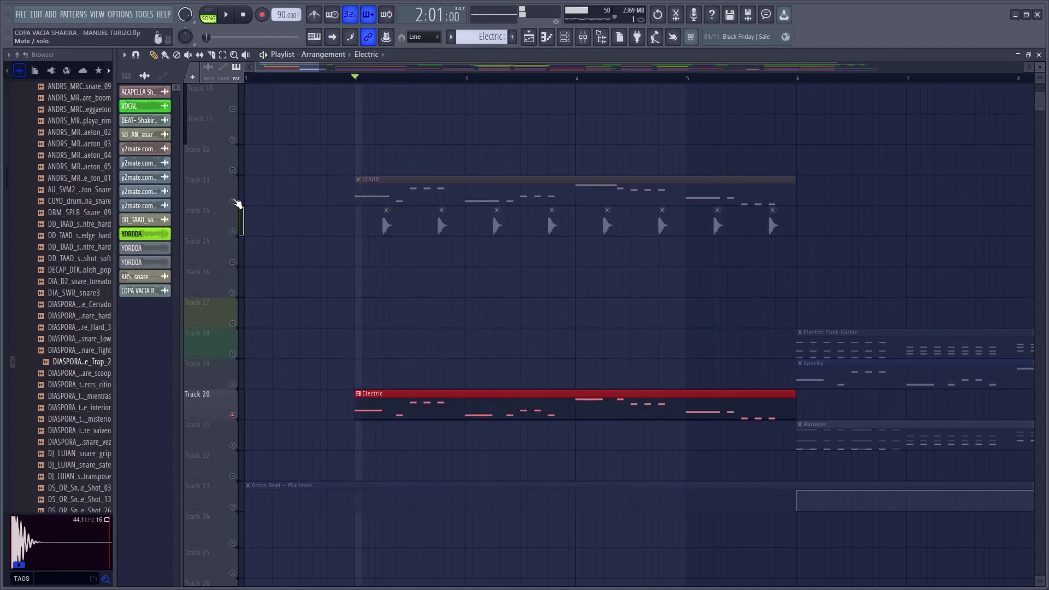
left_click(233, 201)
key("space")
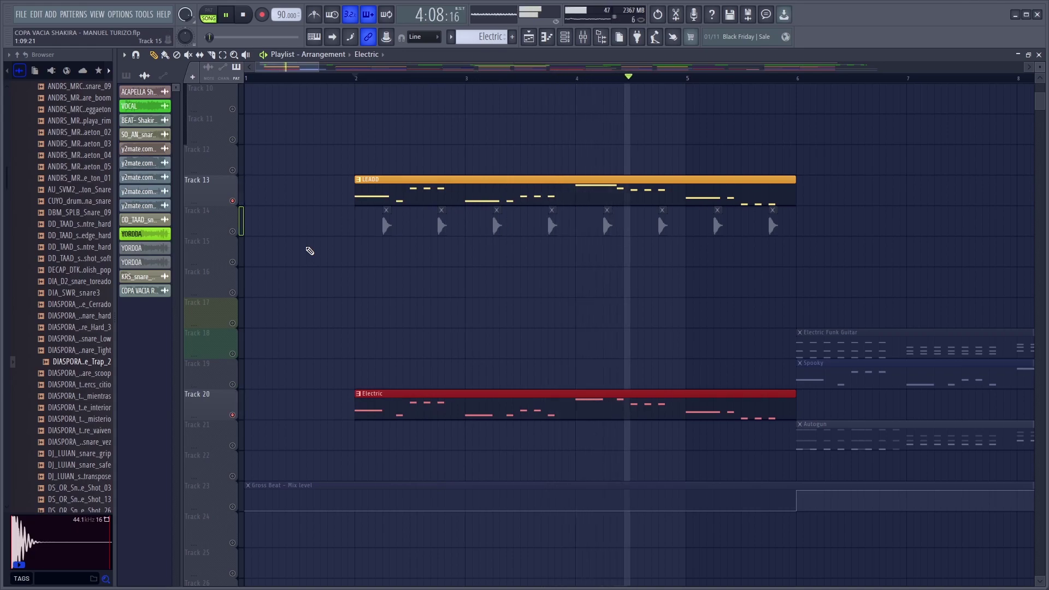
key("space")
Briefly solo Track 14, restore all tracks, and play the start of the full intro from bar 2.
right_click(234, 231)
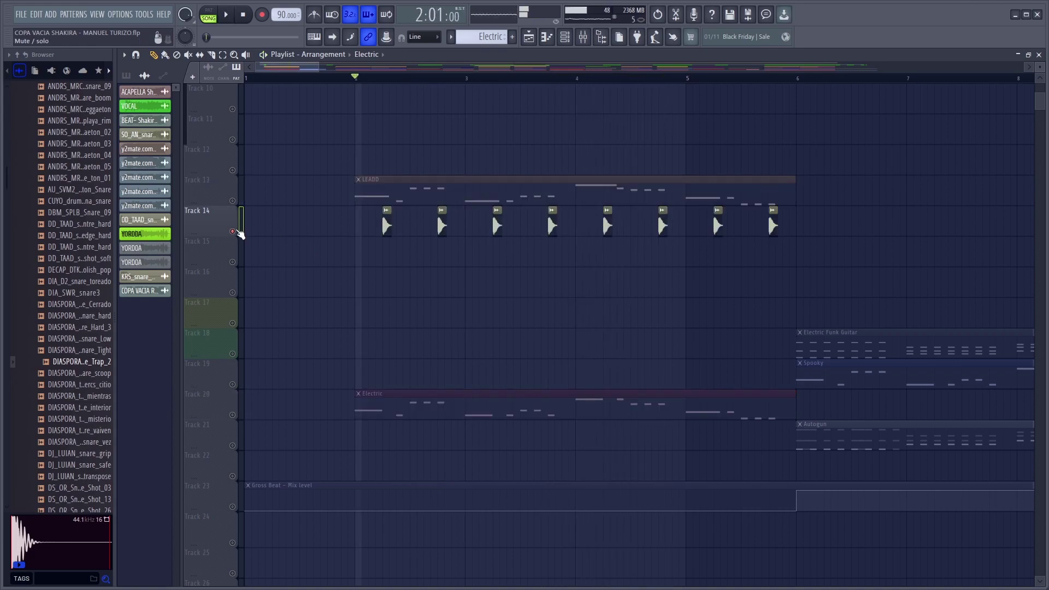
right_click(234, 231)
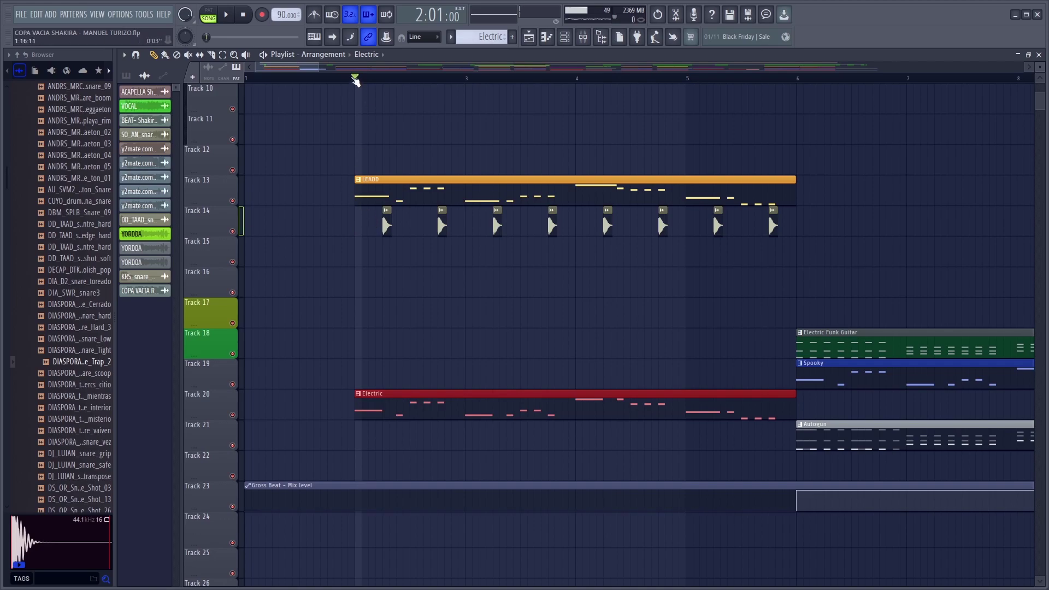
scroll(355, 79, "up", 3)
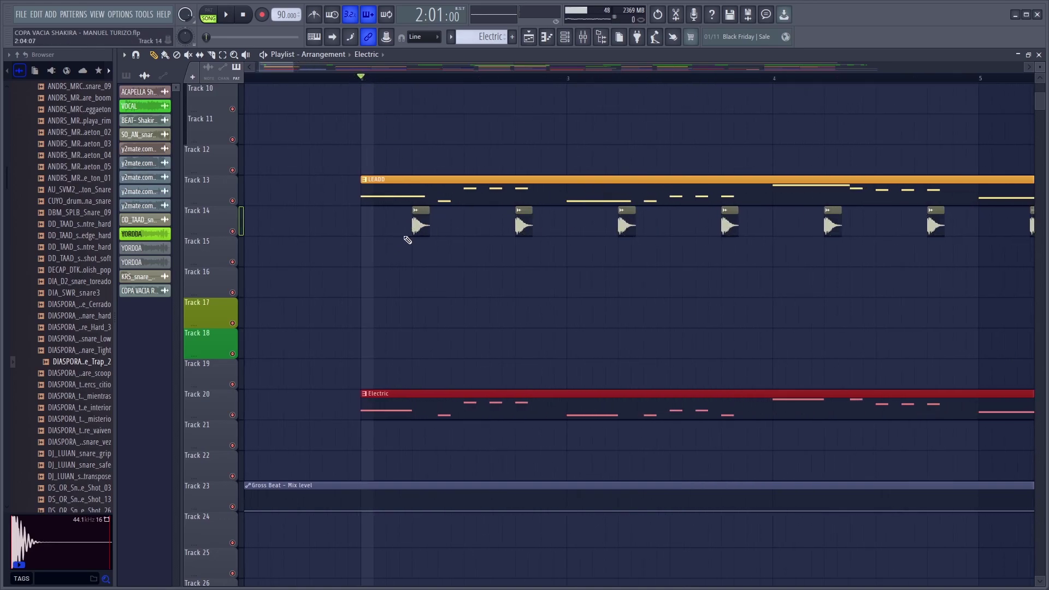
key("space")
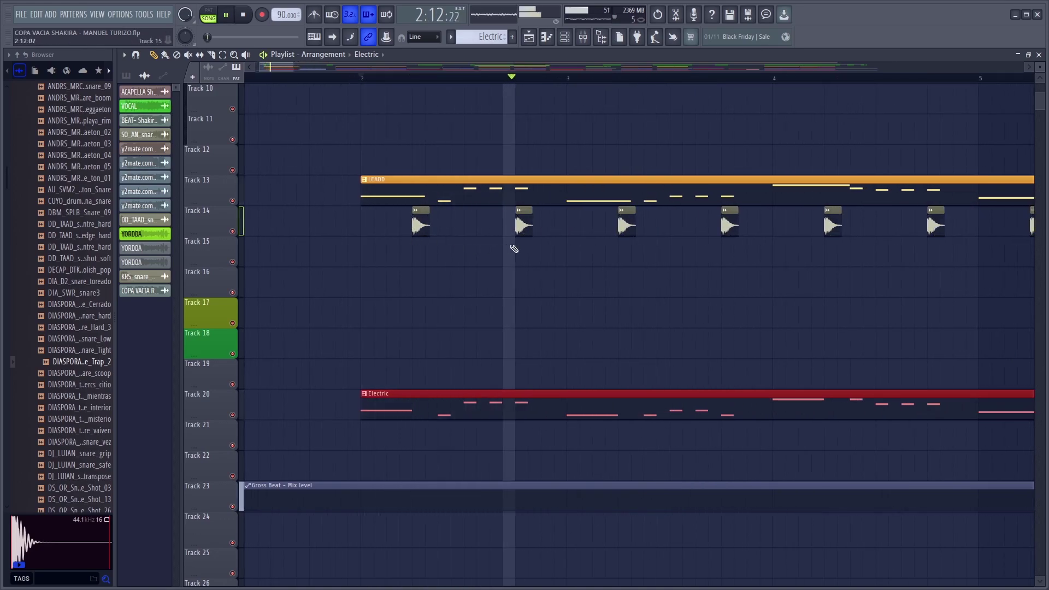
key("space")
Solo Track 14, play its percussion hits from bar 2, stop playback and restore all tracks.
right_click(233, 232)
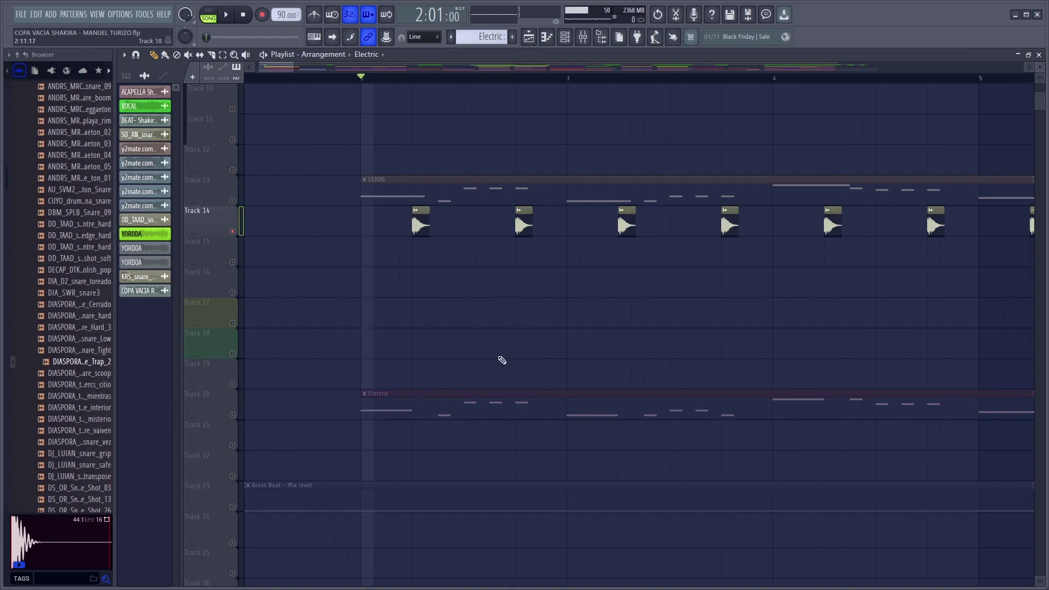
key("space")
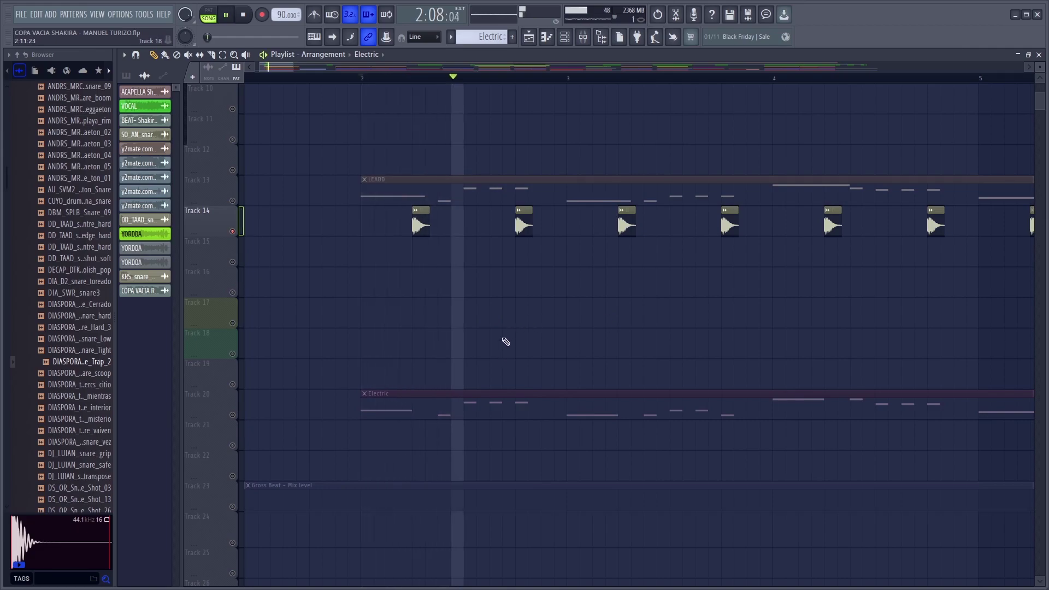
key("space")
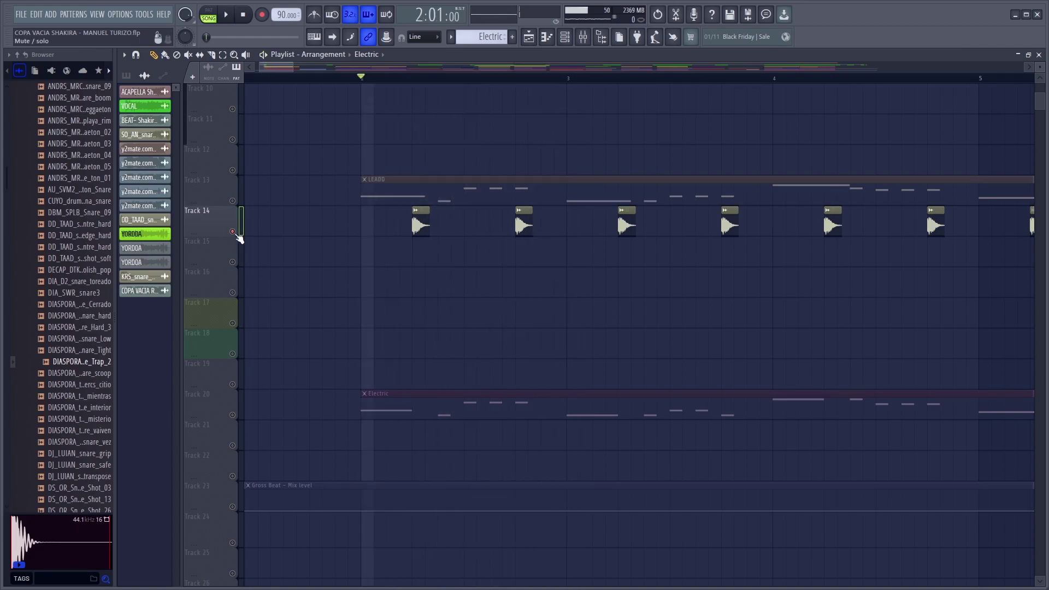
right_click(233, 232)
Play the full section starting at bar 6 with all tracks on, and stop playback with the song position at bar 6.
left_click_drag(289, 66, 349, 67)
left_click(559, 78)
key("space")
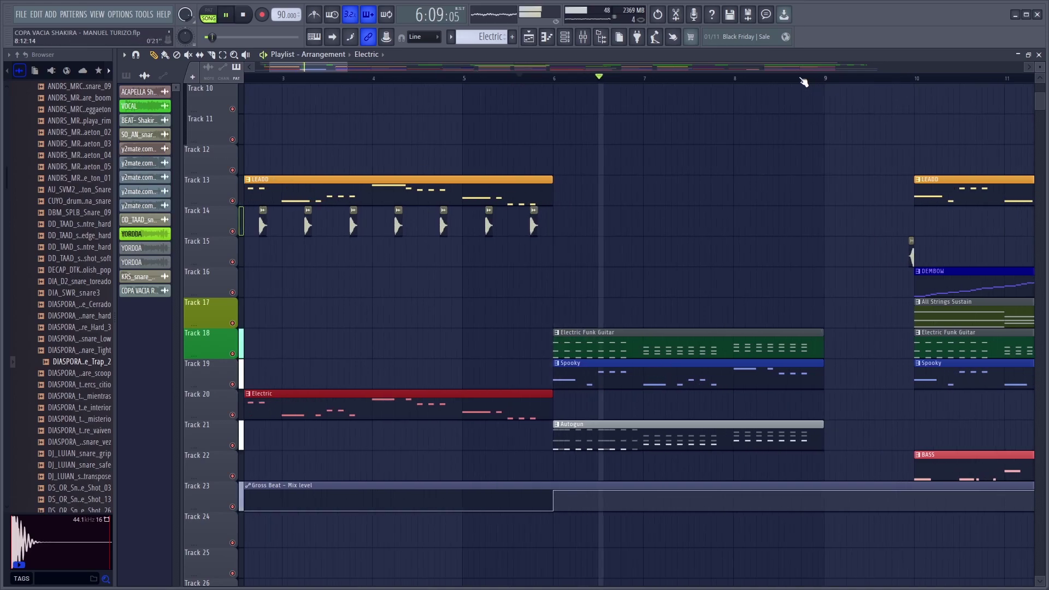
scroll(806, 83, "up", 2)
key("space")
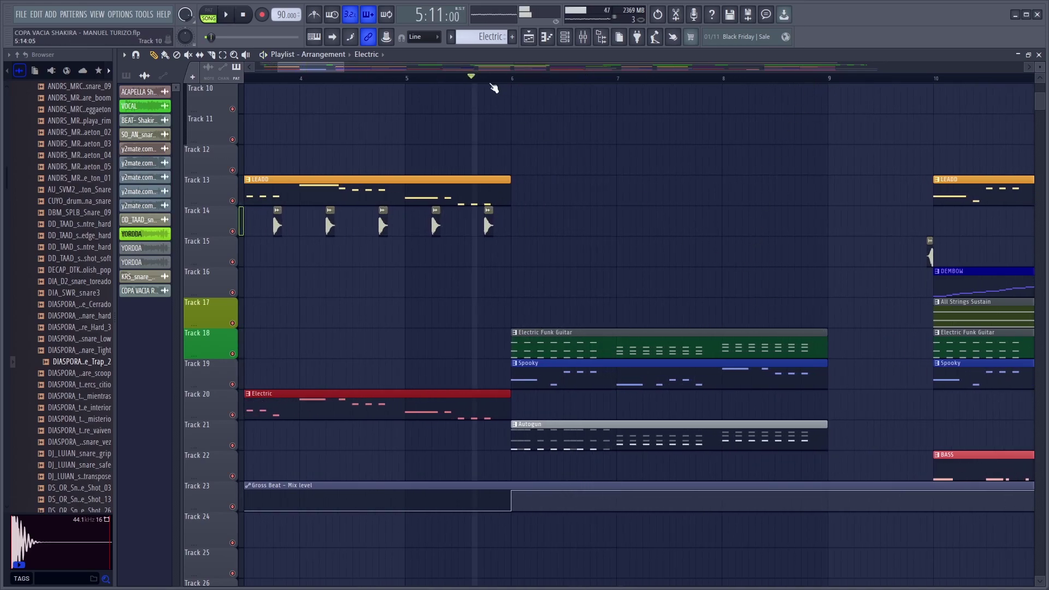
left_click(515, 81)
scroll(667, 355, "down", 1)
key("space")
key("space")
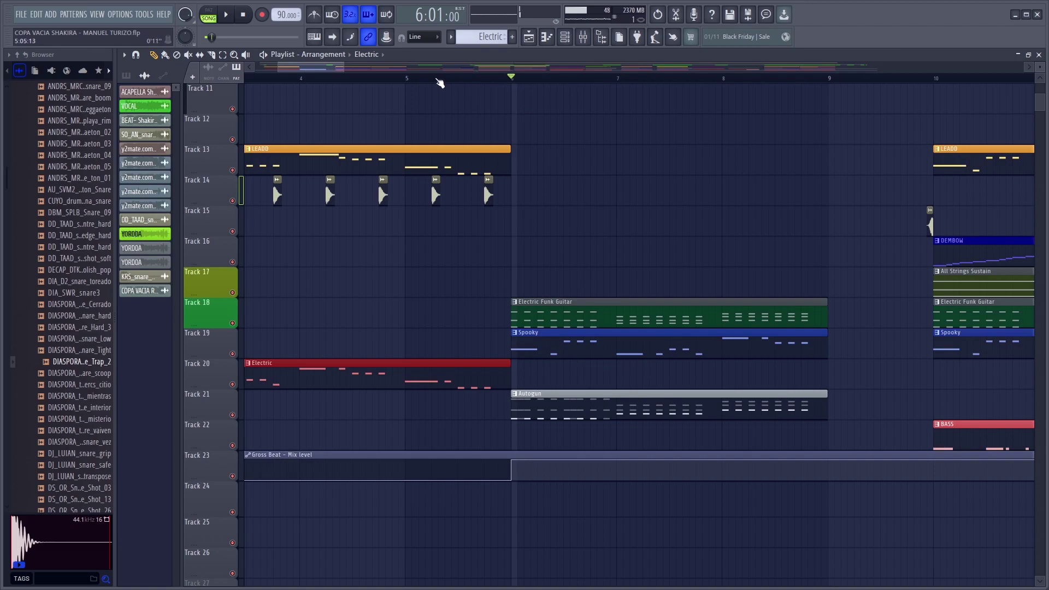
Play all tracks from early in bar 5 through the transition into the bar 6 section, and stop in bar 7.
left_click(439, 80)
key("space")
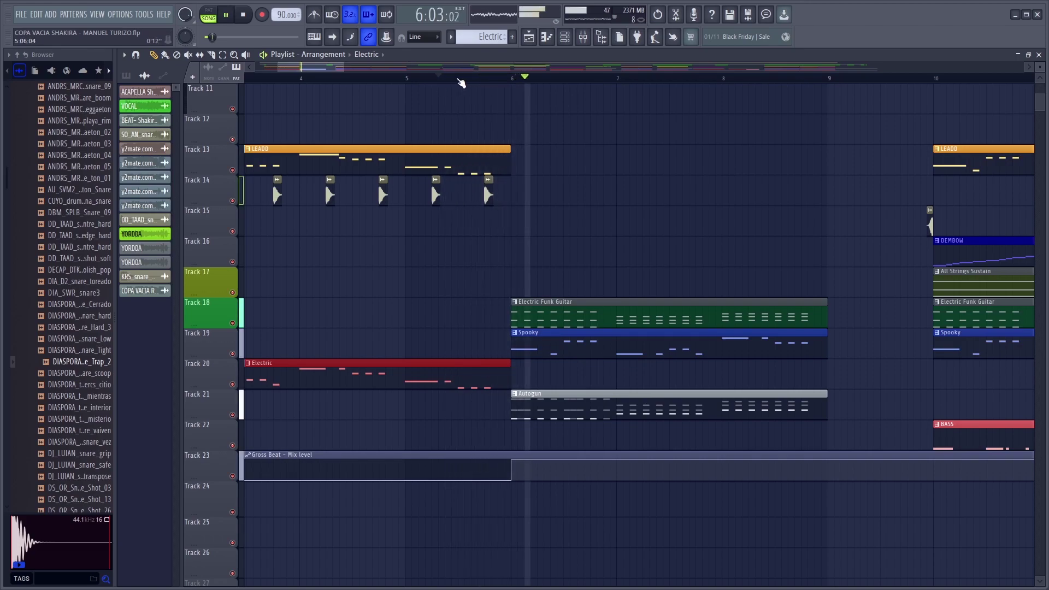
scroll(609, 80, "up", 3)
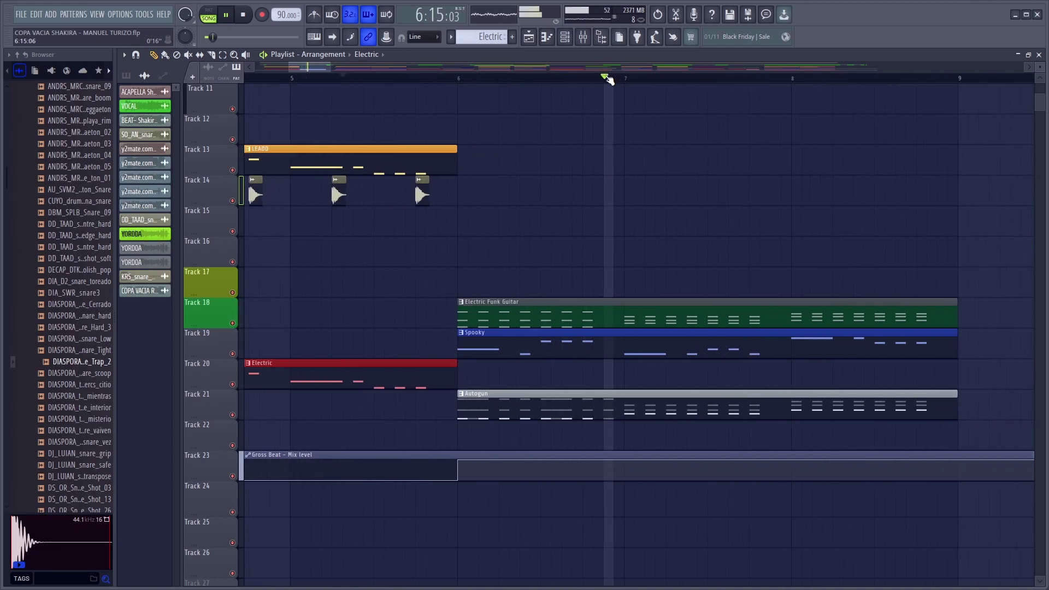
scroll(777, 340, "down", 2)
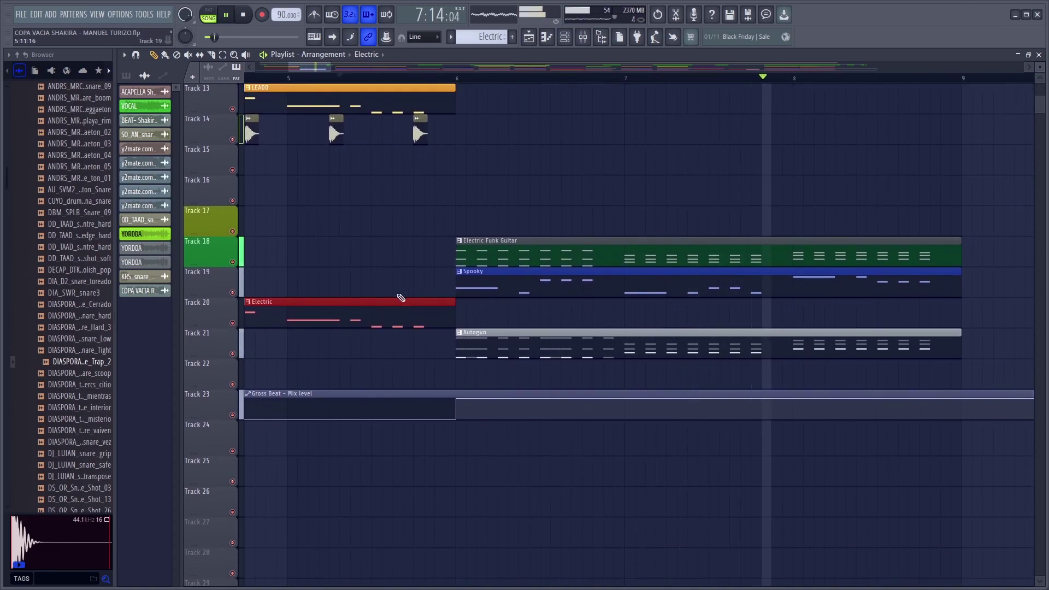
key("space")
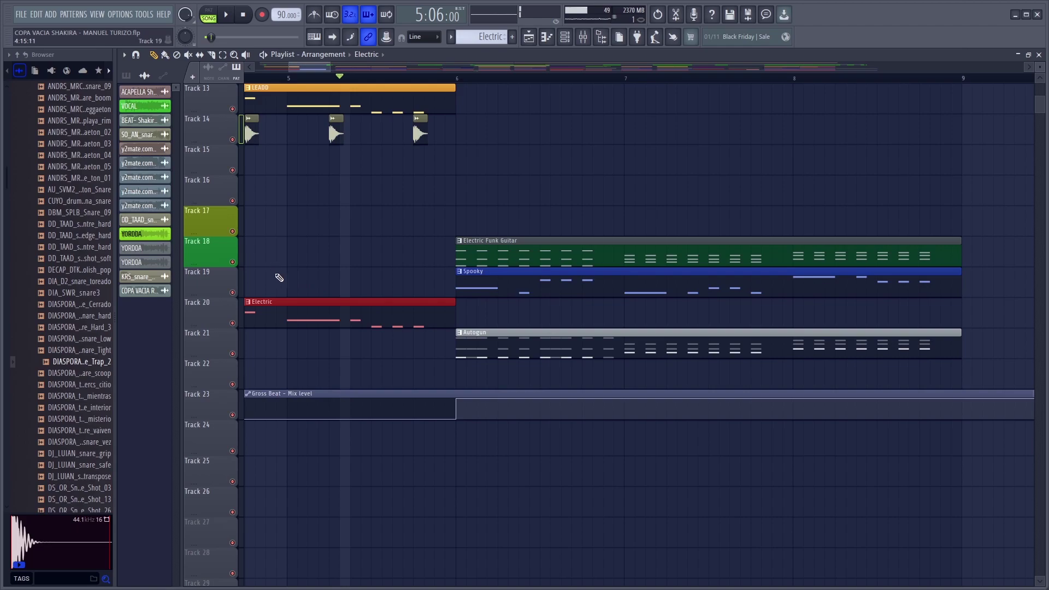
Solo Track 18, play the Electric Funk Guitar part from bar 6, and stop playback.
right_click(231, 262)
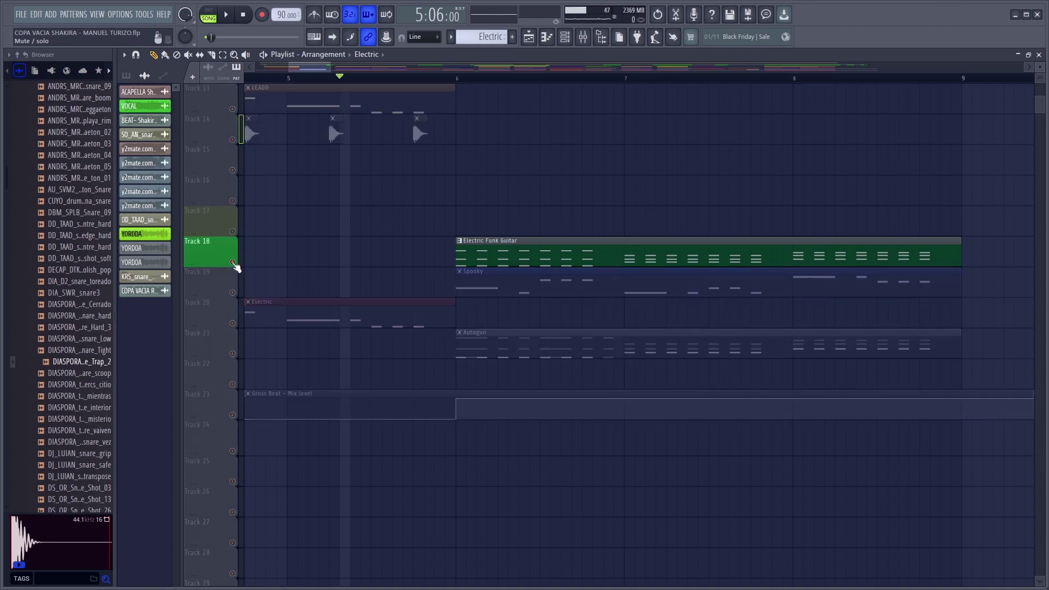
left_click(457, 82)
key("space")
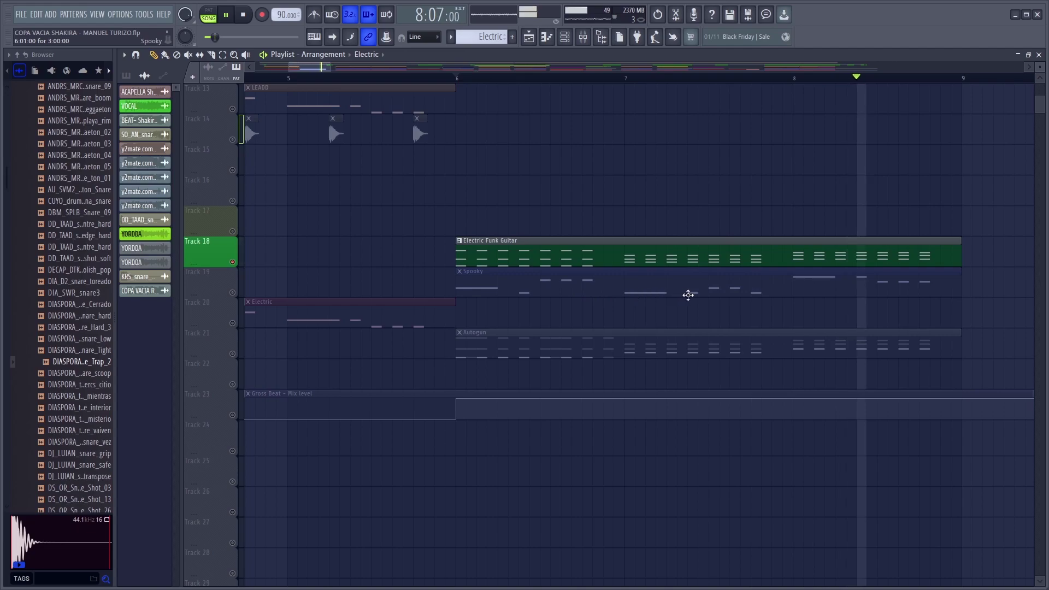
key("space")
Select the Electric Funk Guitar pattern and inspect its FLEX instrument and General Midi Library preset, closing the plugin and channel rack when finished.
left_click(516, 261)
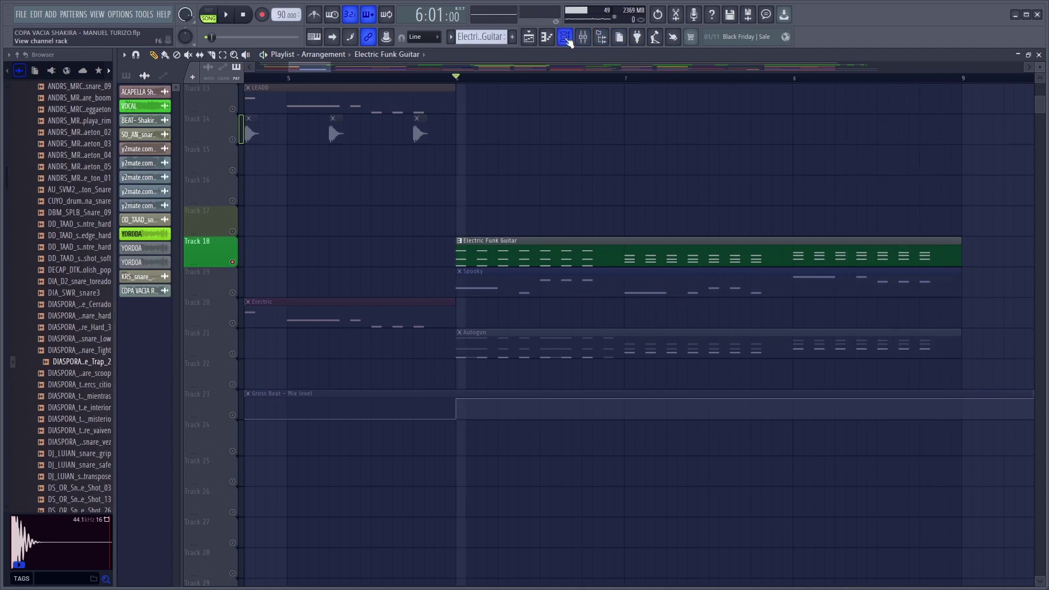
left_click(567, 39)
left_click(326, 297)
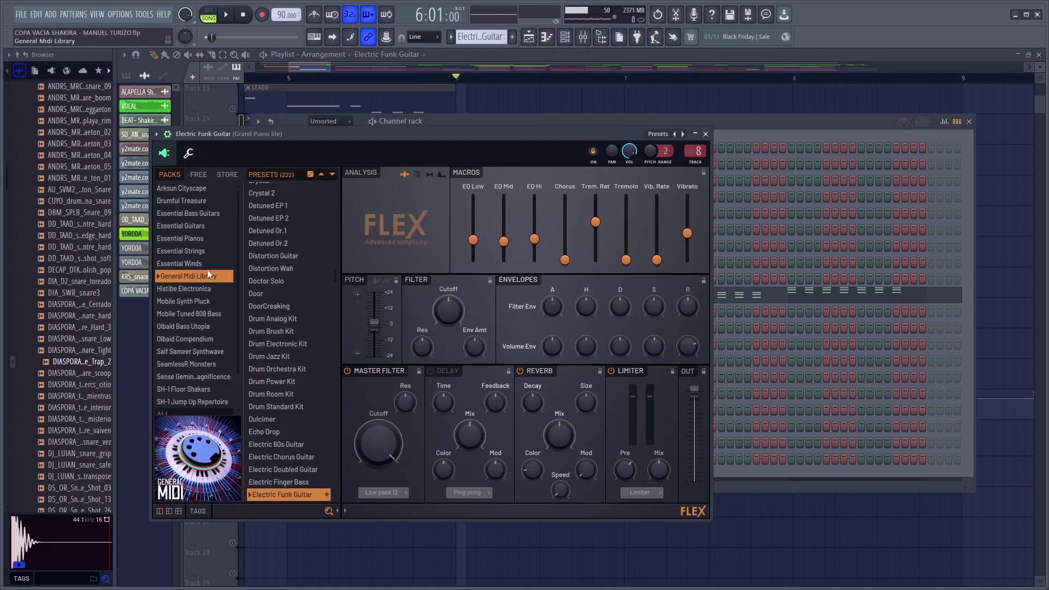
left_click(416, 235)
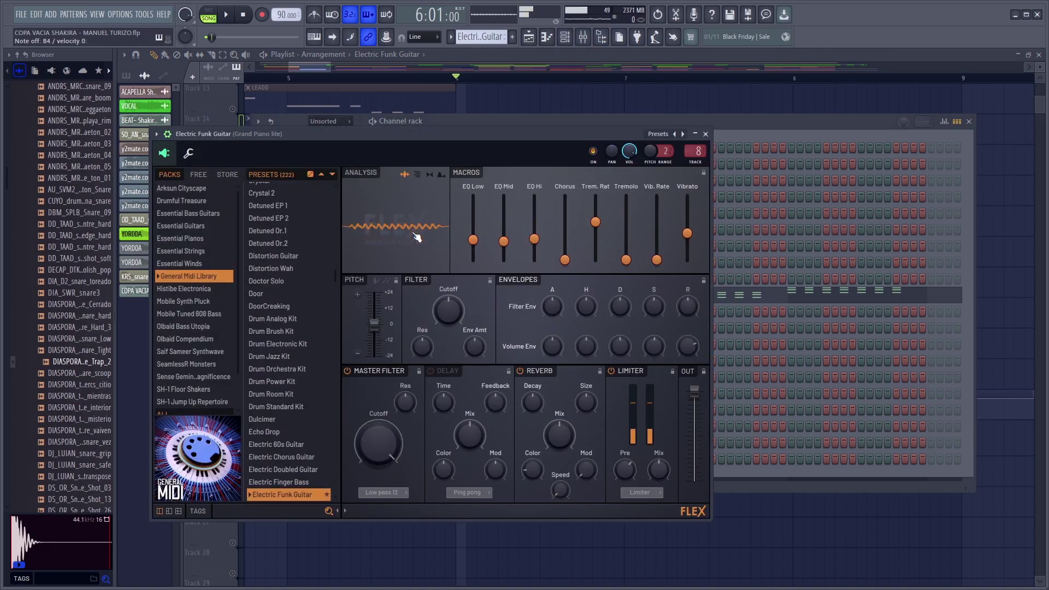
left_click(421, 238)
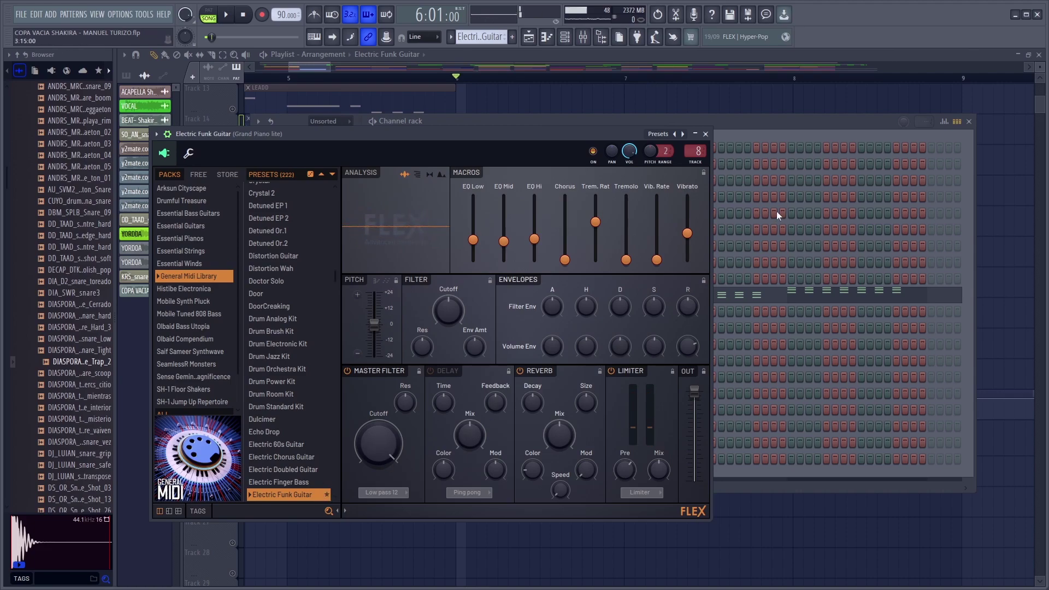
left_click(706, 135)
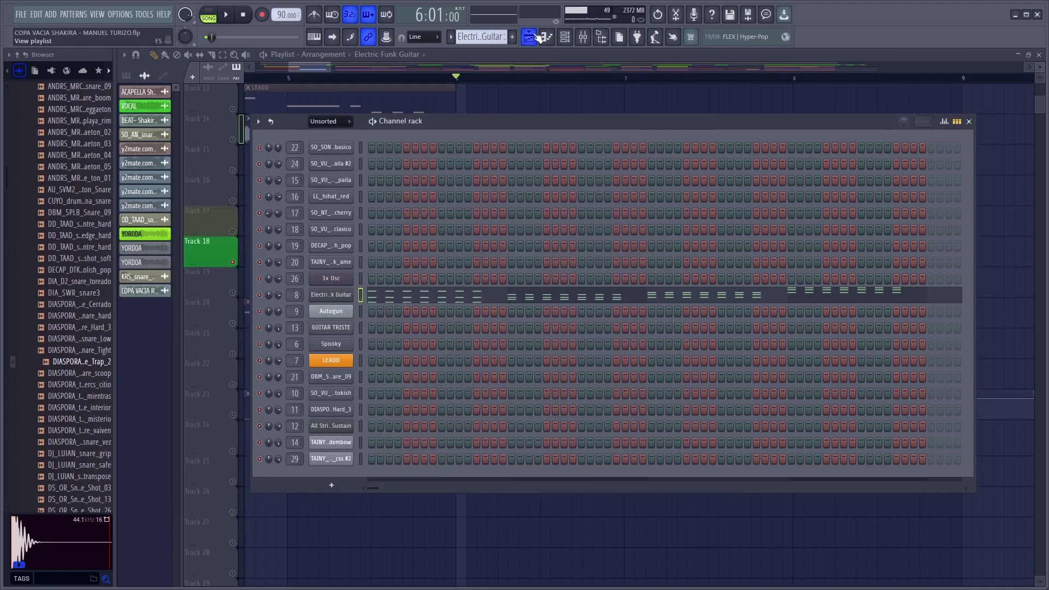
key("F6")
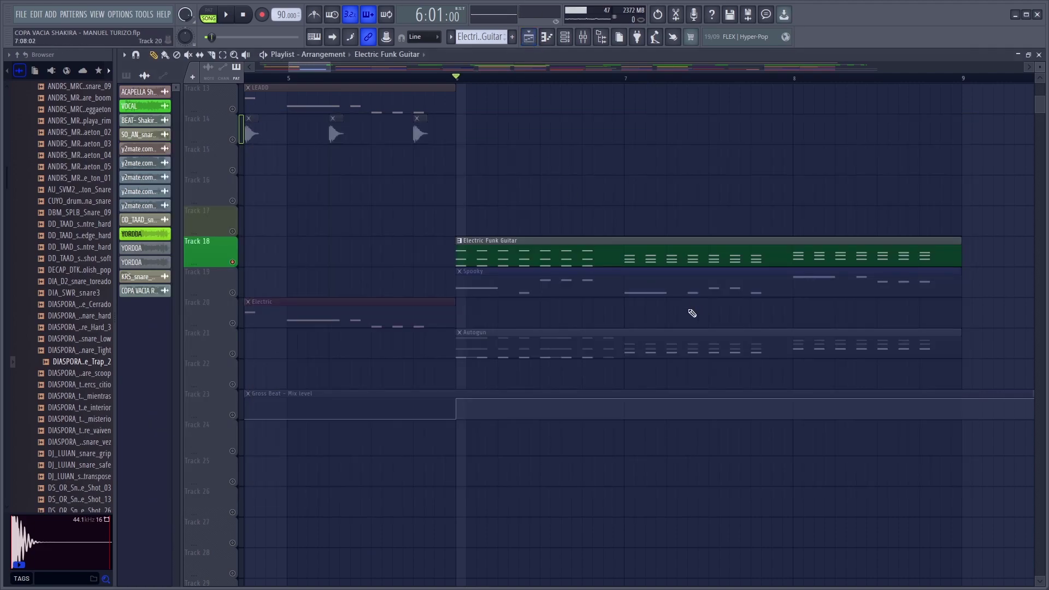
Solo Track 21, select the Autogun pattern, play it from bar 6 and stop playback.
left_click(233, 355)
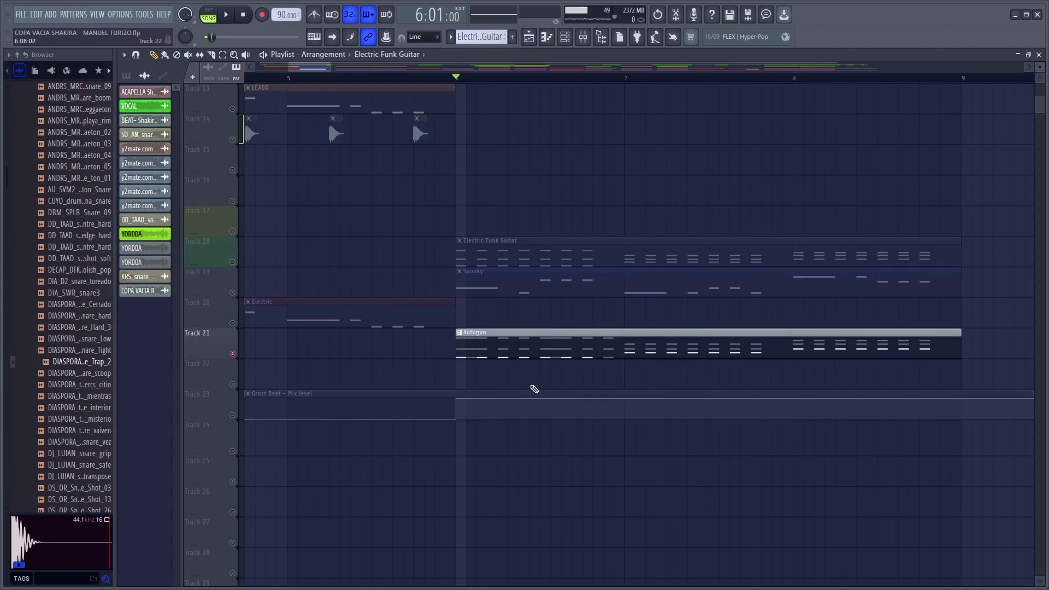
left_click(516, 351)
key("space")
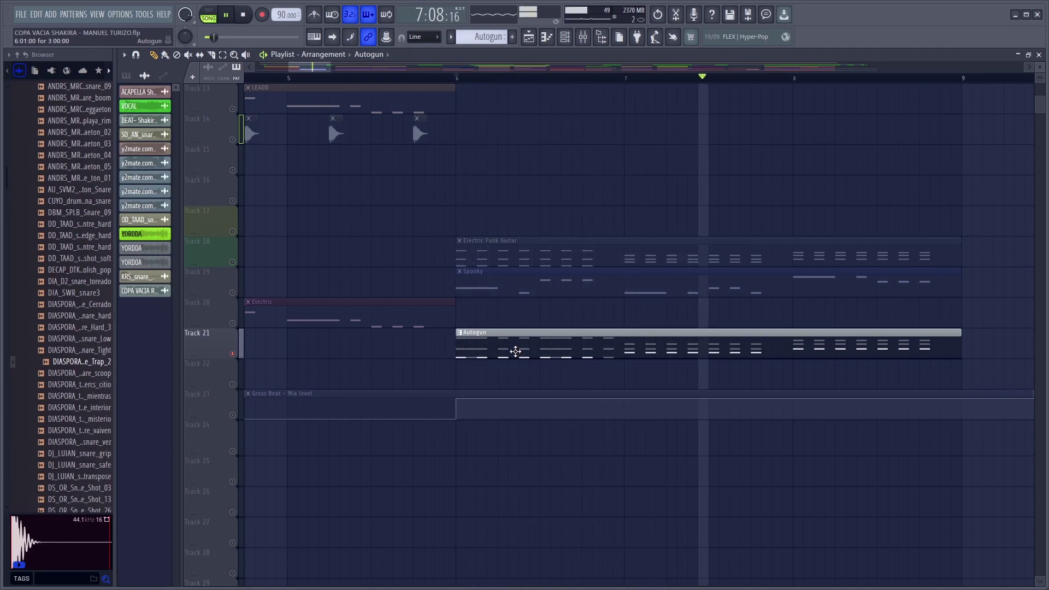
key("space")
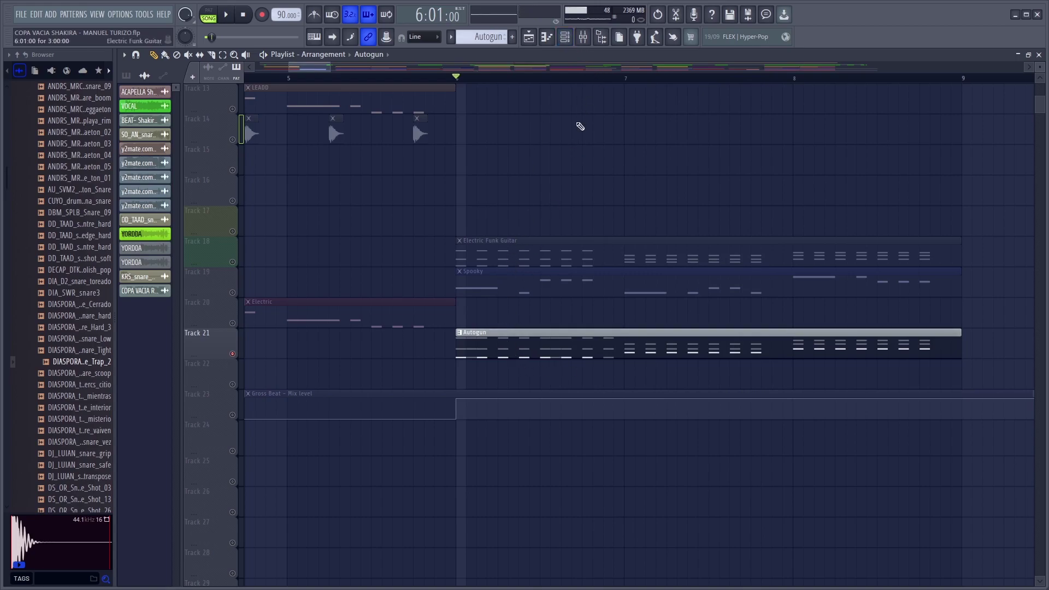
Inspect the Autogun instrument and its preset from the channel rack, and return to the playlist.
left_click(576, 37)
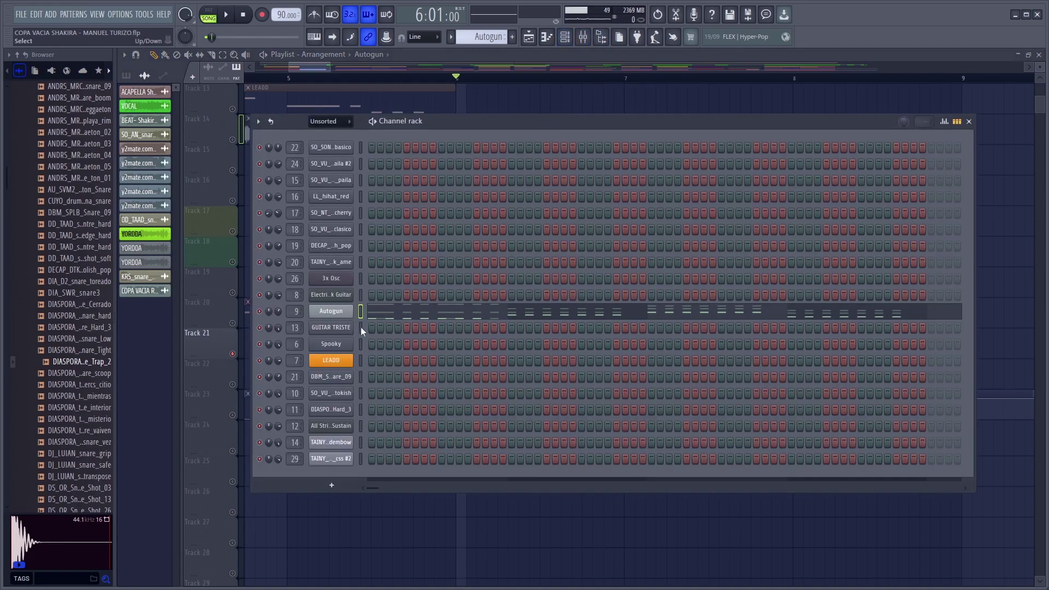
left_click(340, 315)
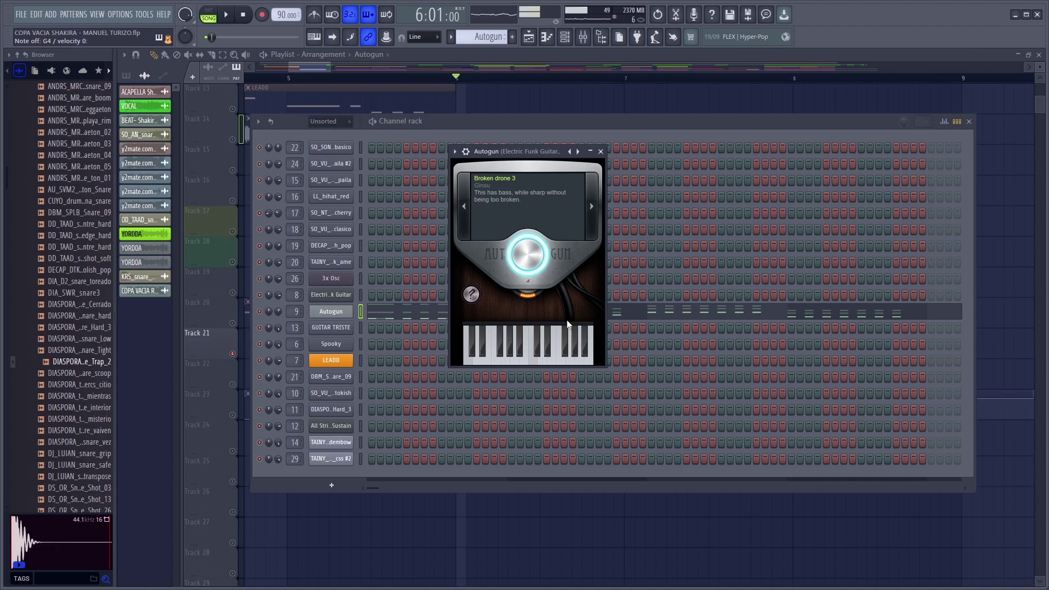
left_click(199, 343)
Unmute Track 18 alongside Track 21, play the Electric Funk Guitar and Autogun parts together from bar 6, and stop playback.
left_click(236, 261)
key("space")
key("space")
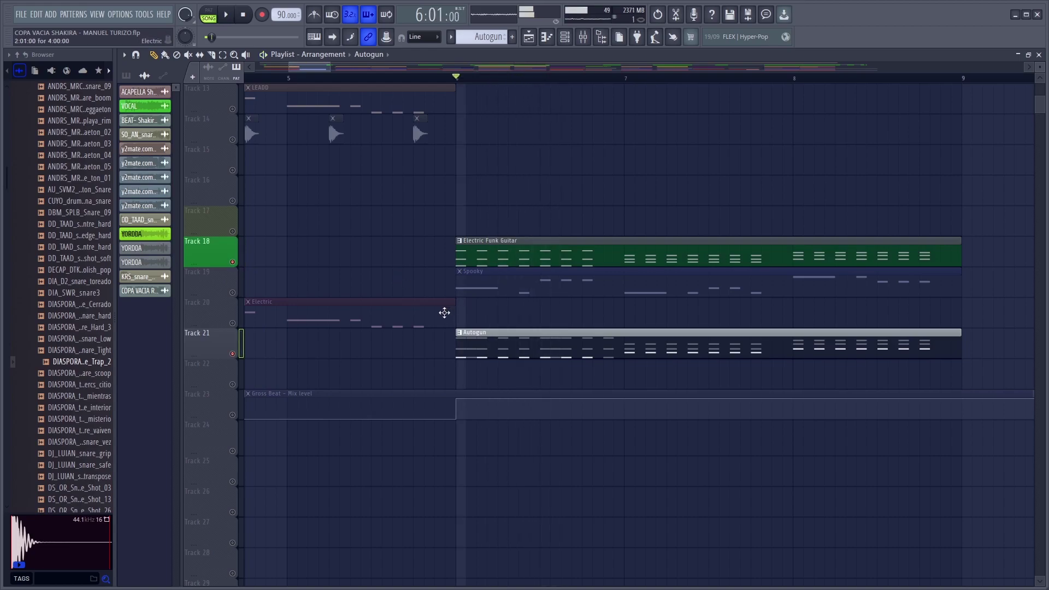
Solo Track 19, play the Spooky melody from bar 6, select its pattern and replay it briefly.
left_click(231, 296)
key("space")
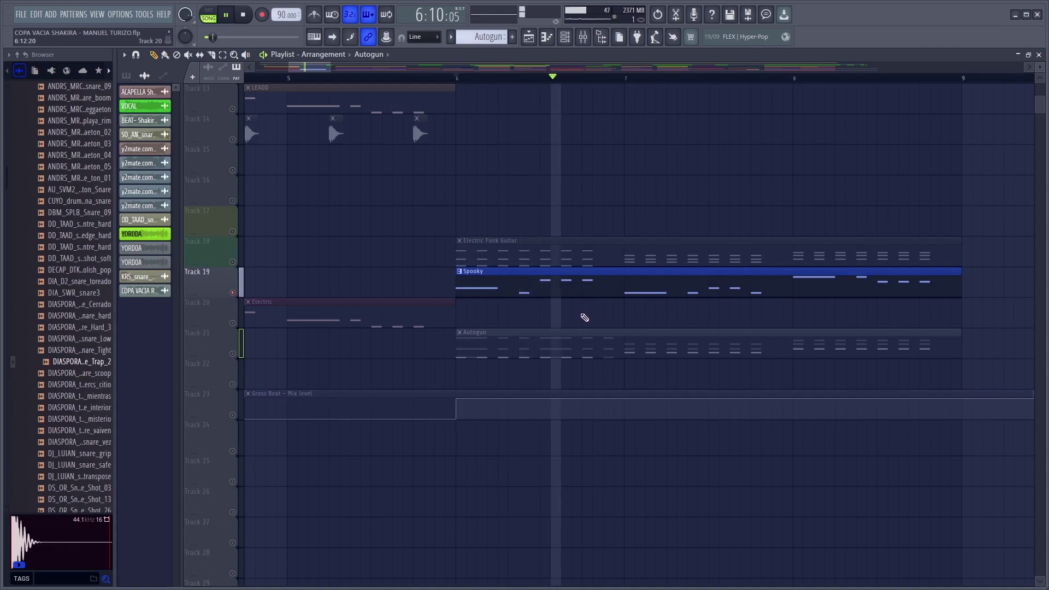
key("space")
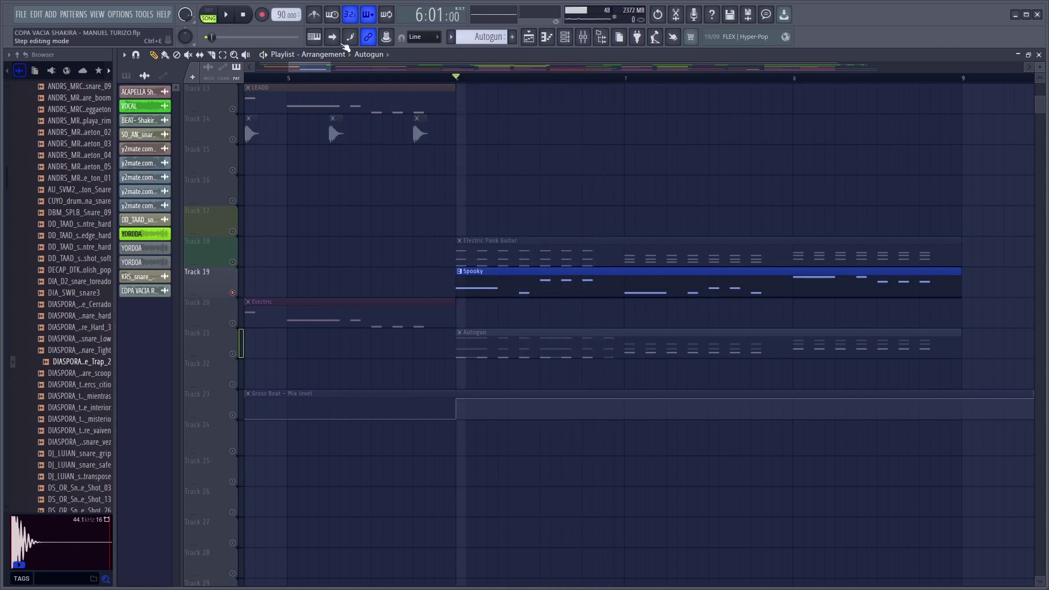
left_click_drag(289, 69, 263, 68)
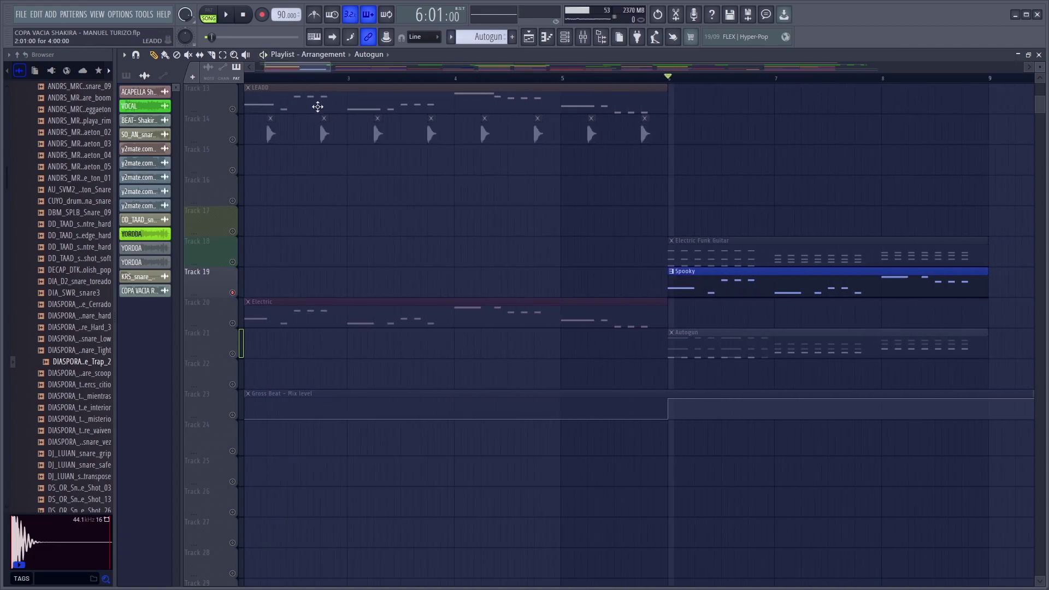
left_click(710, 273)
key("space")
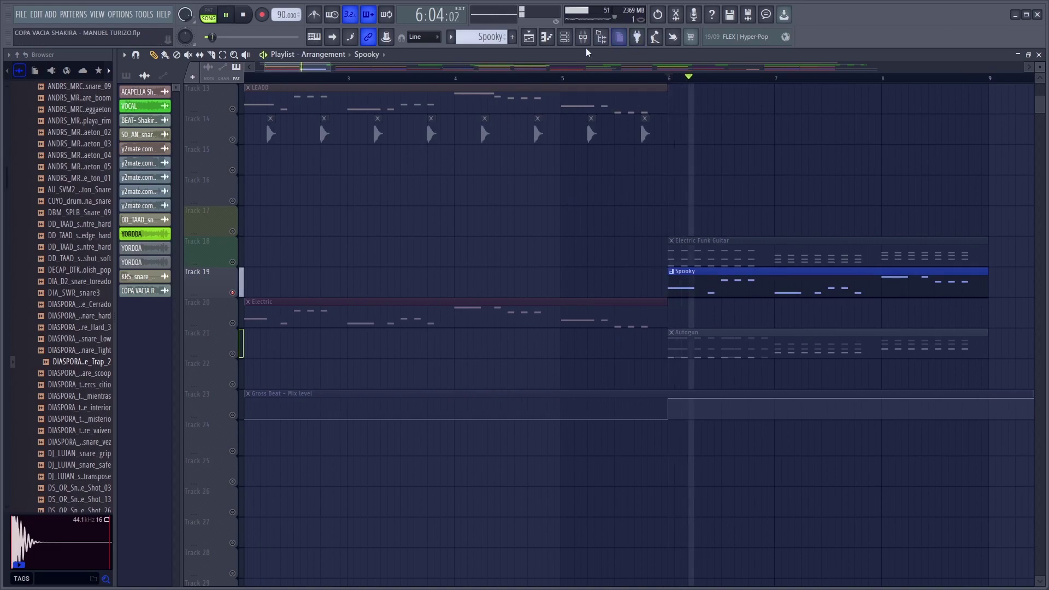
key("space")
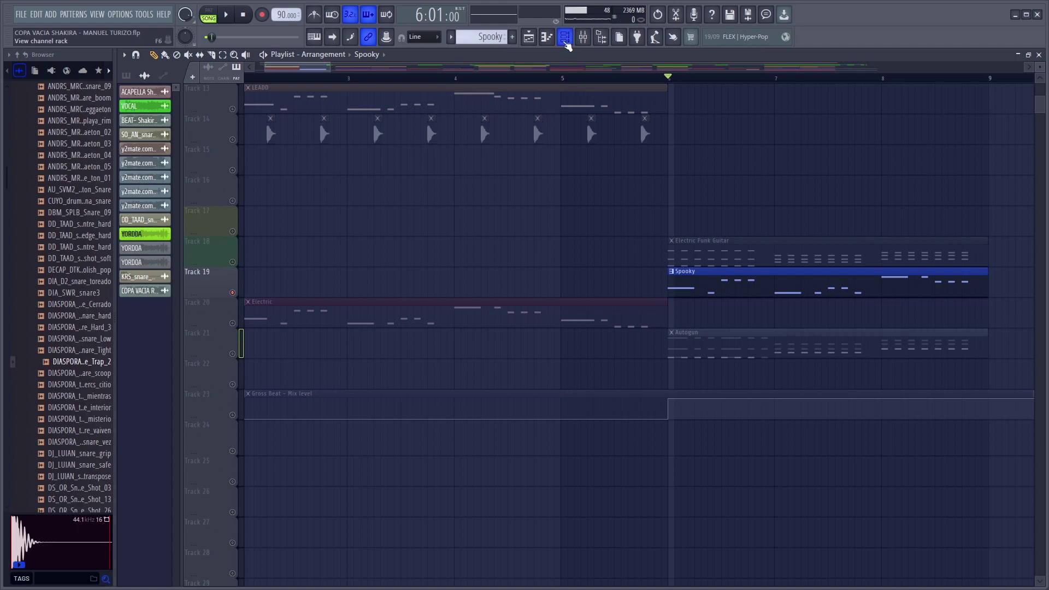
Inspect the Spooky channel's Sytrus instrument and reposition its plugin window over the channel rack.
left_click(566, 39)
left_click(325, 347)
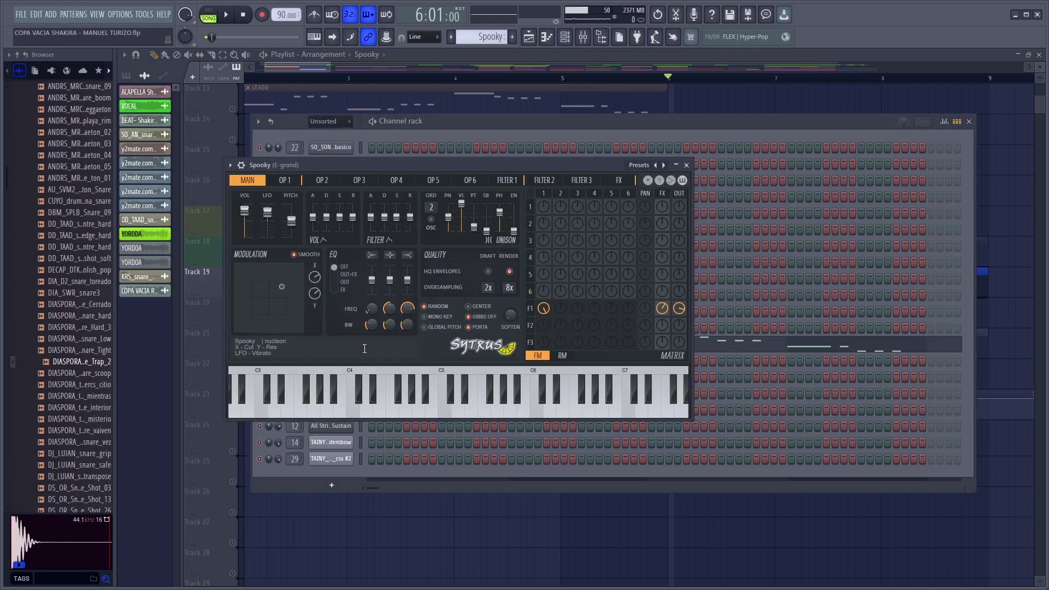
left_click_drag(442, 164, 538, 176)
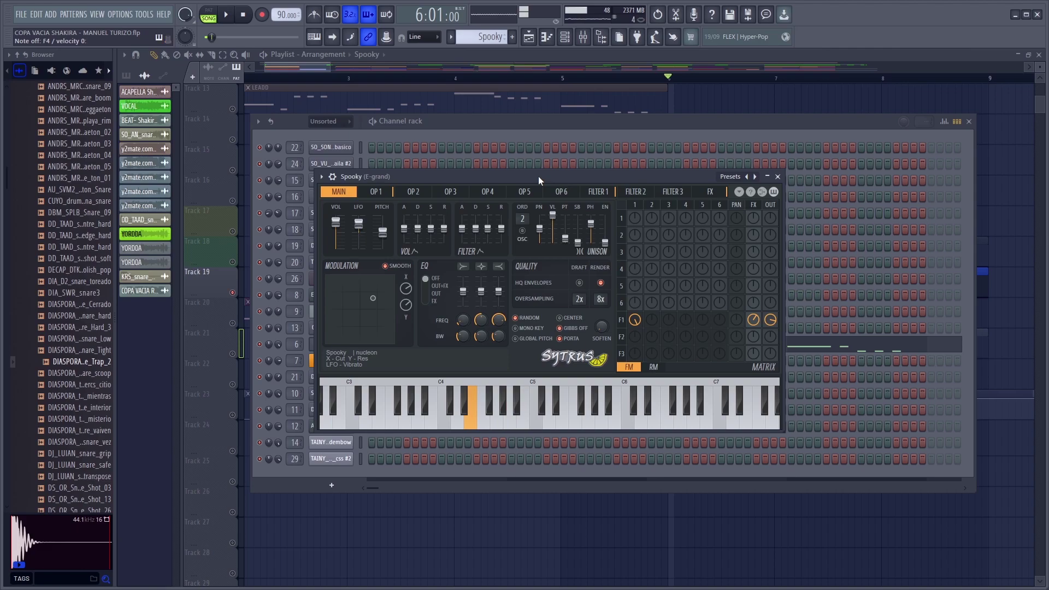
Restore all tracks and play the full arrangement from late in bar 5 through to the VOCAL clip at bar 9.
left_click(647, 81)
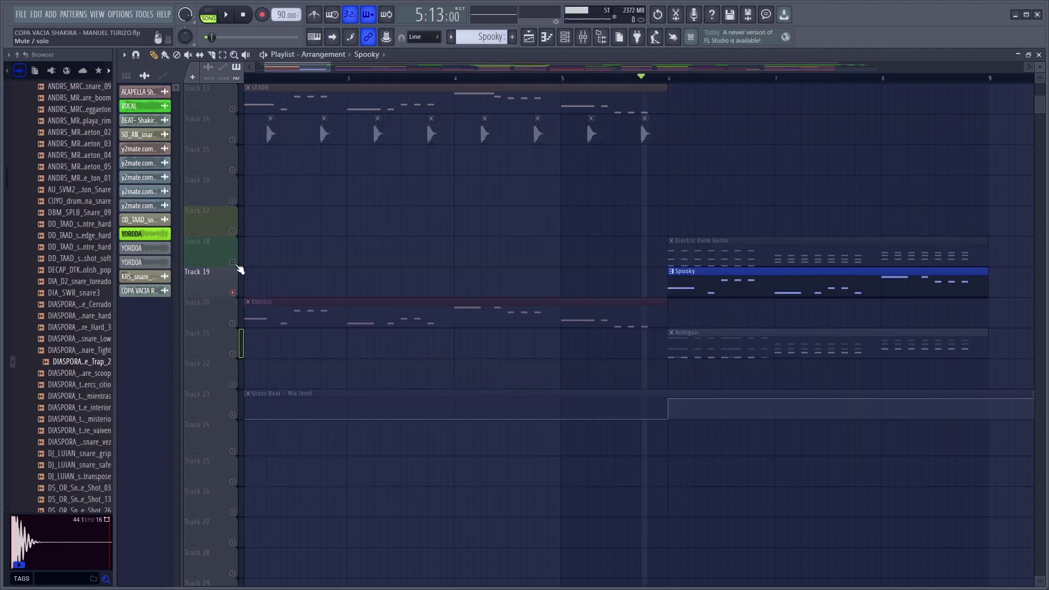
right_click(235, 265)
right_click(235, 264)
key("space")
scroll(713, 208, "up", 3)
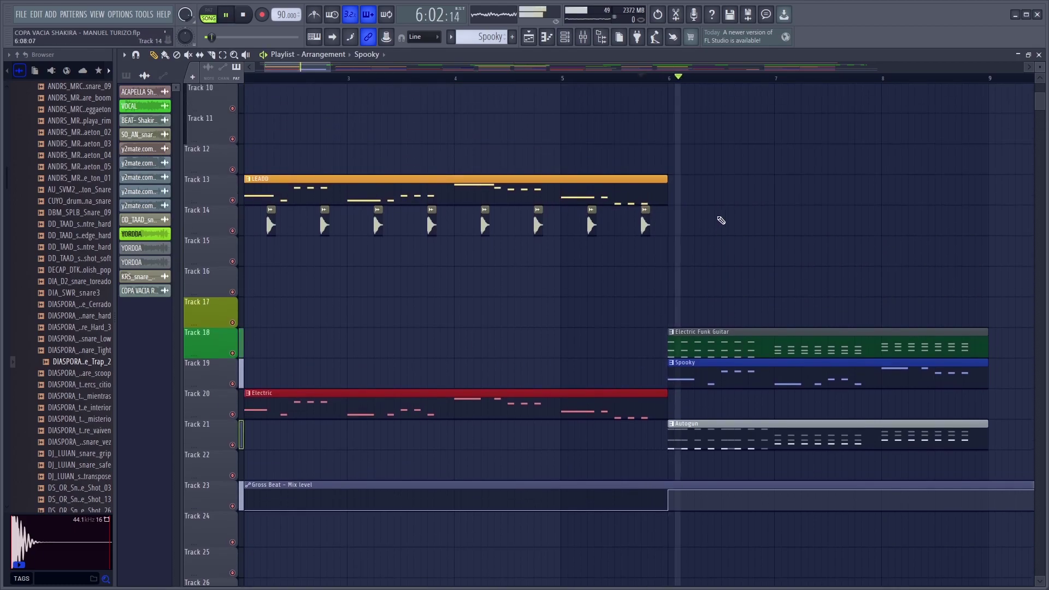
left_click_drag(328, 67, 389, 67)
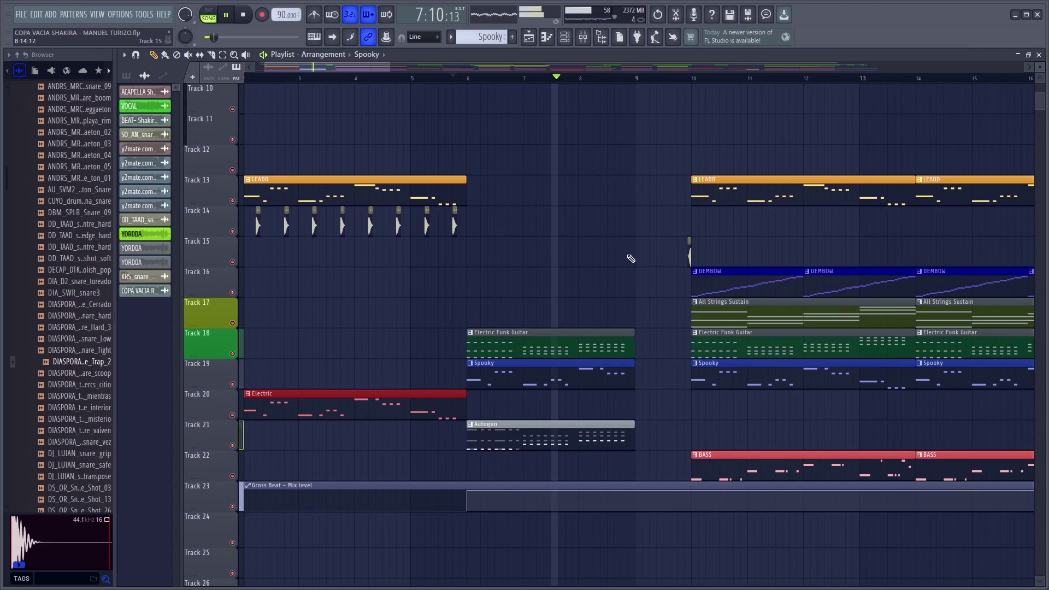
scroll(639, 279, "up", 4)
scroll(629, 302, "down", 2)
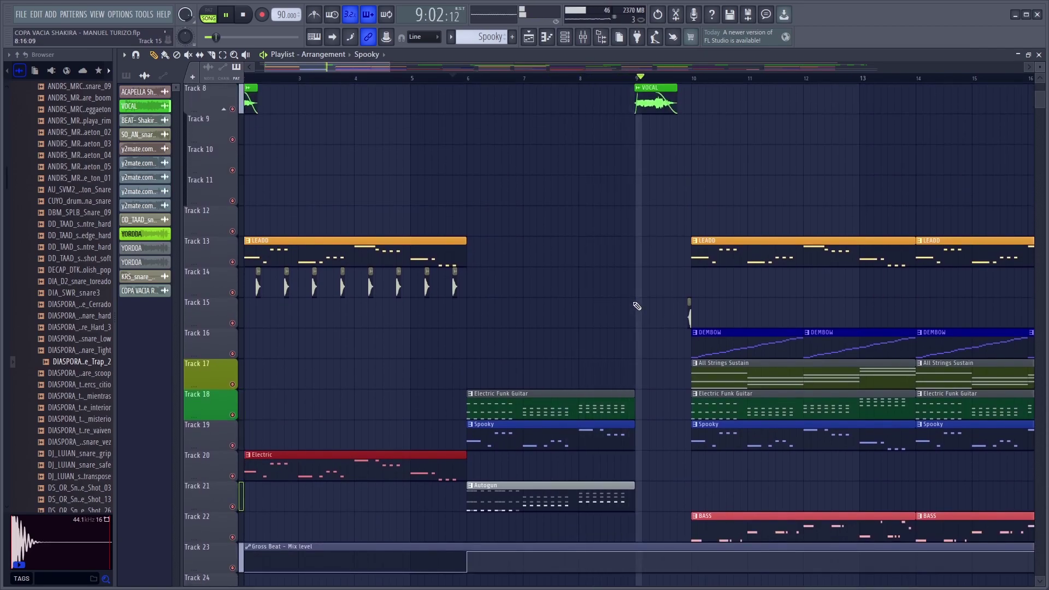
Stop the full playback, solo Track 8 and play its VOCAL clips briefly from bar 58.
scroll(645, 309, "down", 1)
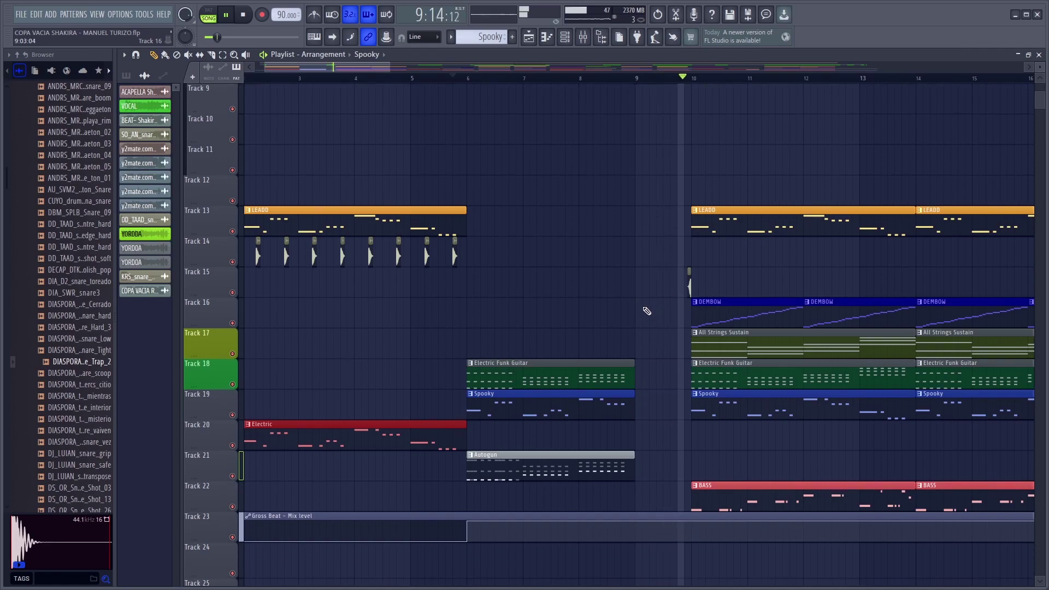
key("space")
scroll(656, 287, "up", 6)
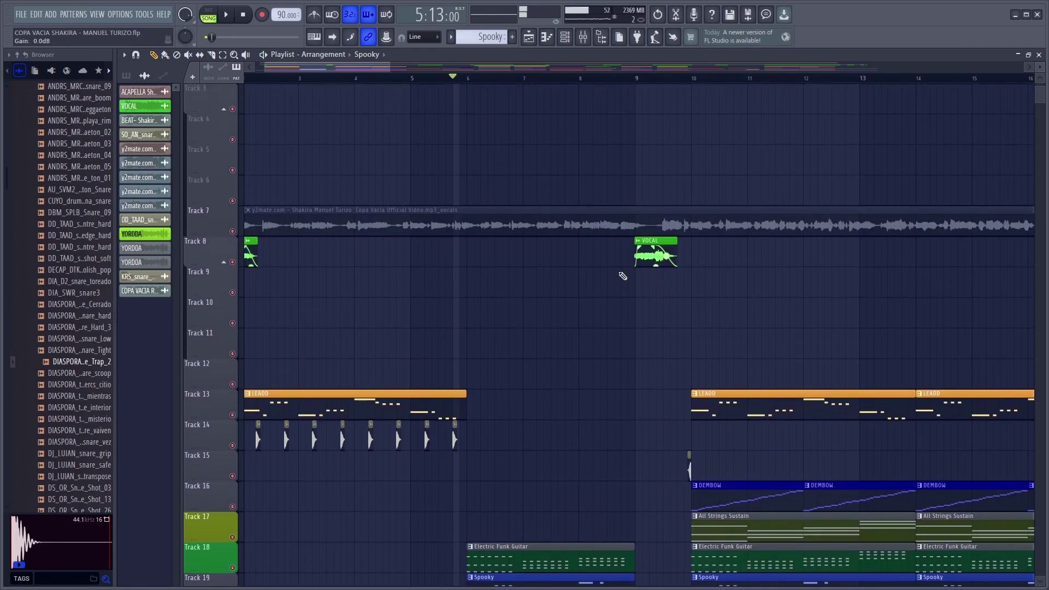
right_click(234, 262)
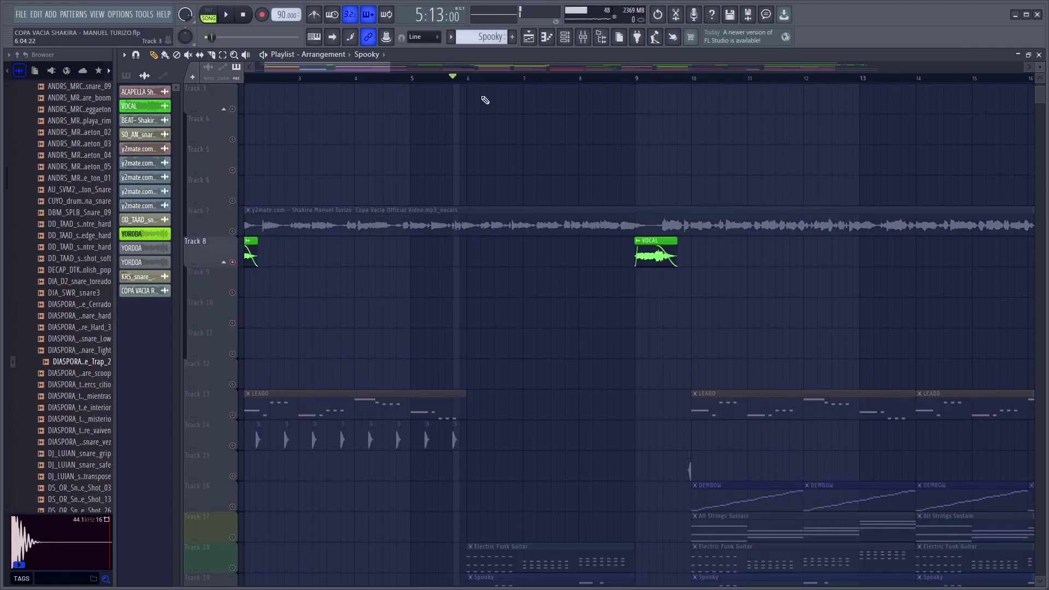
left_click_drag(388, 67, 946, 58)
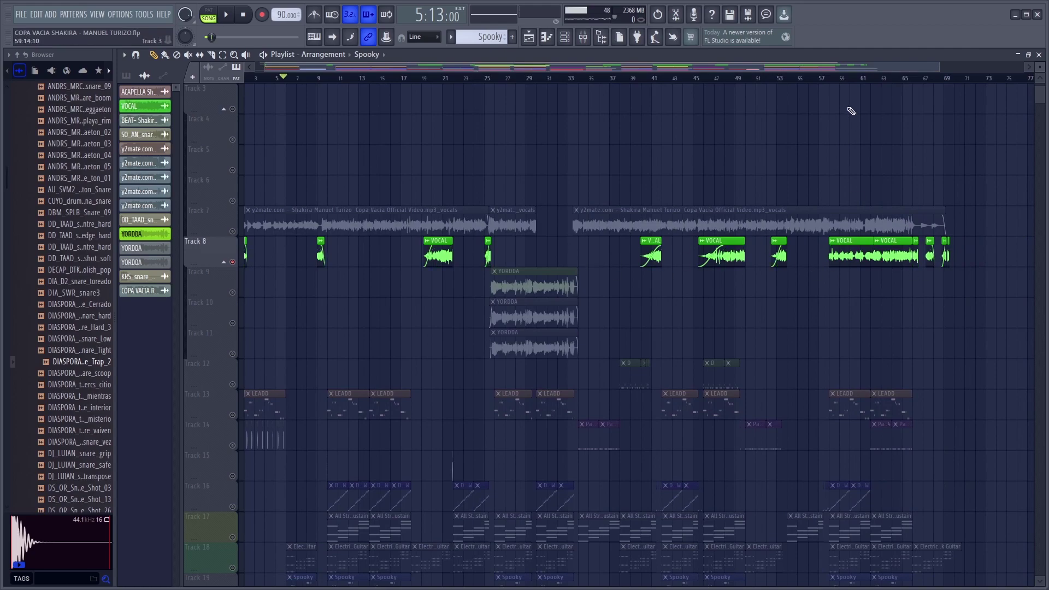
left_click(828, 79)
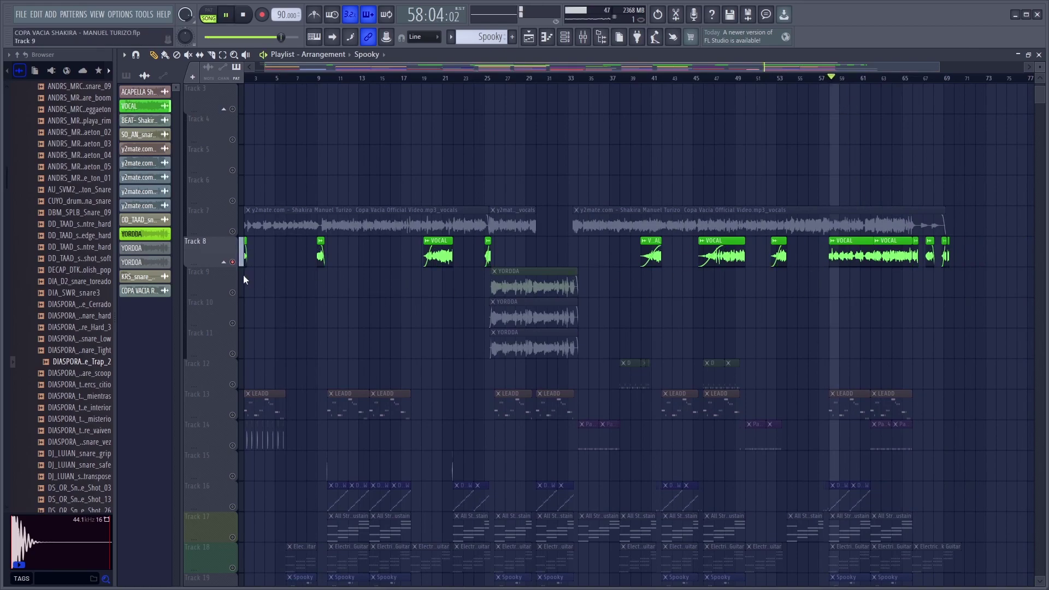
key("space")
Inspect the sample settings of the VOCAL clip at bar 9, including its pitch shift and Reverse option, and close them.
left_click_drag(935, 66, 388, 66)
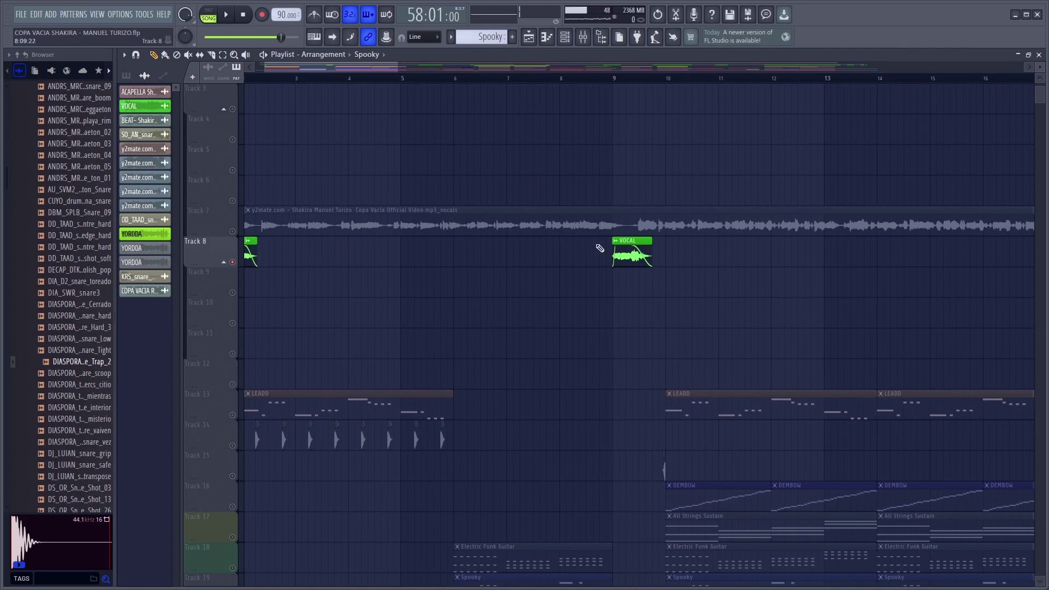
double_click(630, 258)
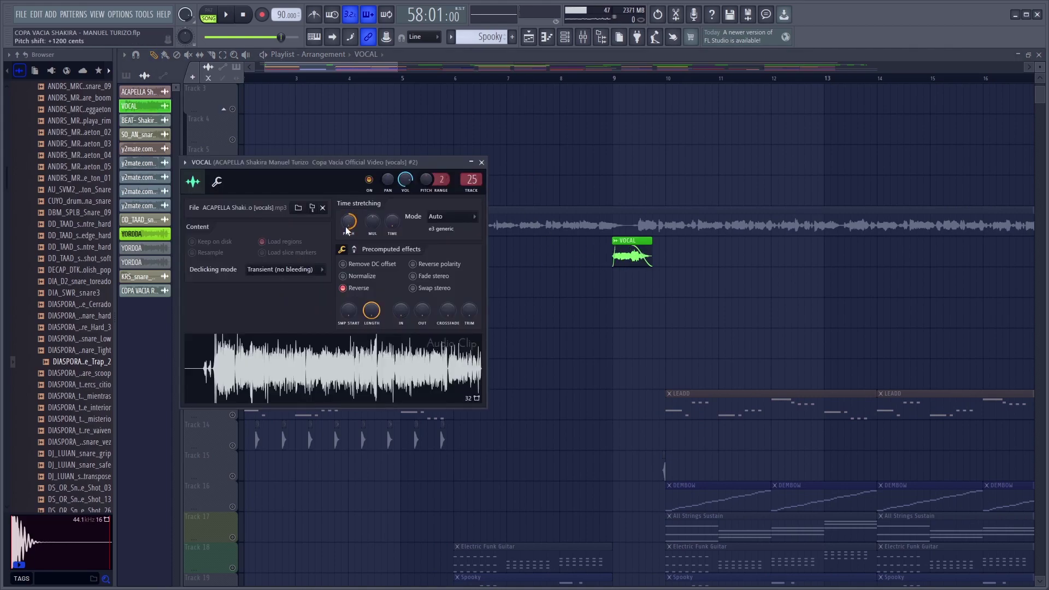
left_click(482, 163)
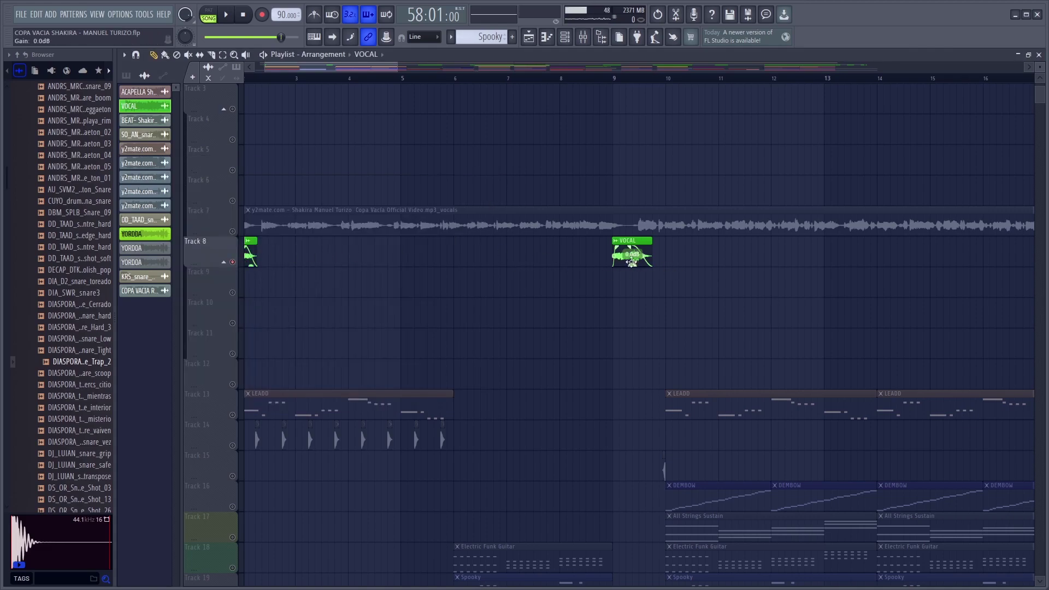
left_click(233, 263)
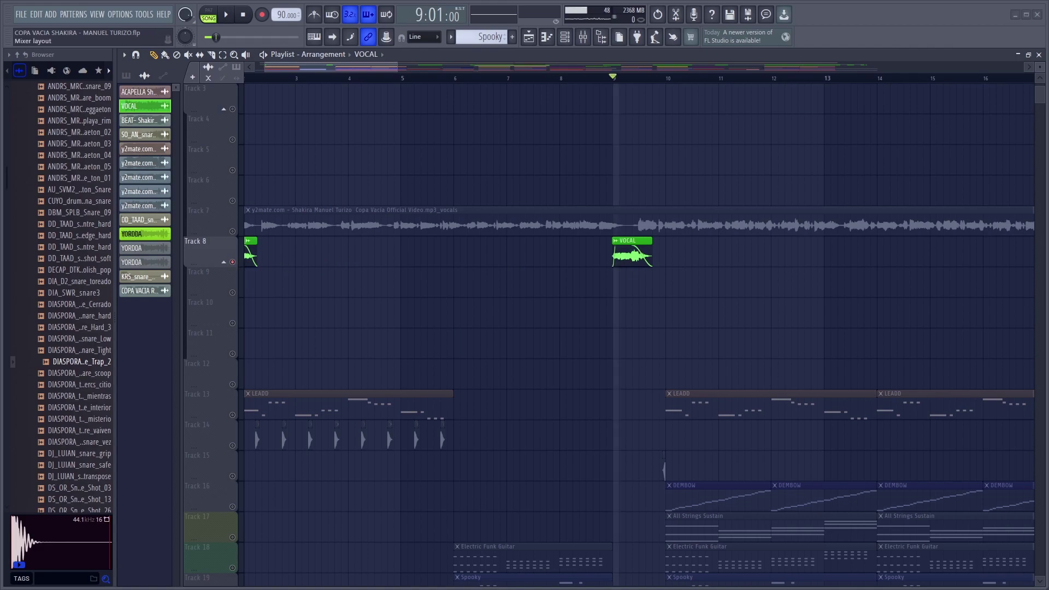
Show the VOCAL clip's mixer track 25, examine its first Fruity Reeverb 2 and Fruity parametric EQ 2, and move the mixer clear of the EQ.
key("F9")
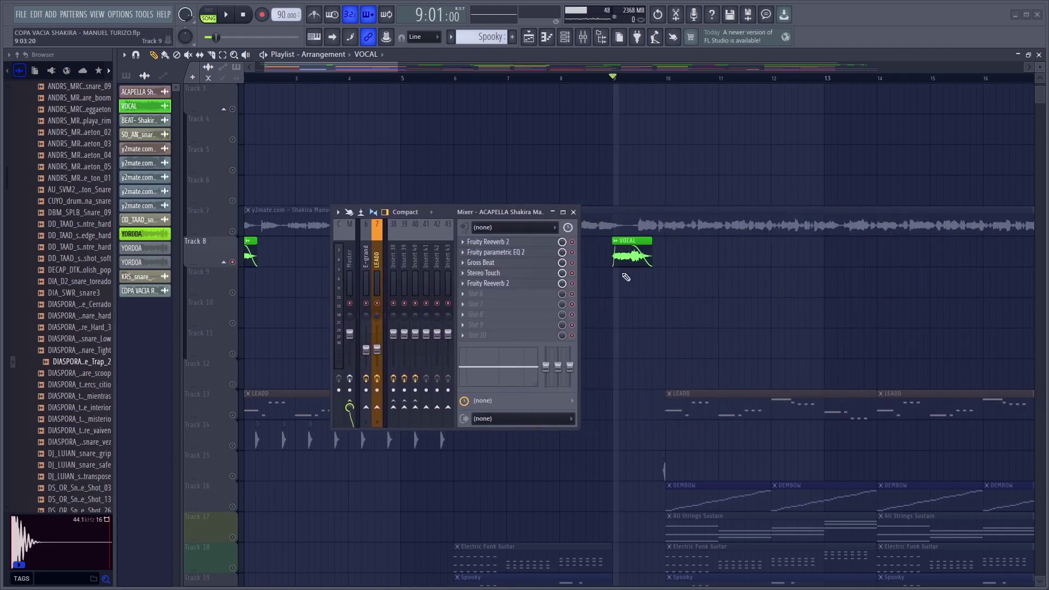
double_click(622, 259)
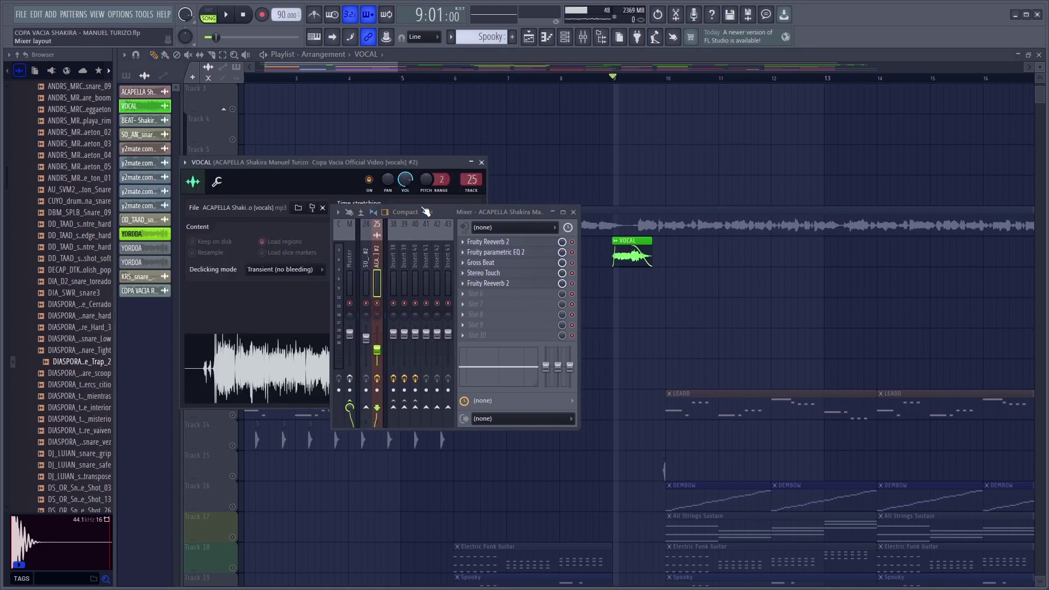
left_click(503, 243)
left_click(502, 243)
left_click(495, 252)
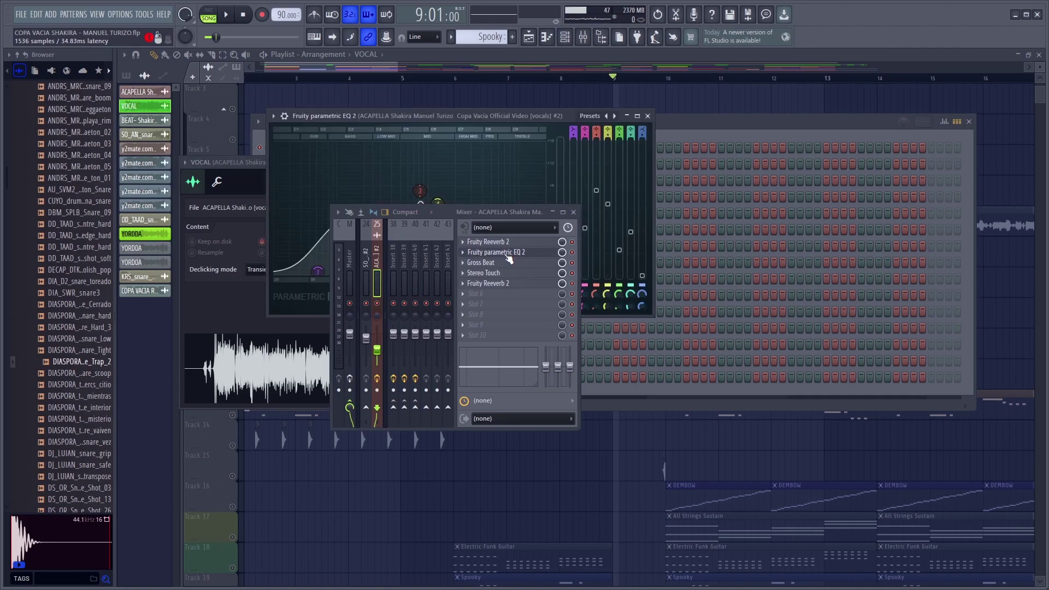
left_click_drag(493, 212, 676, 263)
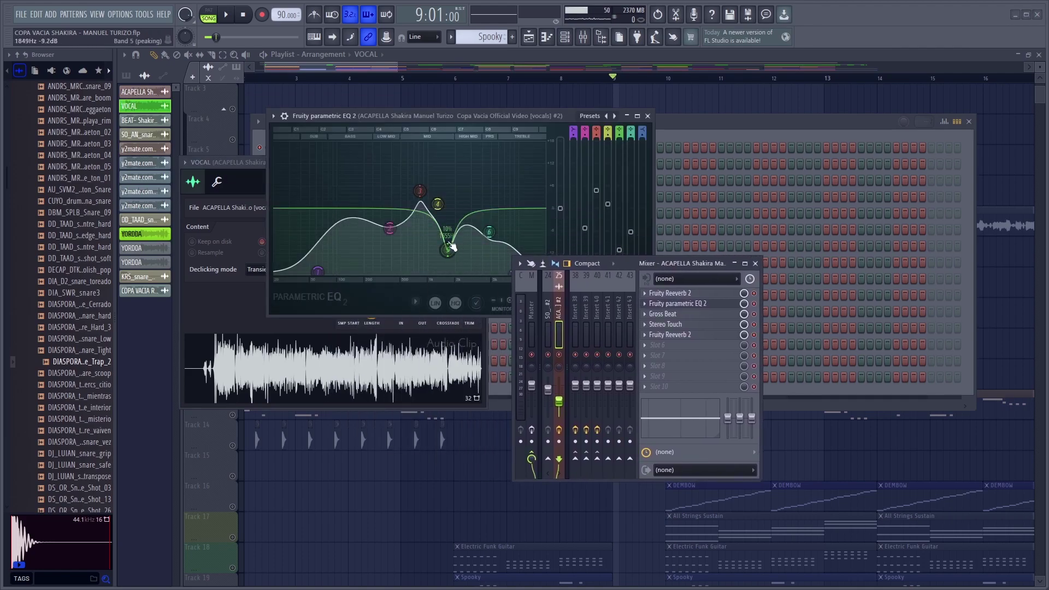
Examine the vocal's Gross Beat Sidechain volume setting during playback from bar 9, plus its Stereo Touch and second Fruity Reeverb 2.
left_click(676, 315)
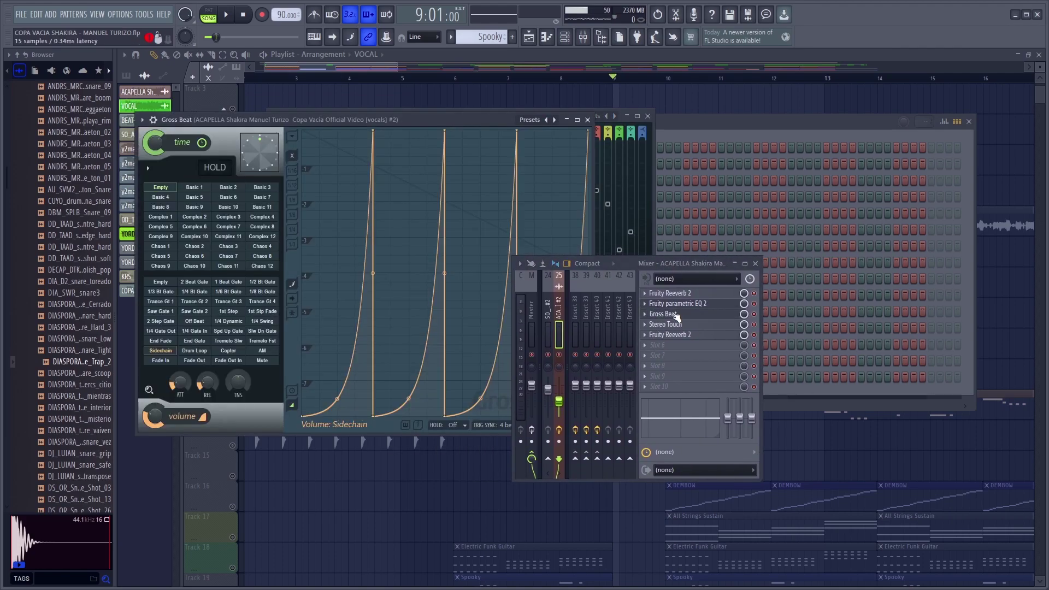
key("space")
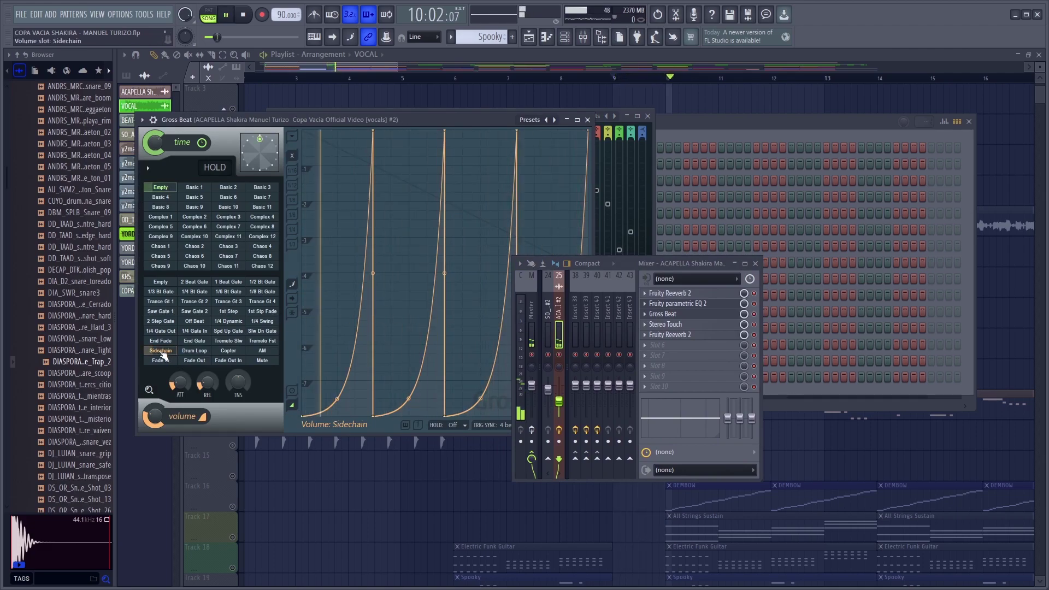
key("space")
left_click(675, 327)
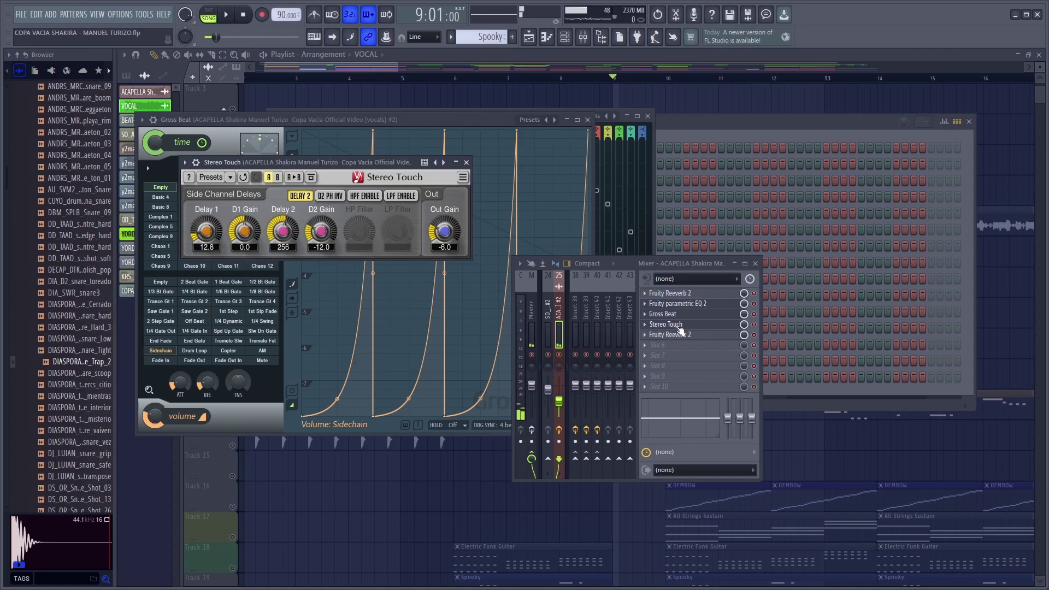
left_click_drag(289, 162, 377, 163)
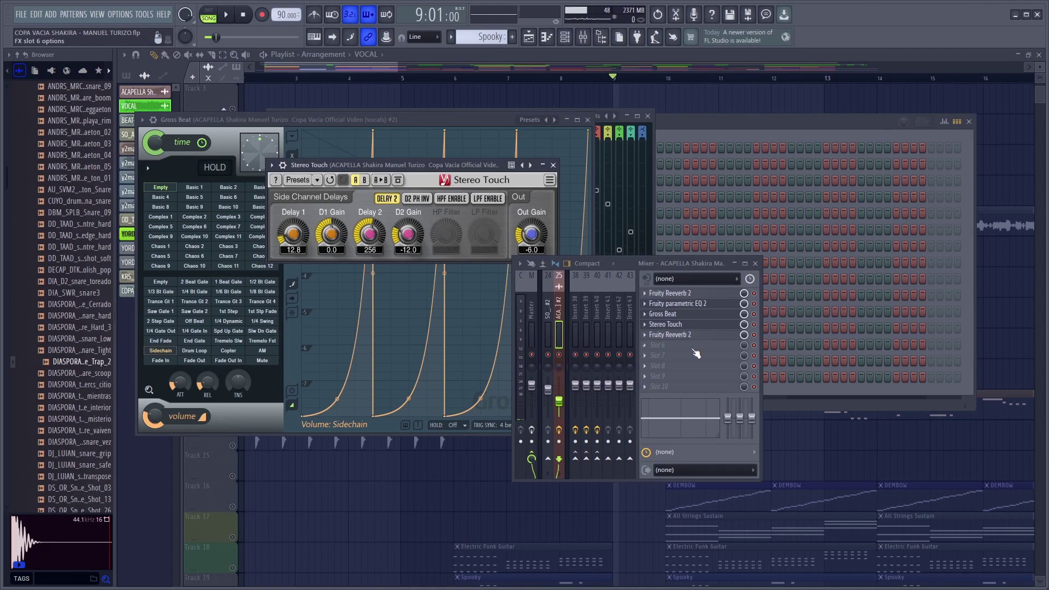
left_click(677, 335)
left_click(678, 335)
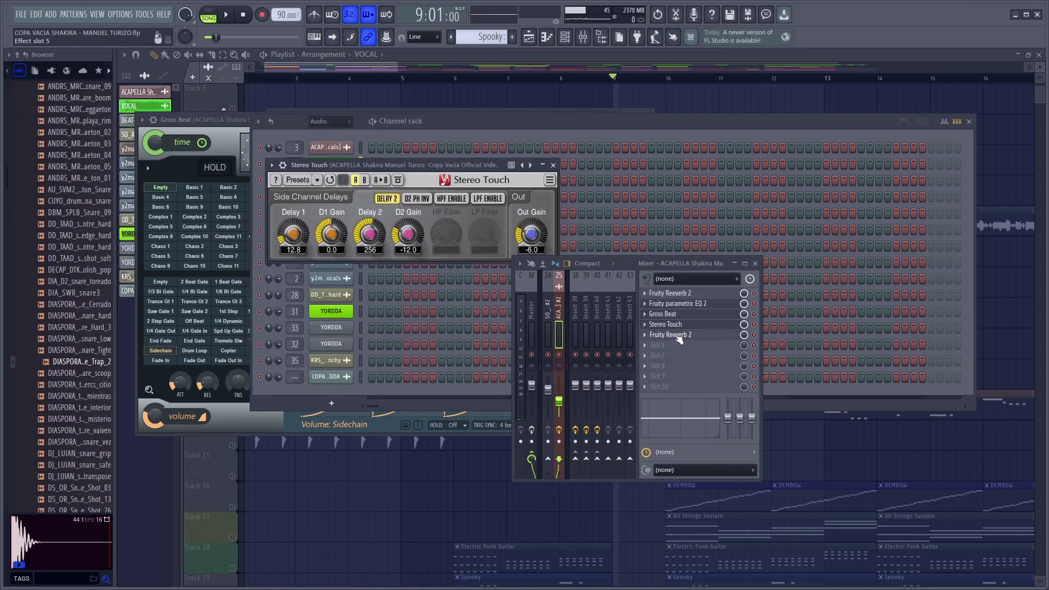
Close the effect windows and the mixer, and restore all tracks from the Track 8 solo.
left_click(217, 96)
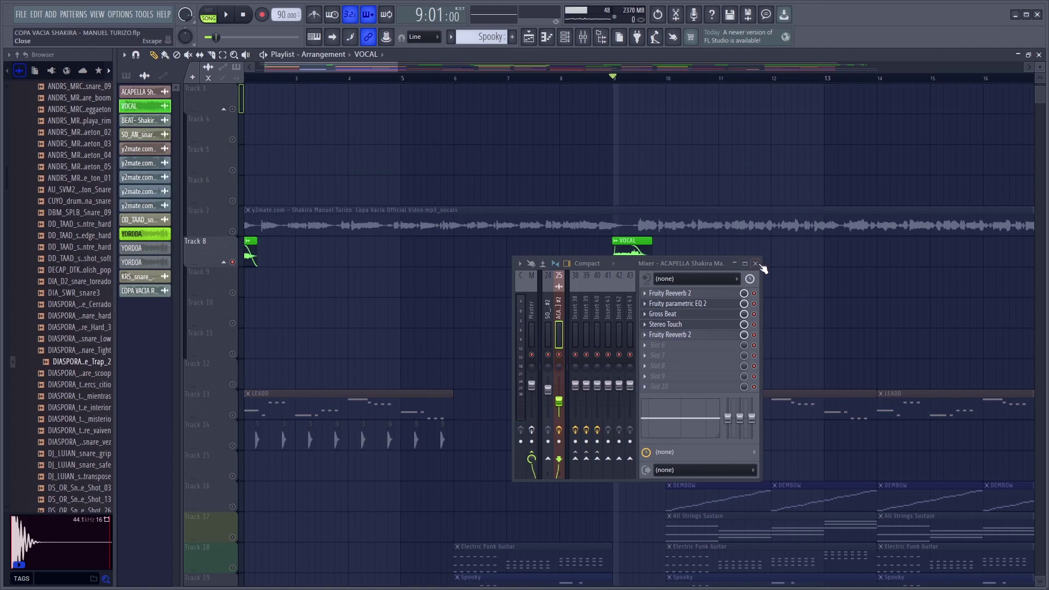
left_click(756, 264)
right_click(233, 263)
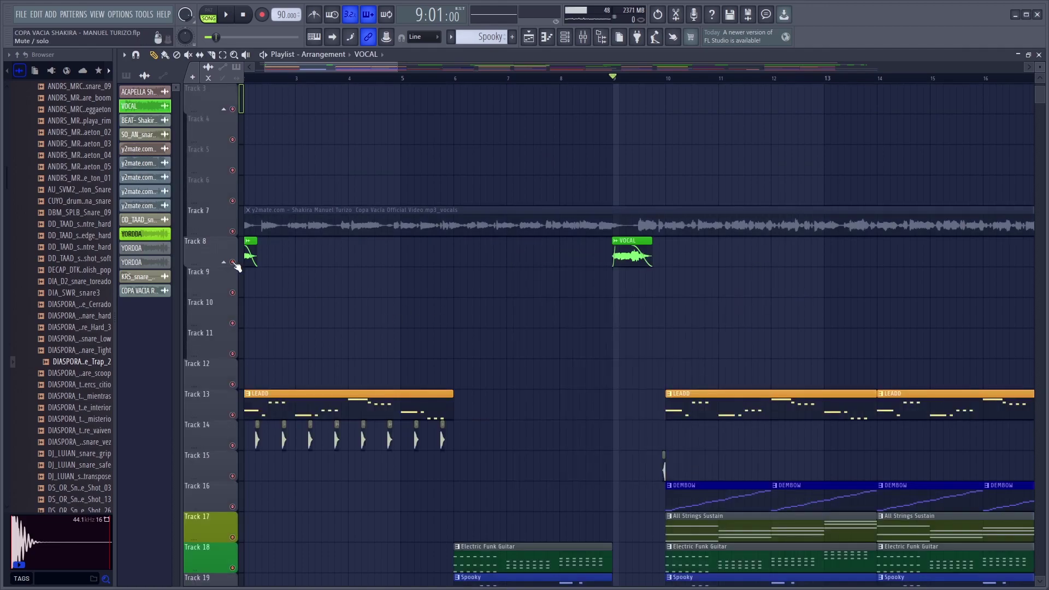
Play the full arrangement from late in bar 8 through the VOCAL clip into the section at bar 10, and stop playback.
key("space")
scroll(579, 327, "down", 5)
left_click(596, 79)
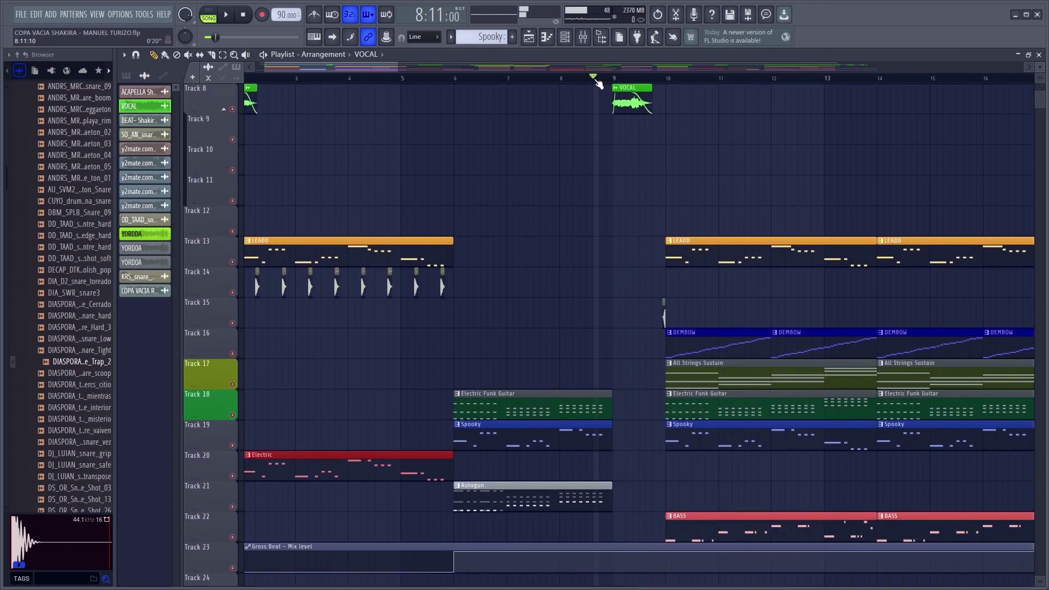
scroll(683, 328, "down", 2)
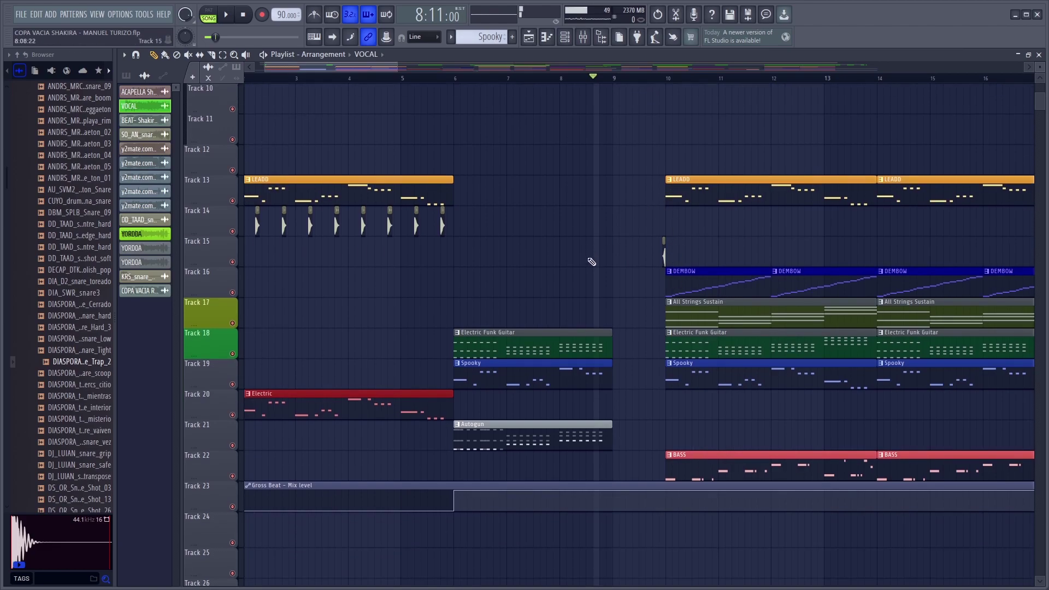
scroll(613, 234, "up", 4)
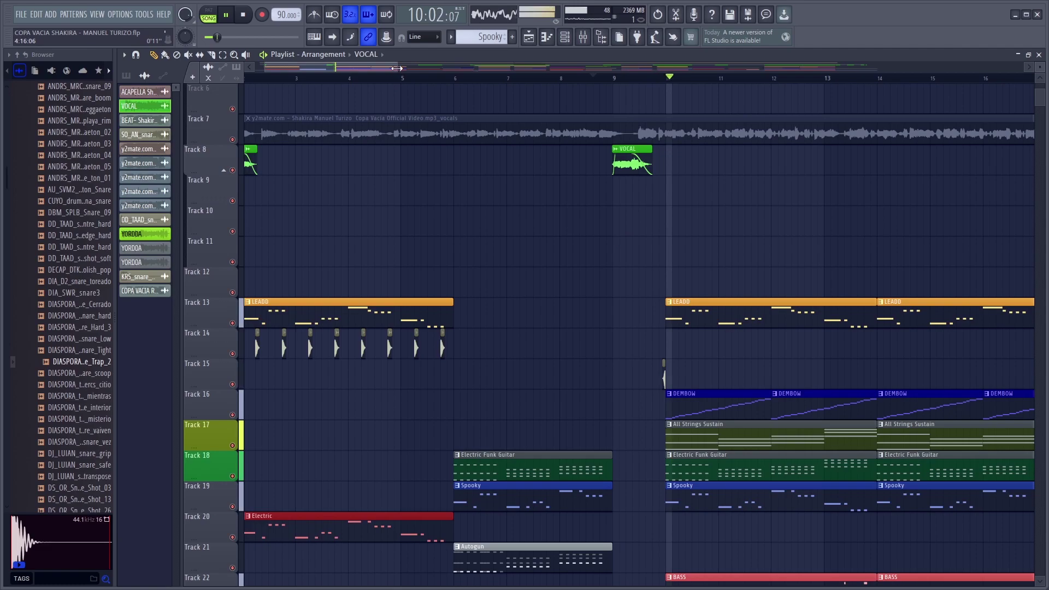
left_click_drag(398, 66, 410, 69)
scroll(514, 81, "up", 5)
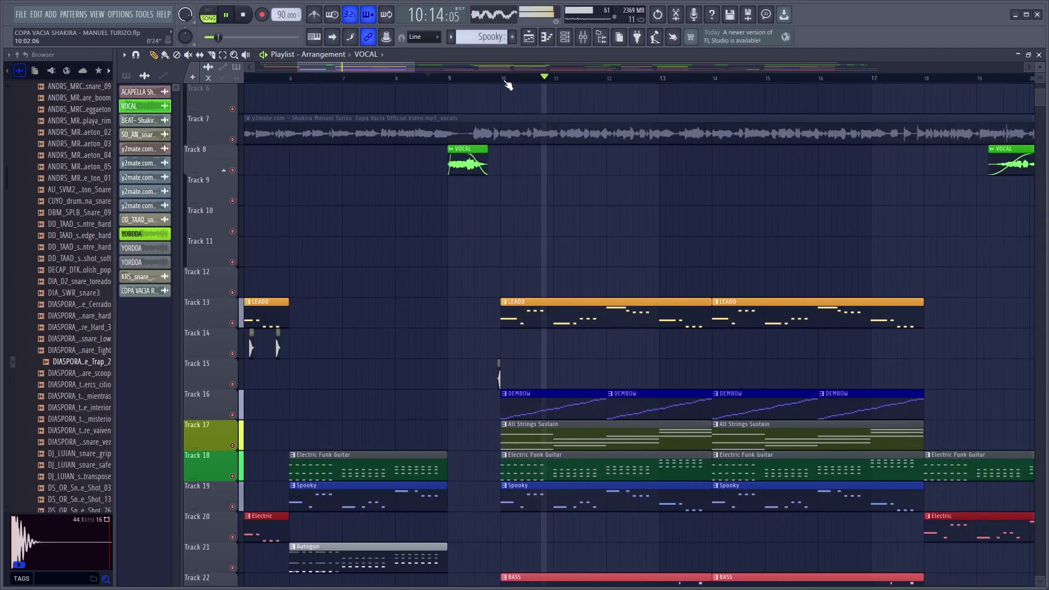
key("space")
Solo Track 13 and play the LEADD melody from bar 10, and stop playback.
scroll(653, 337, "down", 4)
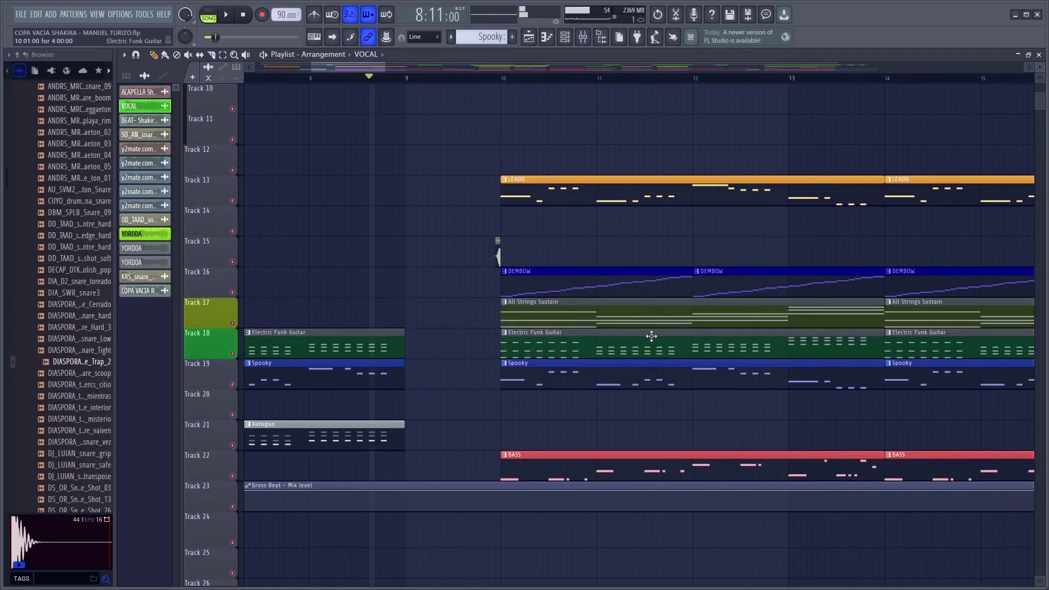
scroll(548, 266, "up", 3)
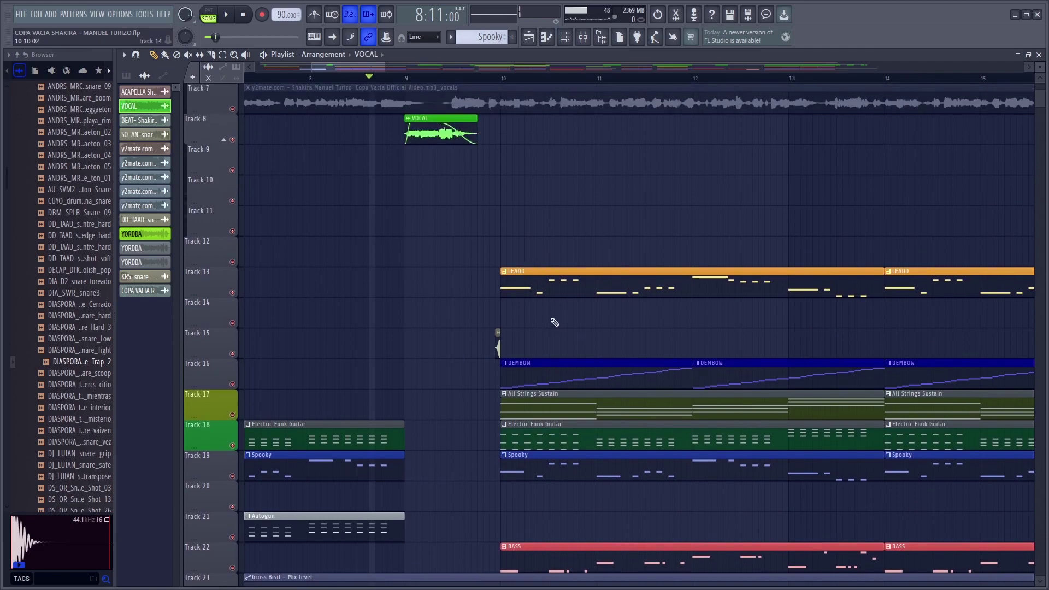
left_click_drag(311, 67, 270, 68)
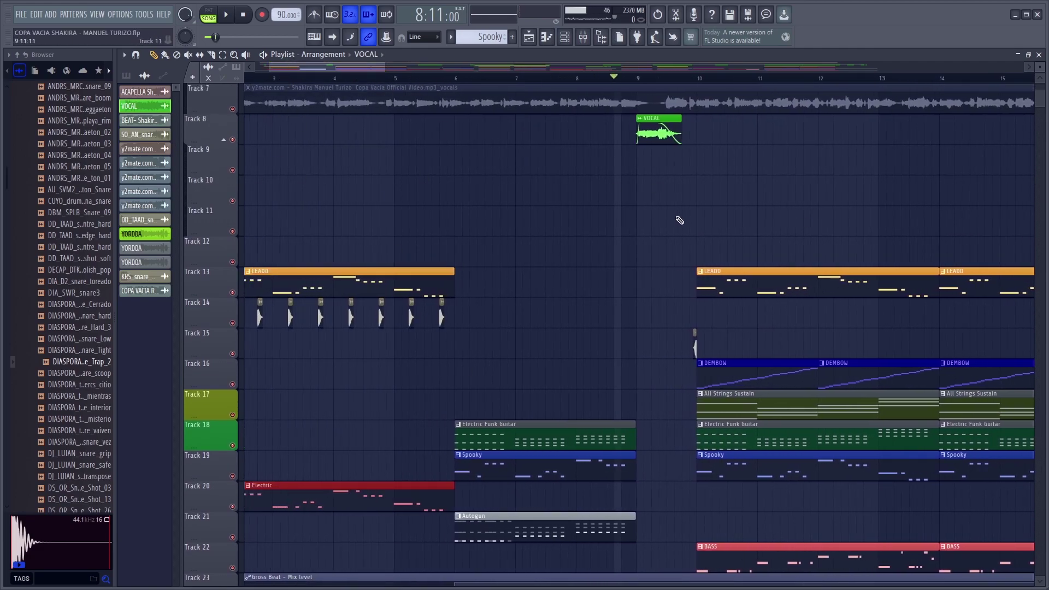
left_click(696, 78)
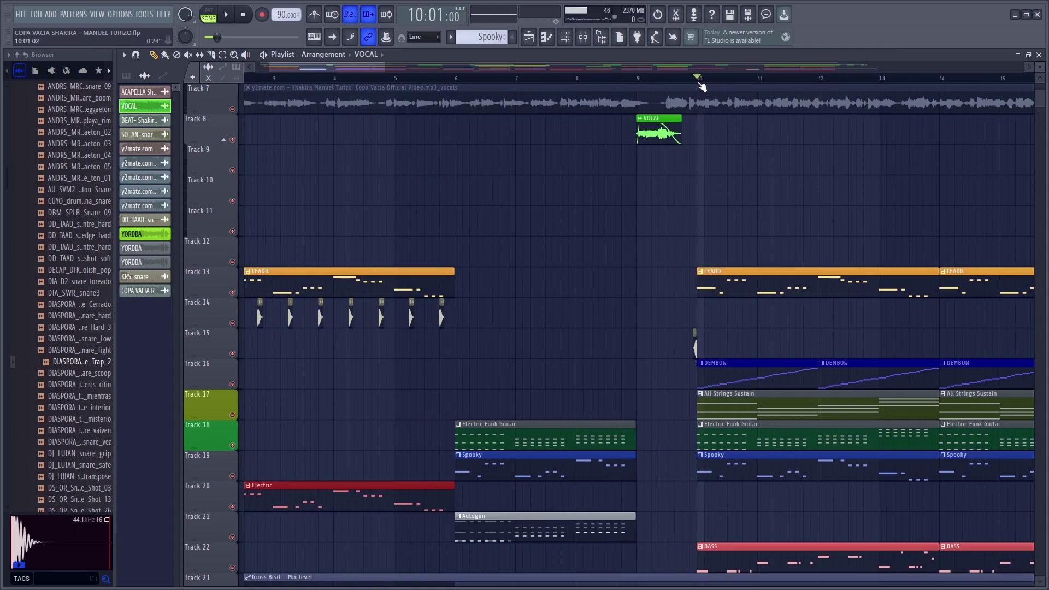
right_click(233, 295)
key("space")
scroll(572, 391, "down", 3)
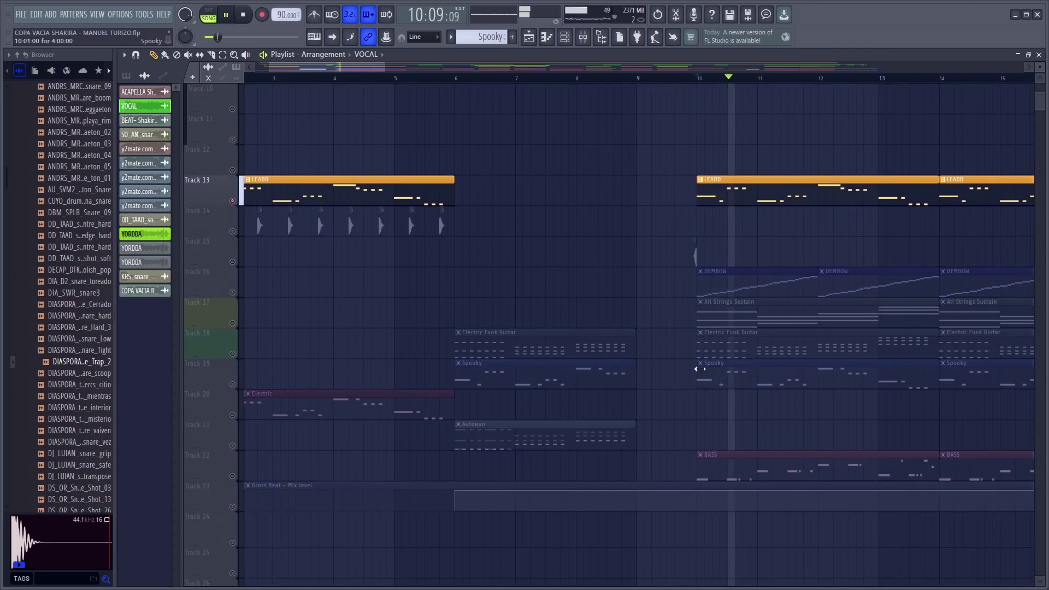
key("space")
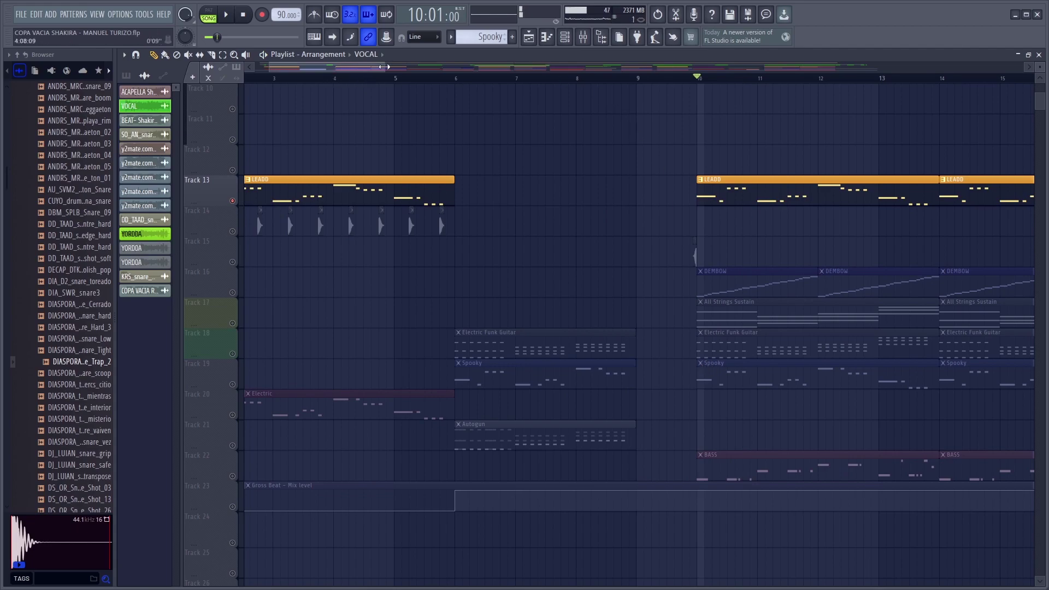
Solo Track 17, select the All Strings Sustain pattern and play it briefly from bar 10.
left_click_drag(386, 65, 507, 66)
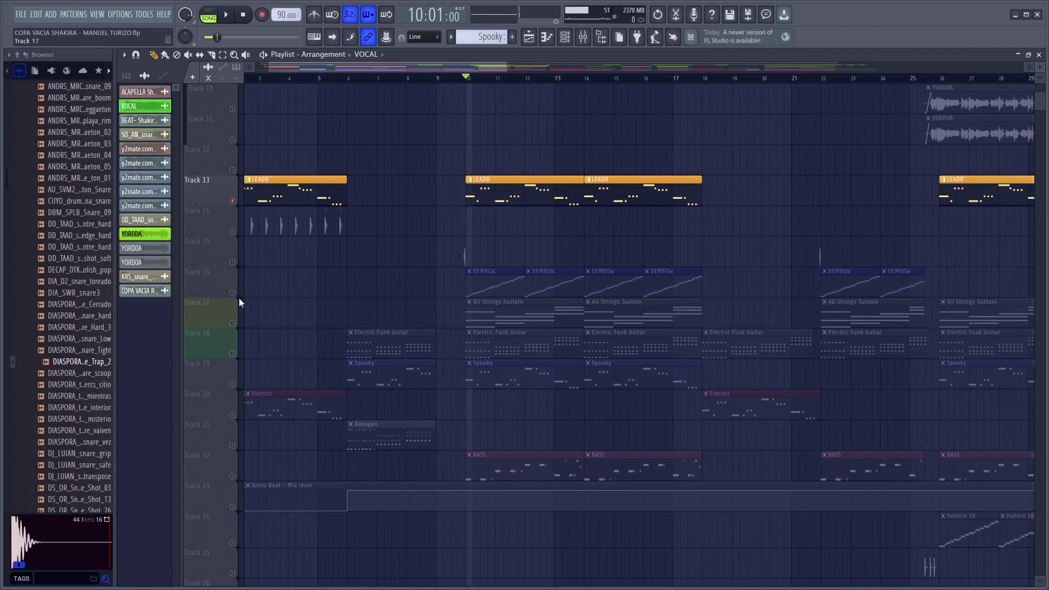
left_click(239, 325)
key("space")
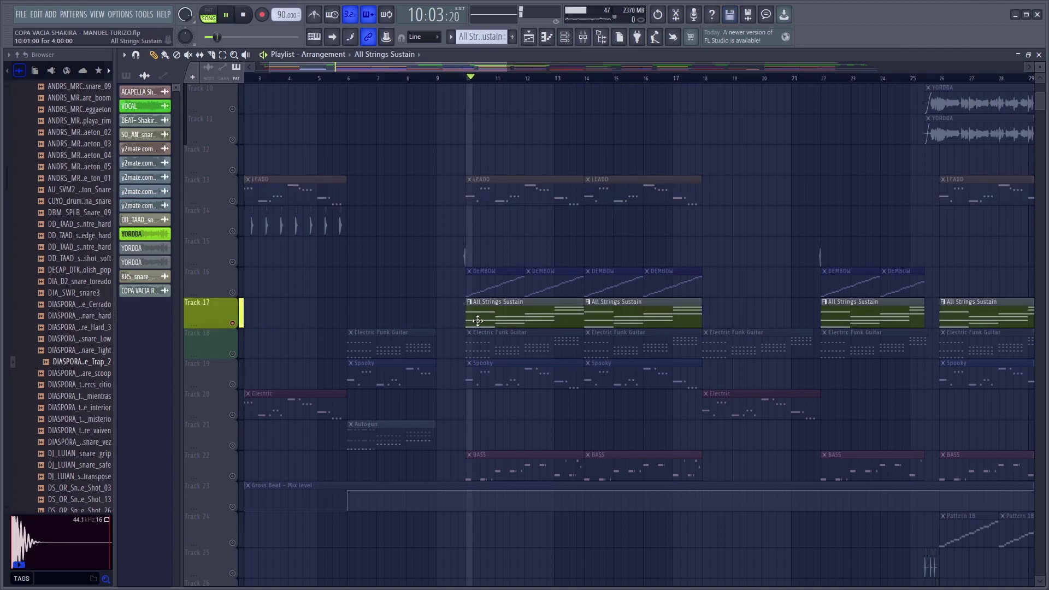
key("space")
Inspect the All Strings Sustain channel's FLEX instrument and its Essential Strings preset, and close the plugin window.
left_click(583, 38)
left_click(570, 40)
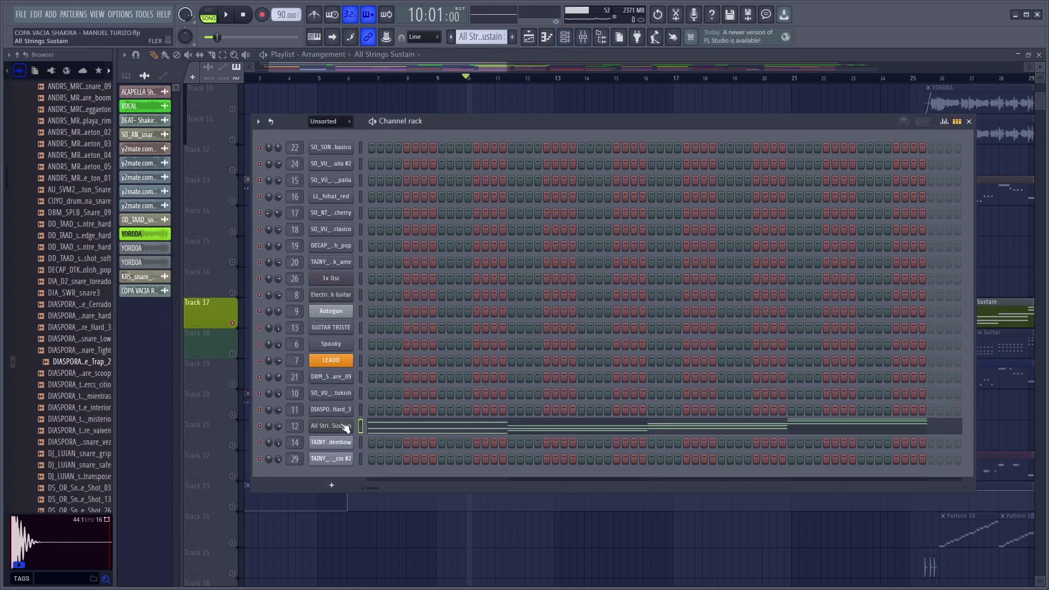
left_click(347, 427)
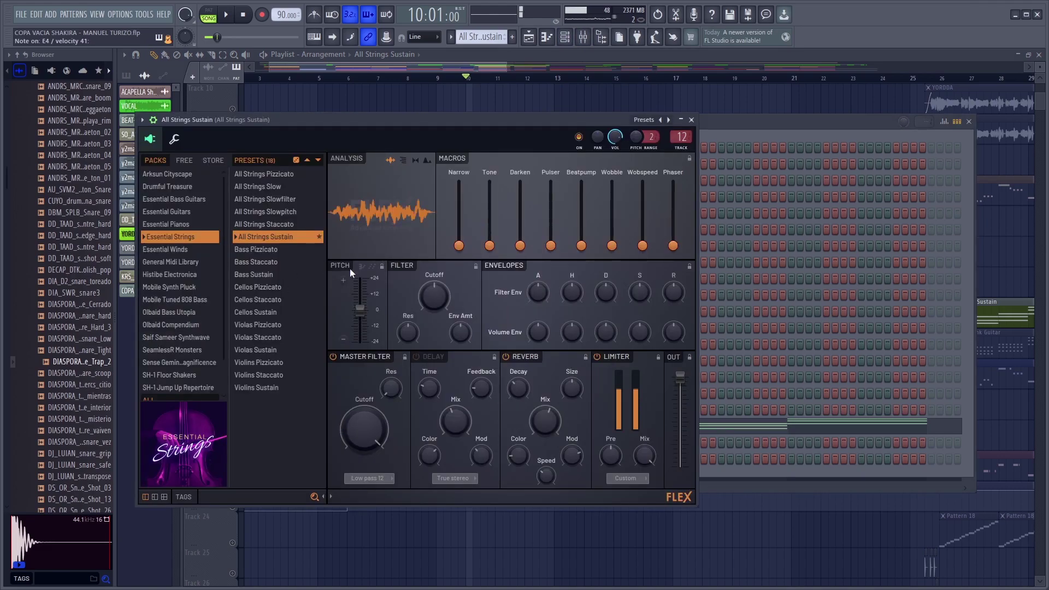
left_click(692, 119)
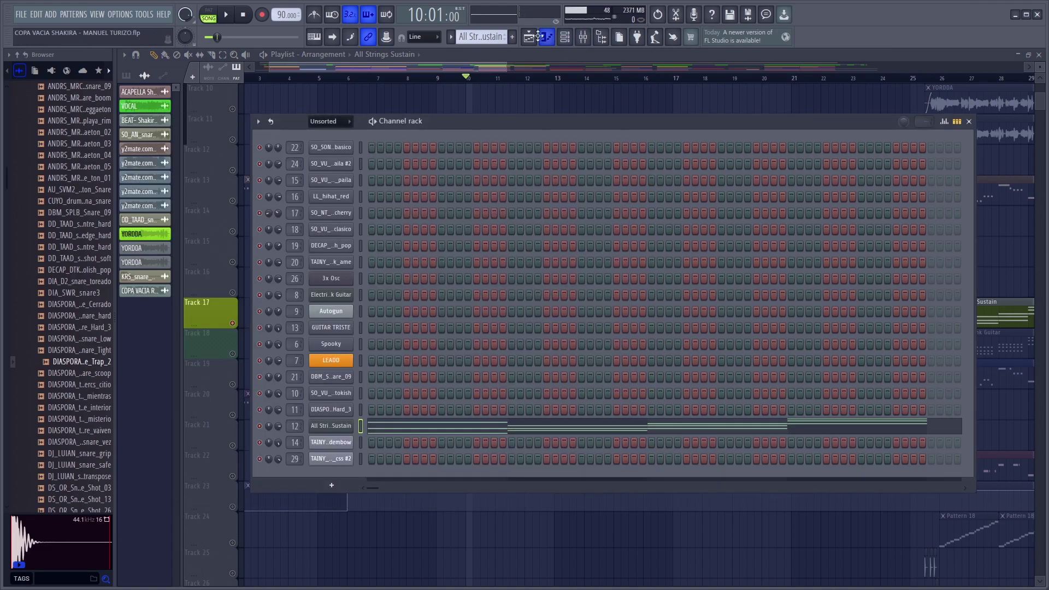
Close the channel rack, solo Track 18 and play the Electric Funk Guitar pattern briefly from bar 10.
left_click(969, 121)
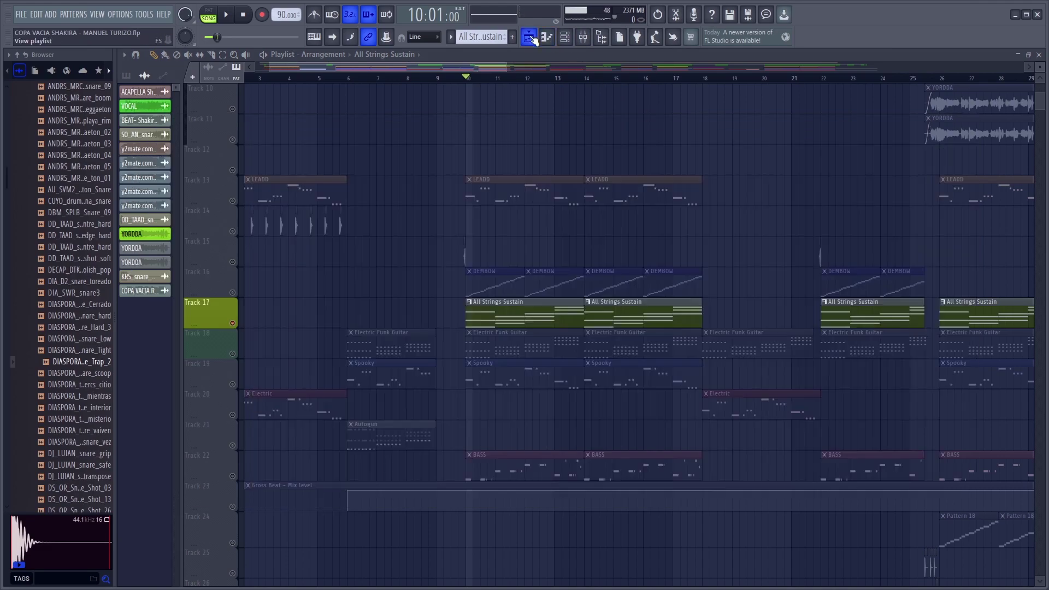
left_click(233, 356)
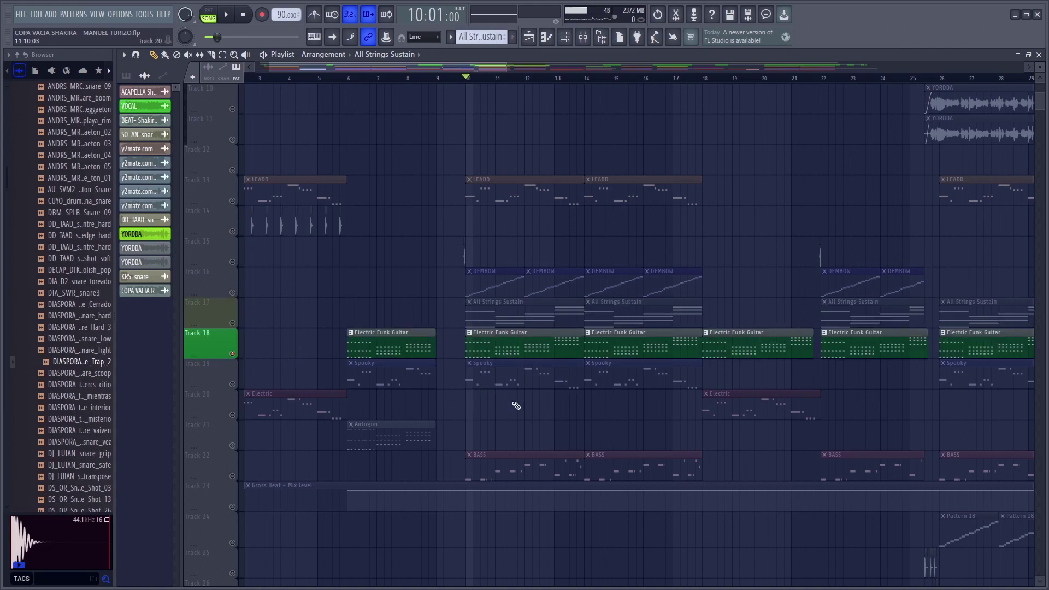
key("space")
scroll(530, 382, "down", 3)
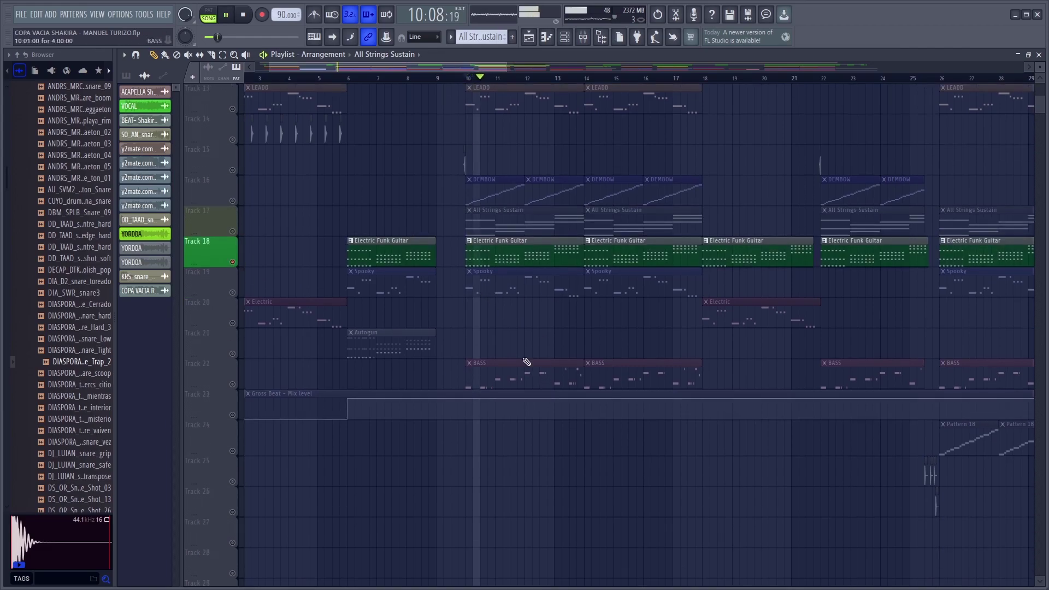
key("space")
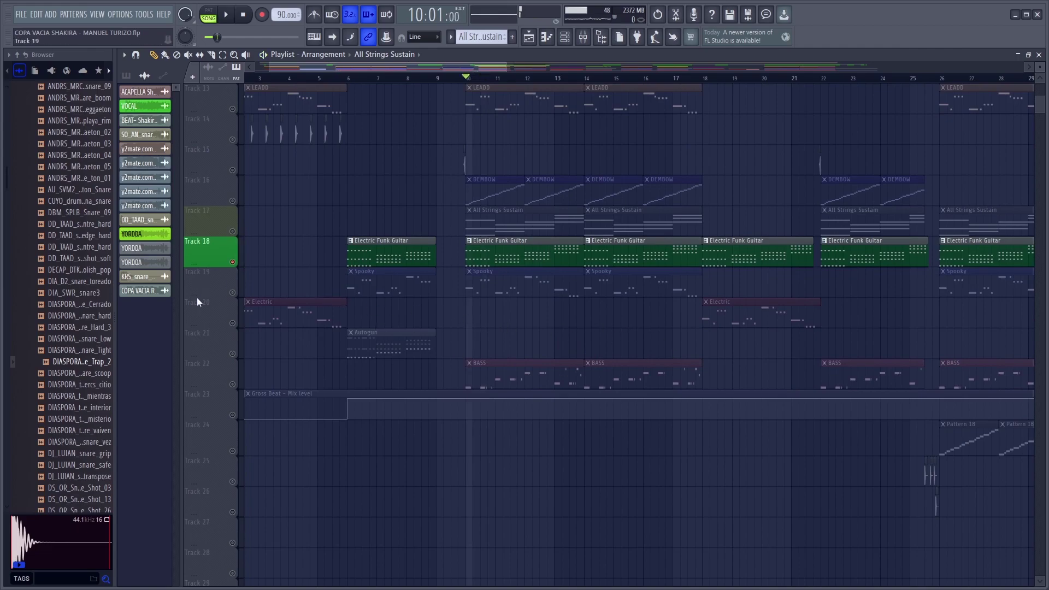
Solo Track 19, play the Spooky pattern from bar 10, and stop playback.
left_click(233, 293)
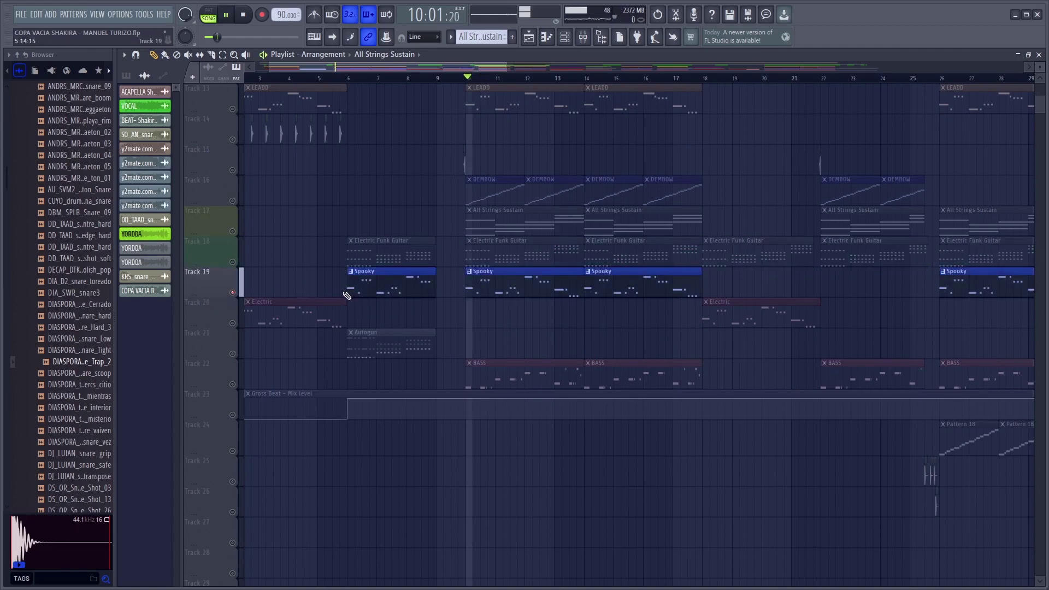
scroll(522, 315, "down", 1)
key("space")
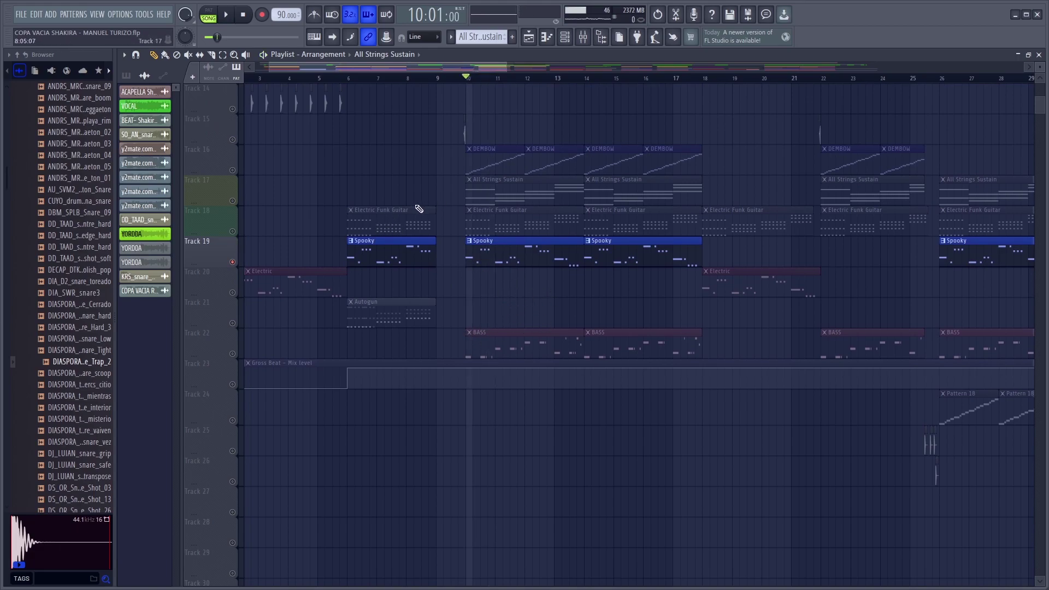
Solo Track 16, play the DEMBOW percussion pattern from bar 10, and stop playback.
left_click(234, 172)
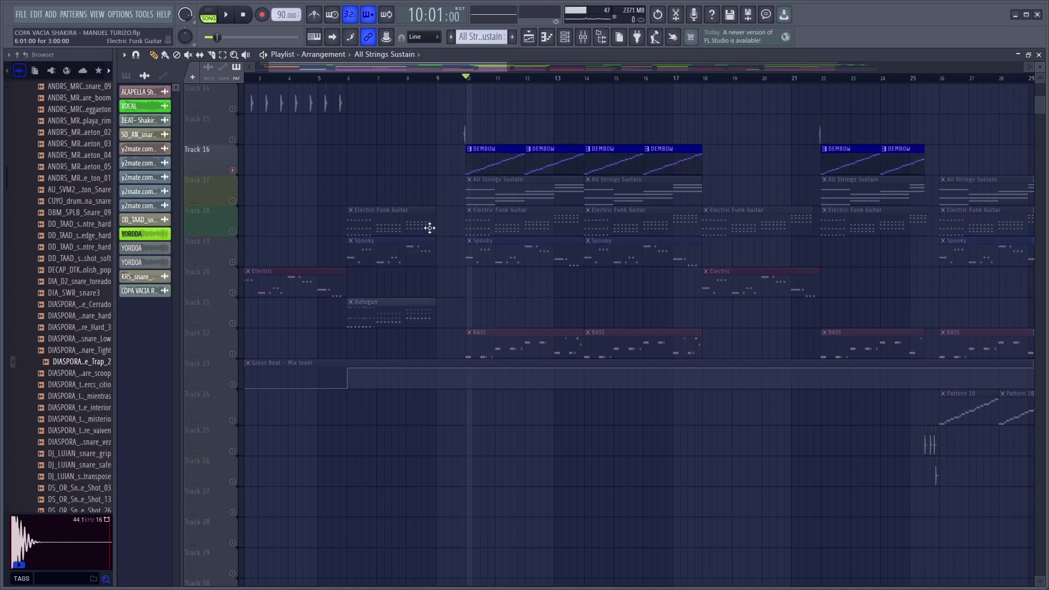
key("space")
scroll(464, 89, "up", 3)
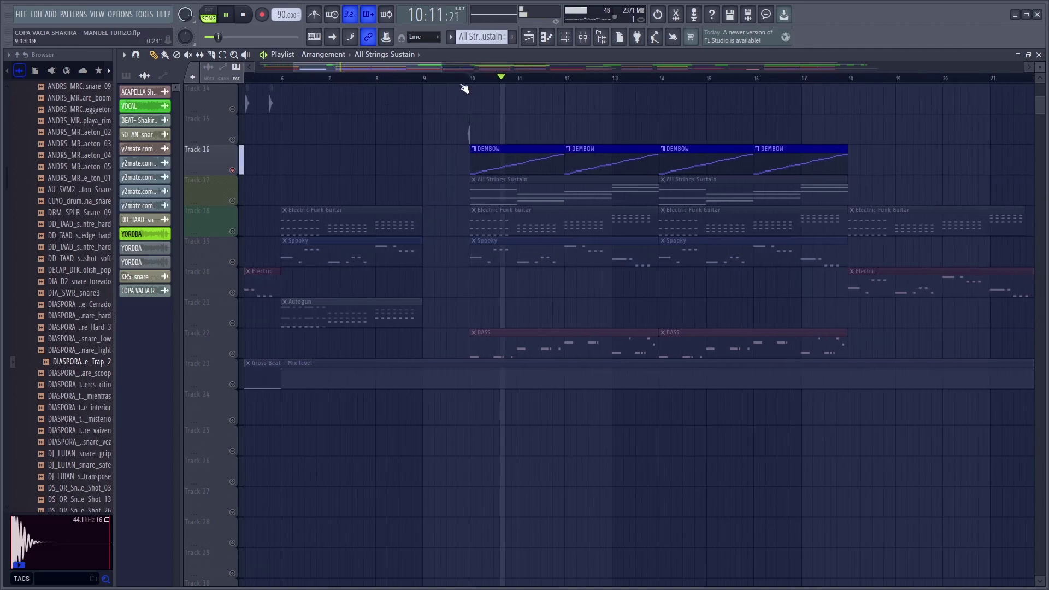
key("space")
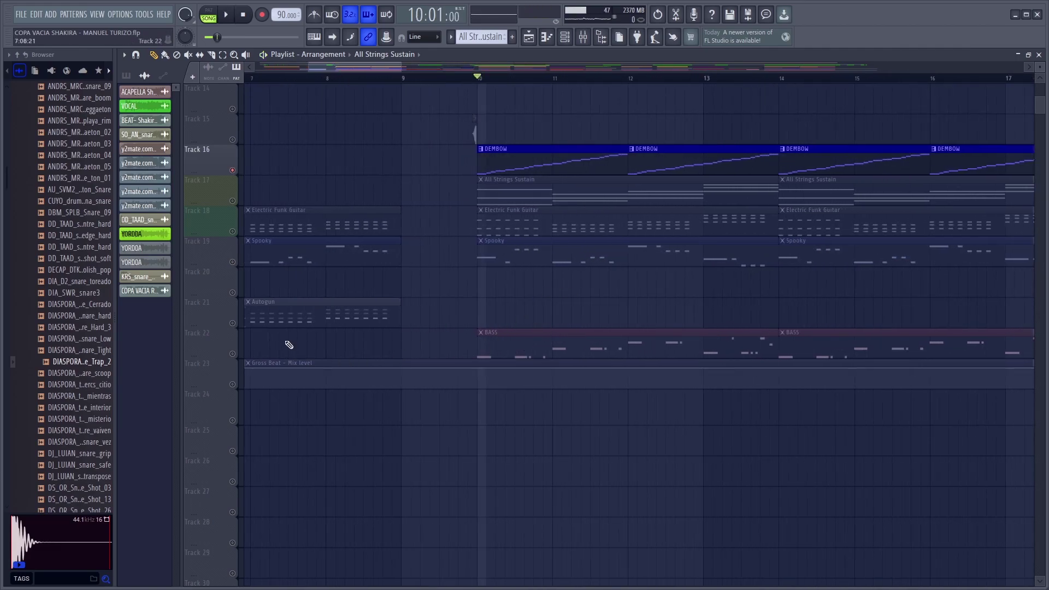
Solo Track 22, play the BASS pattern from bar 10, and stop playback.
left_click(233, 355)
key("space")
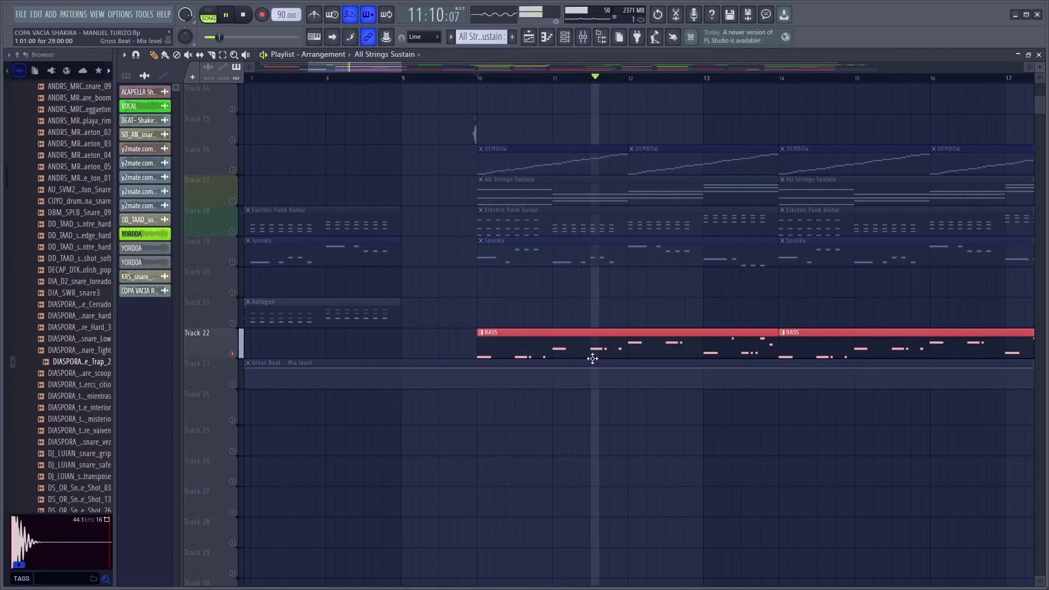
key("space")
Turn off soloing so all tracks sound together, play the full section from bar 10, and stop playback.
right_click(234, 233)
right_click(234, 234)
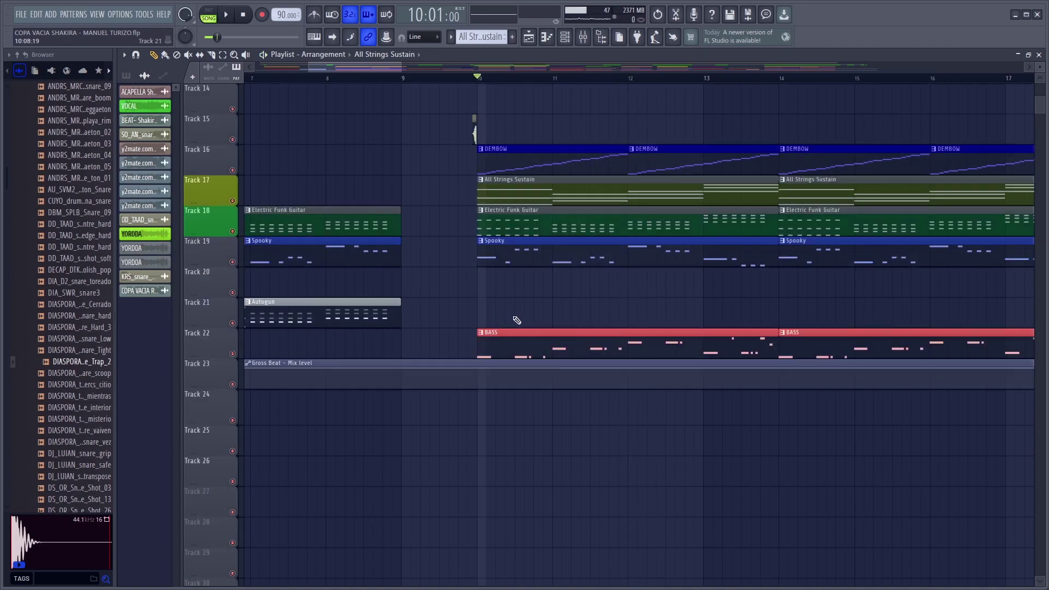
scroll(516, 321, "up", 2)
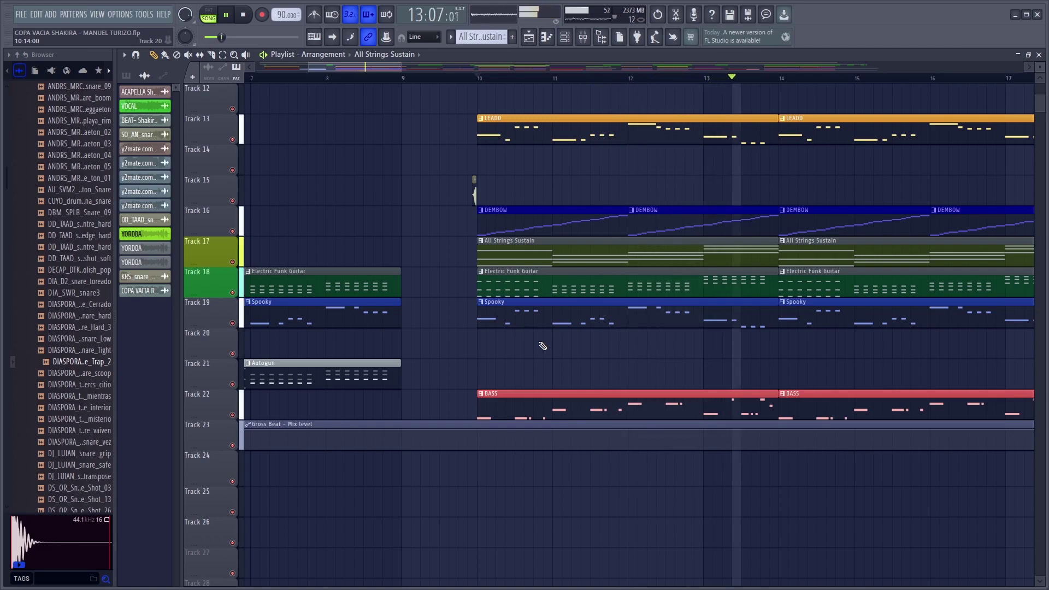
key("space")
Examine how the arrangement's tracks are laid out in the bar 10 section and the sections that follow it.
scroll(588, 207, "down", 2)
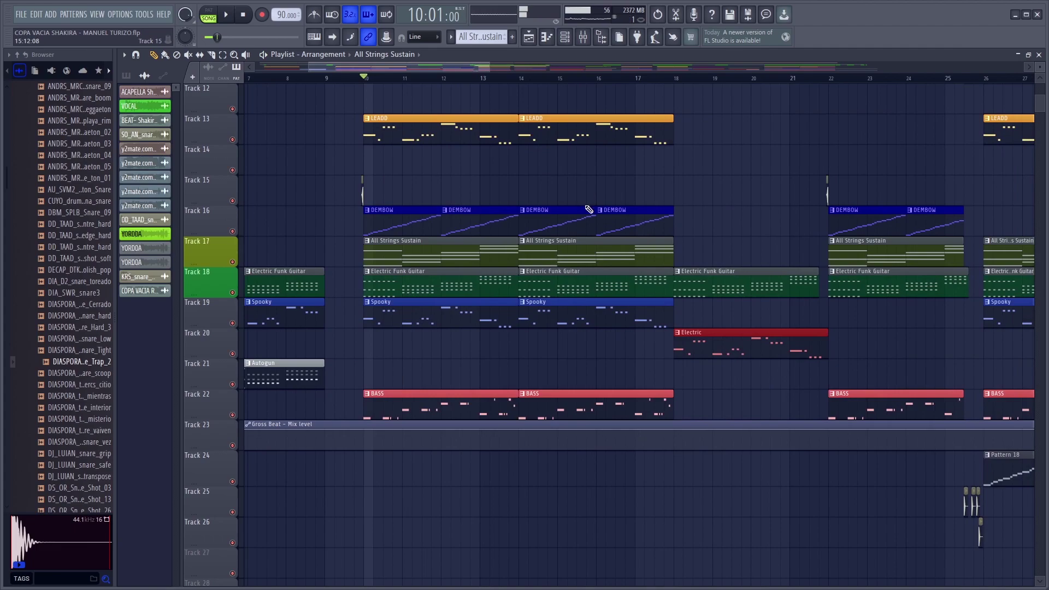
scroll(552, 211, "up", 5)
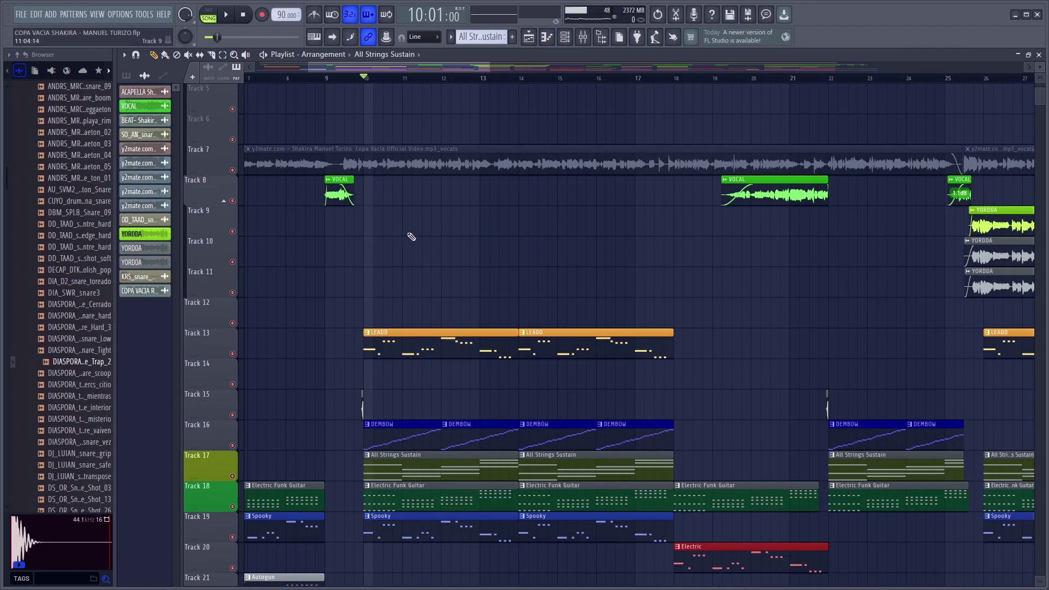
scroll(343, 82, "up", 2)
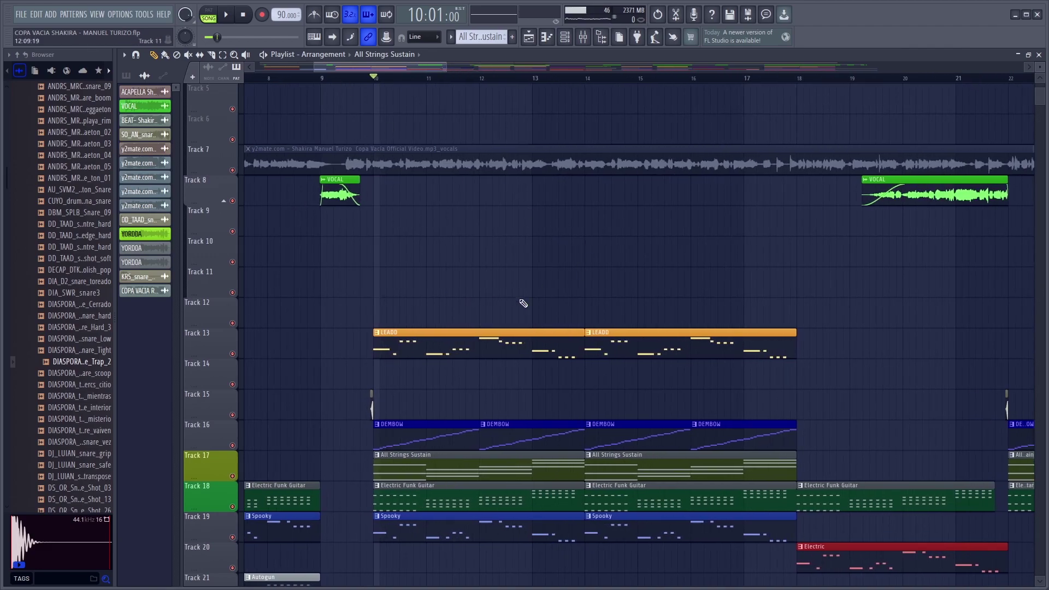
scroll(602, 382, "down", 2)
scroll(634, 356, "down", 2)
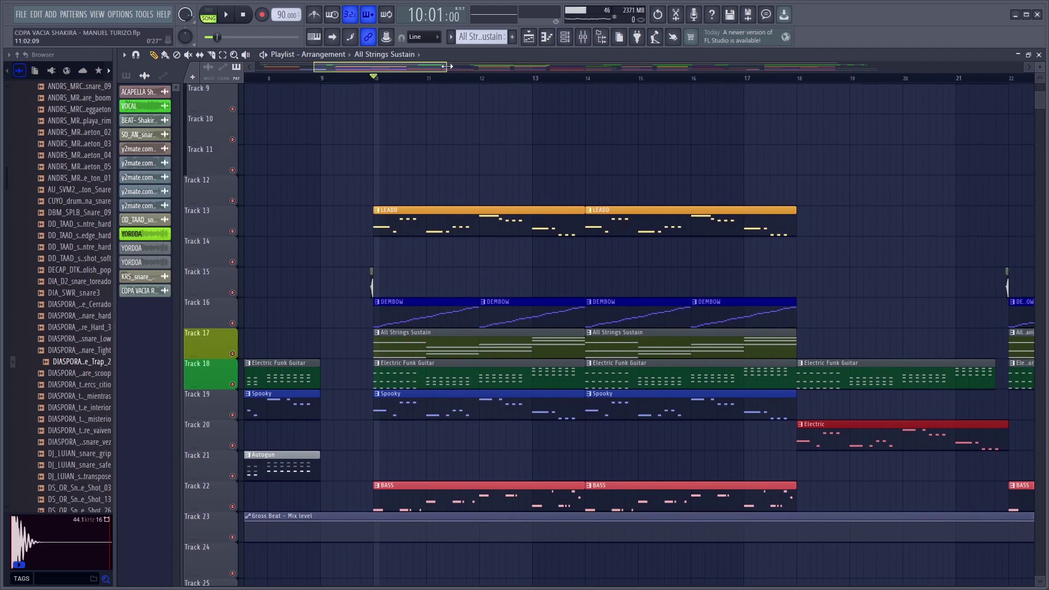
left_click_drag(447, 67, 617, 66)
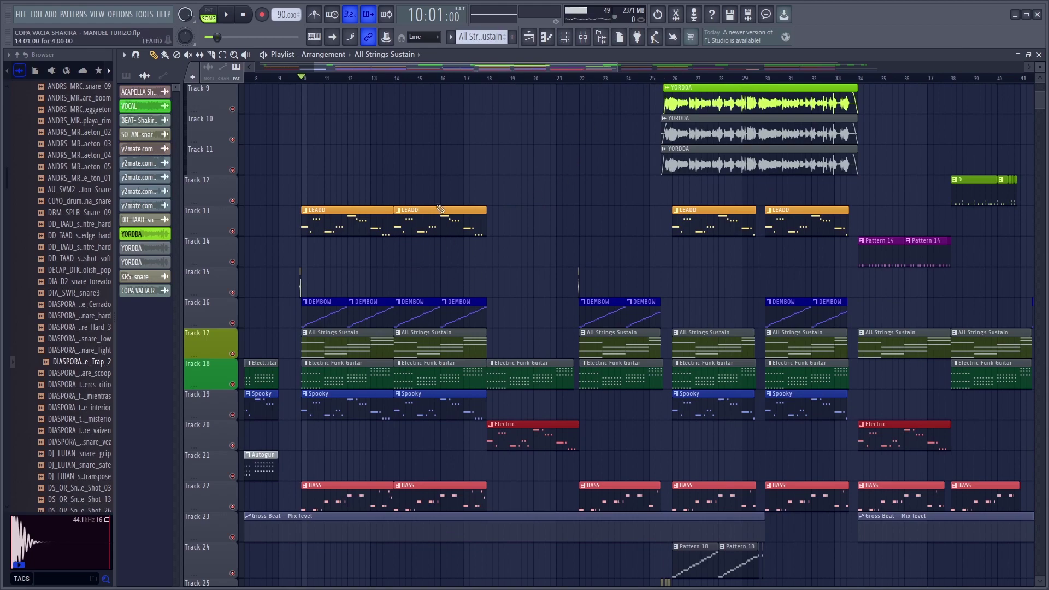
scroll(293, 74, "up", 3)
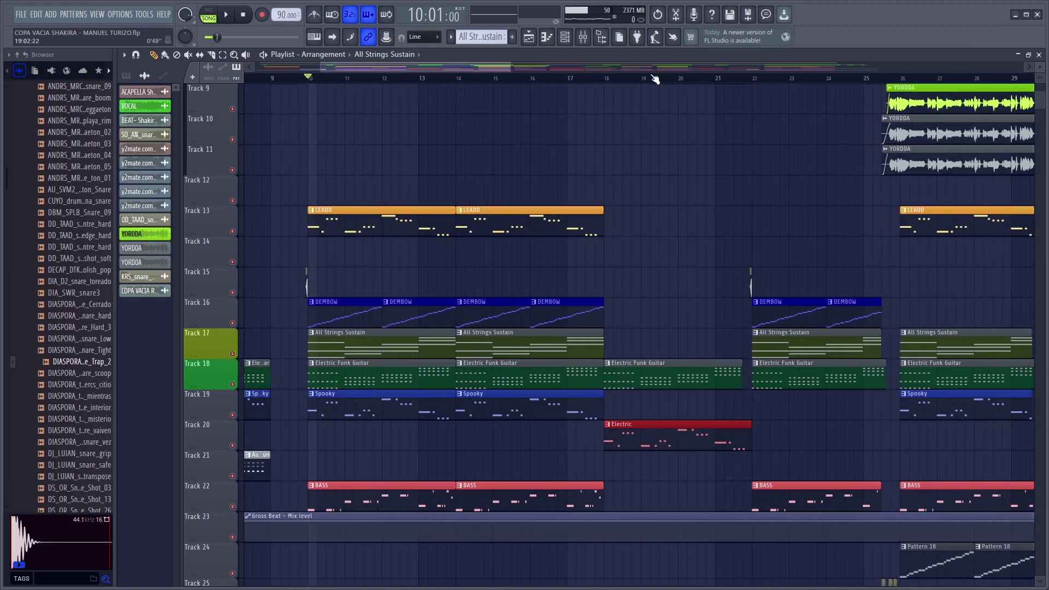
Play the arrangement from late in bar 17 through the Electric pattern and the VOCAL clip before bar 22, and stop playback.
left_click(596, 80)
scroll(677, 428, "down", 2)
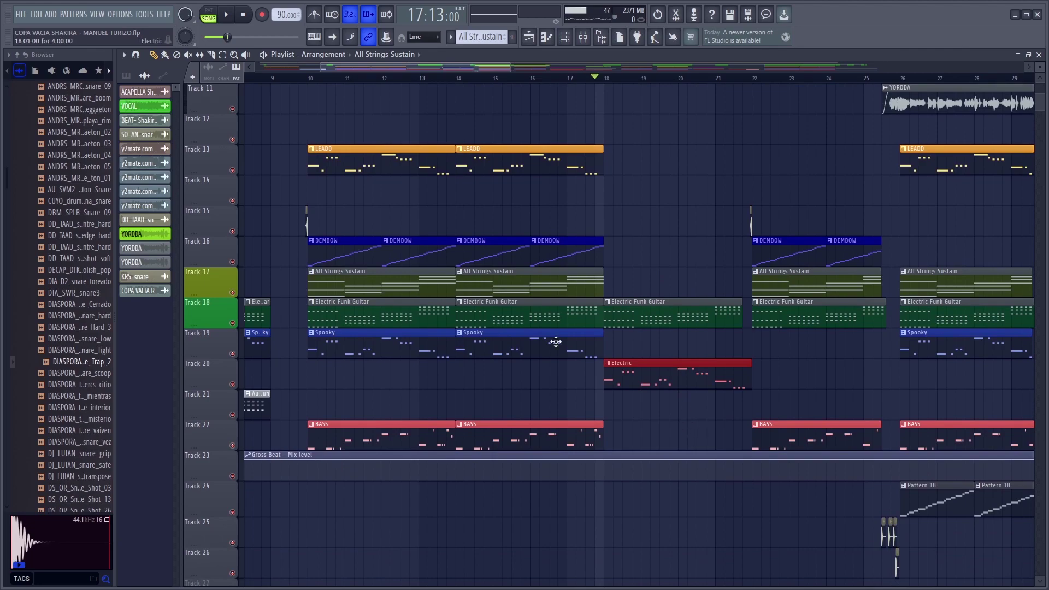
scroll(239, 326, "up", 3)
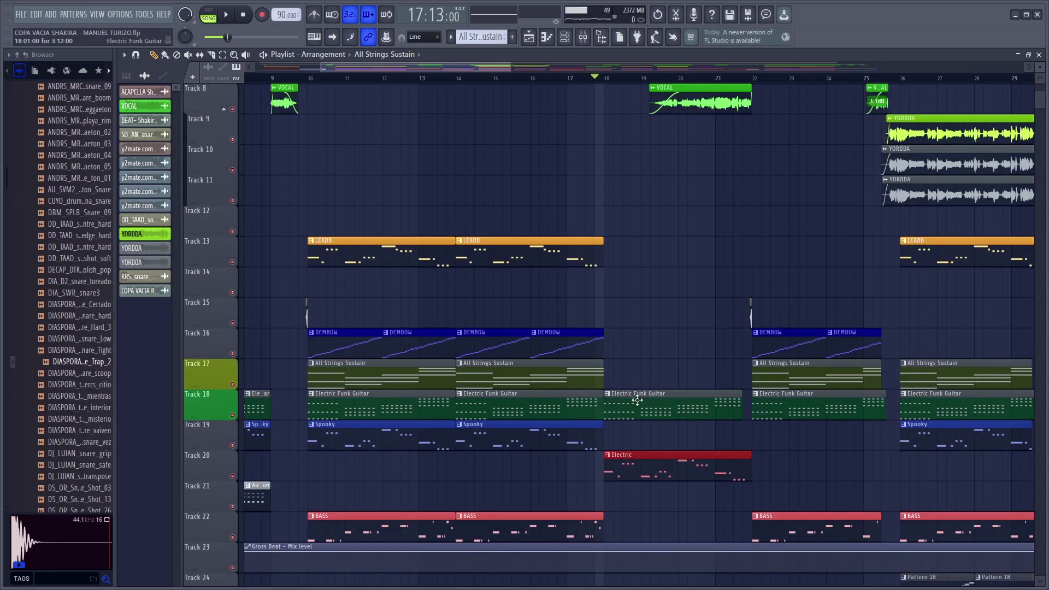
scroll(679, 403, "down", 3)
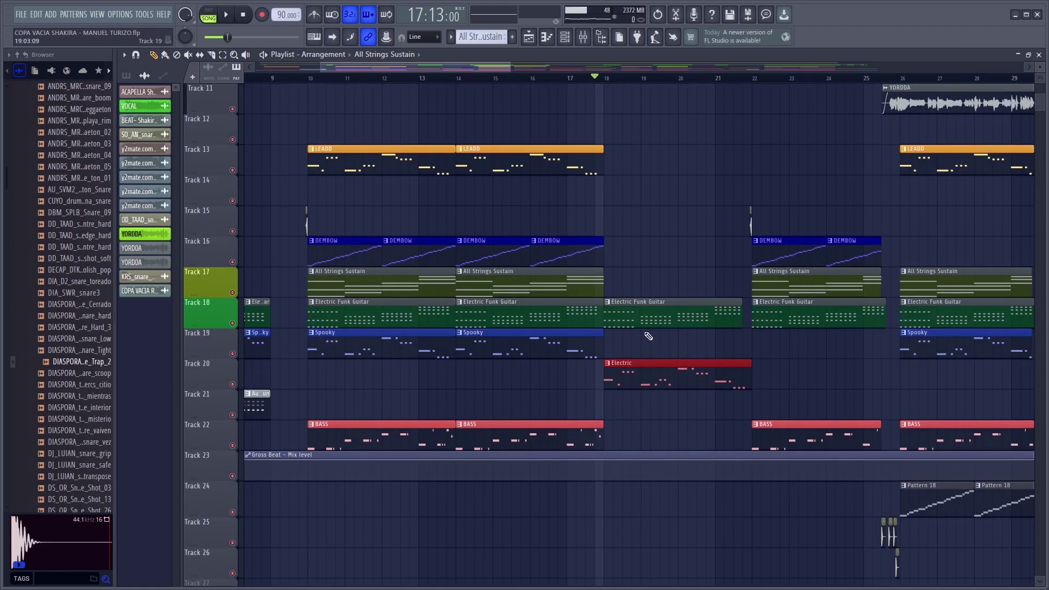
key("space")
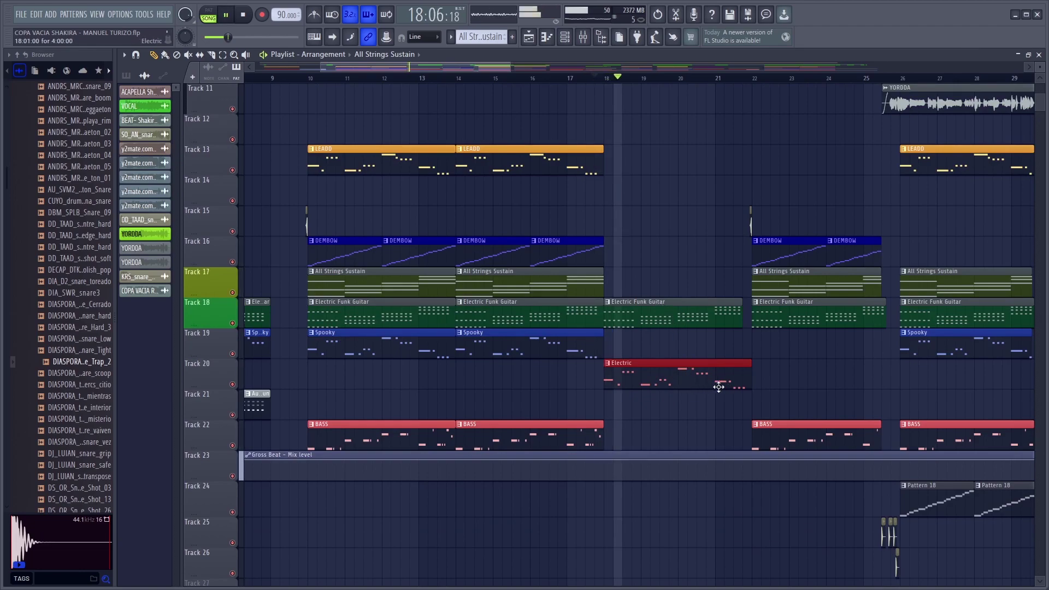
left_click_drag(513, 67, 579, 68)
scroll(541, 80, "up", 5)
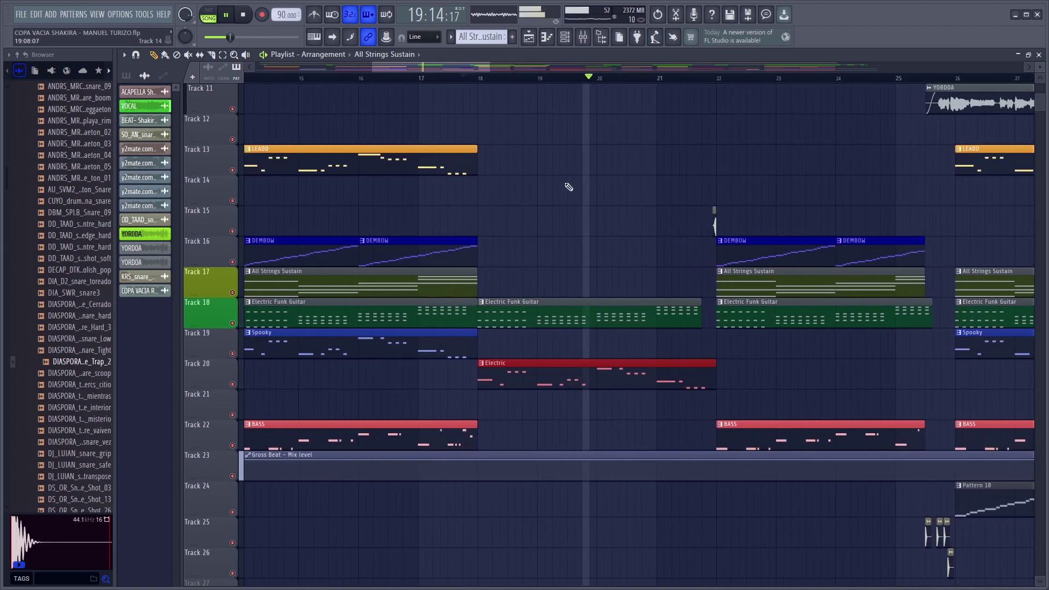
scroll(574, 194, "up", 5)
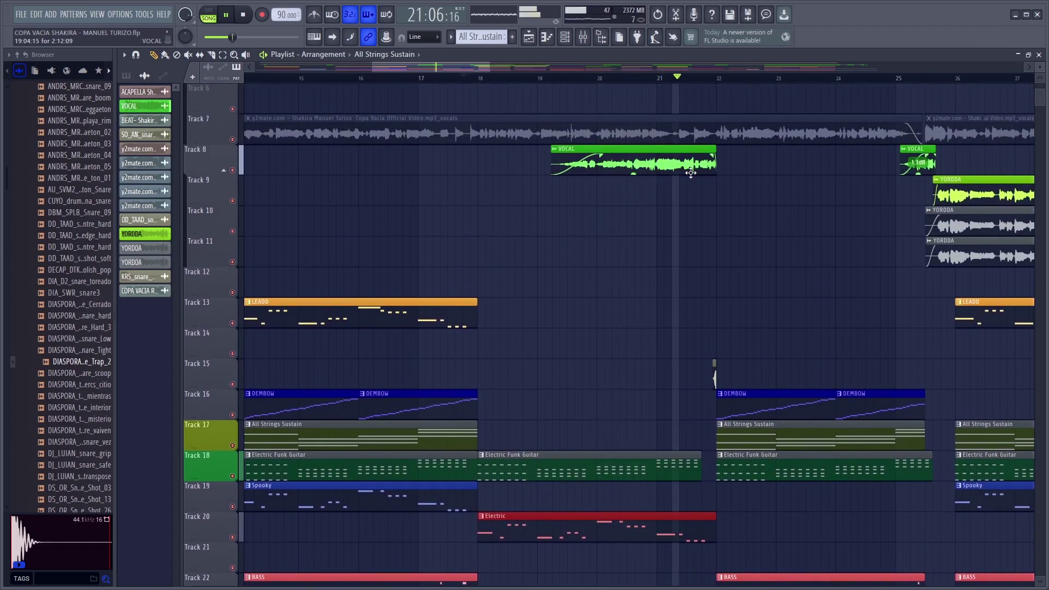
key("space")
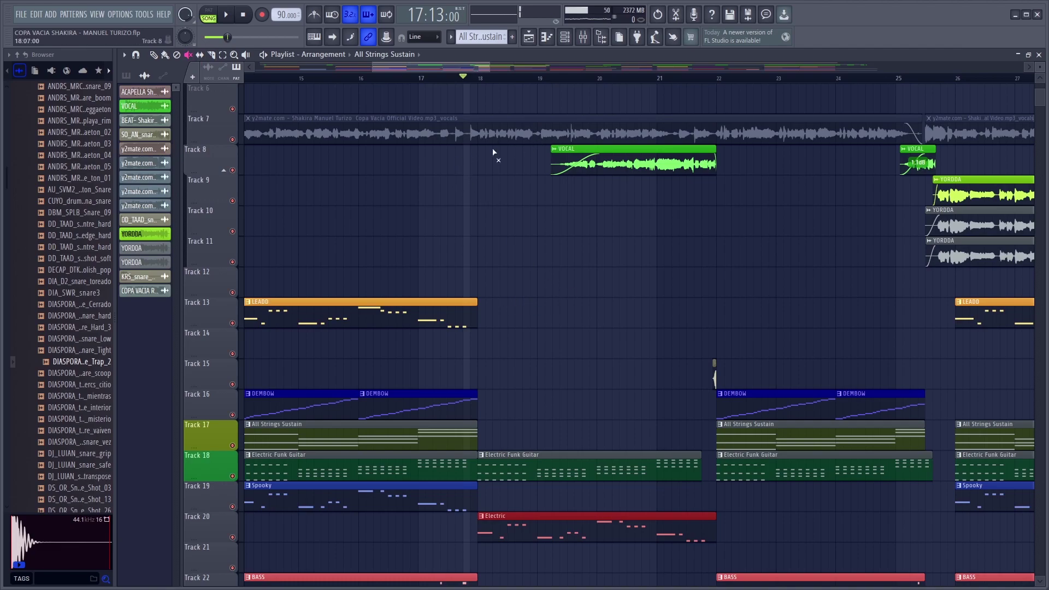
Unmute the original song's vocals clip on Track 7, play it briefly from late in bar 17, and mute it again.
scroll(601, 328, "down", 3)
scroll(579, 300, "up", 4)
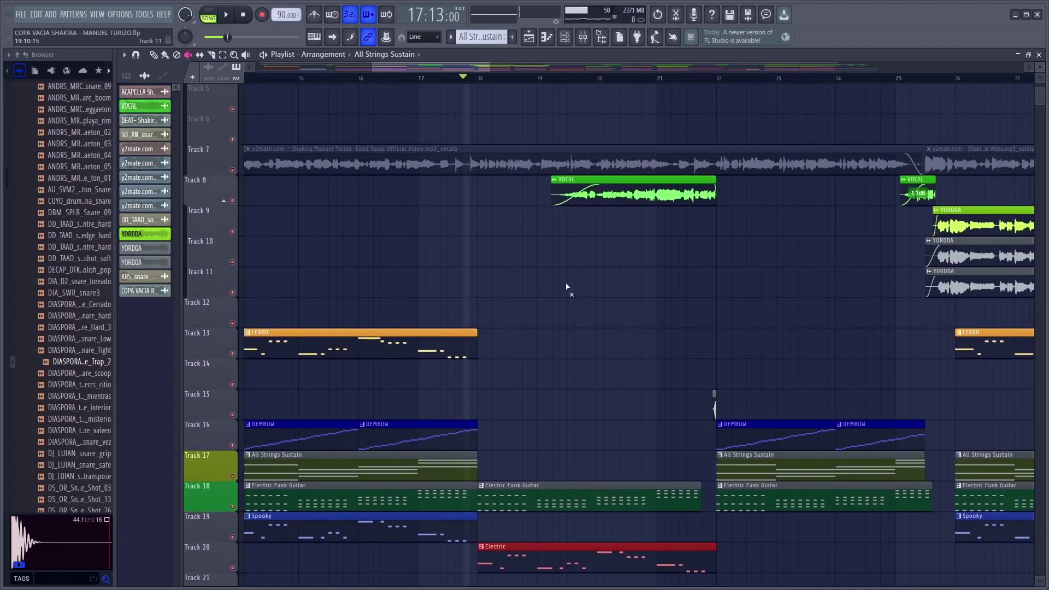
left_click(496, 168)
scroll(479, 80, "up", 2)
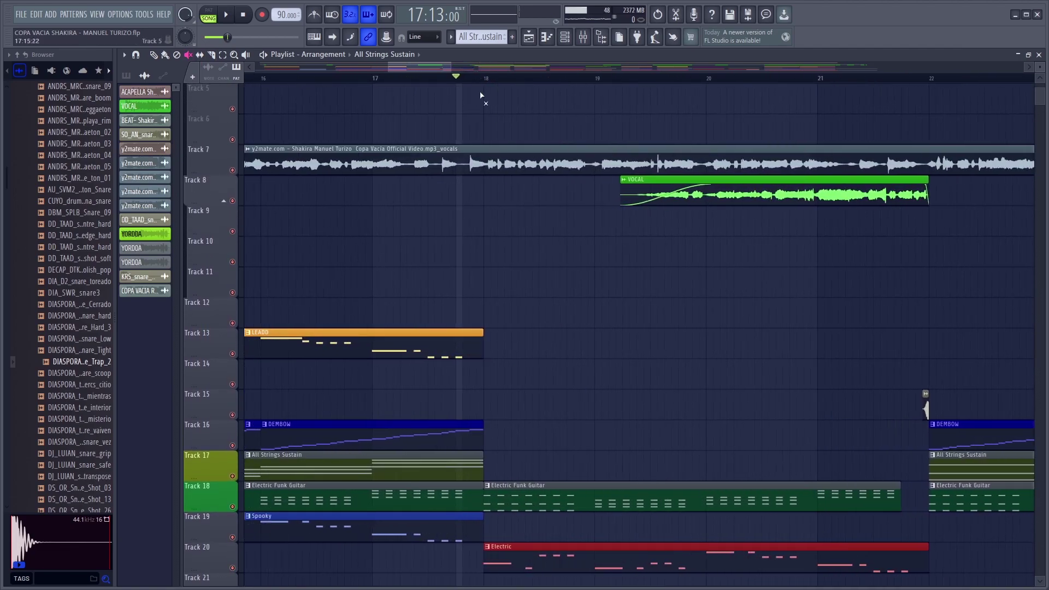
key("space")
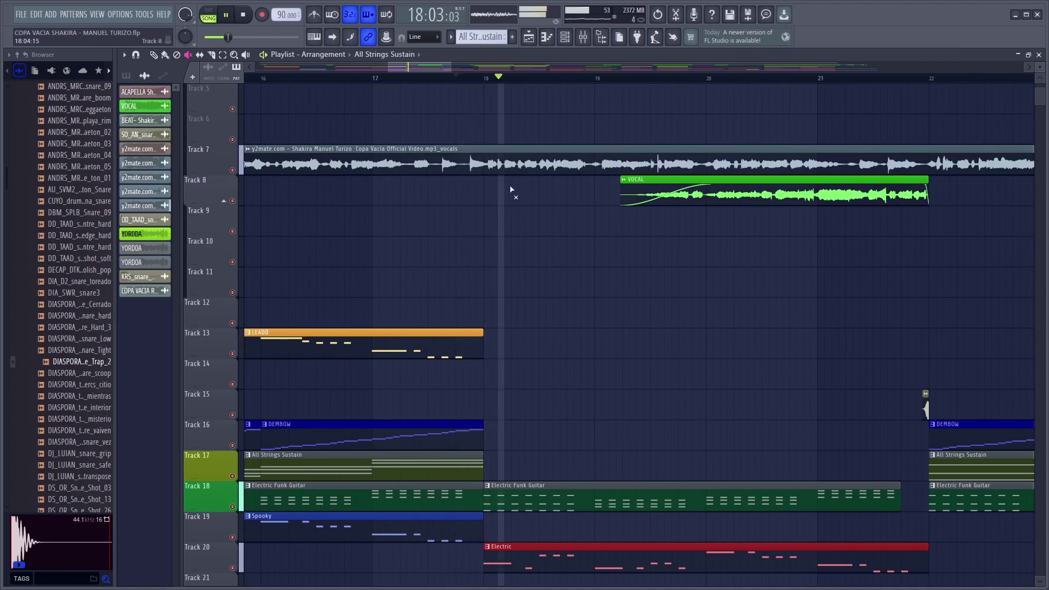
key("space")
left_click(568, 163)
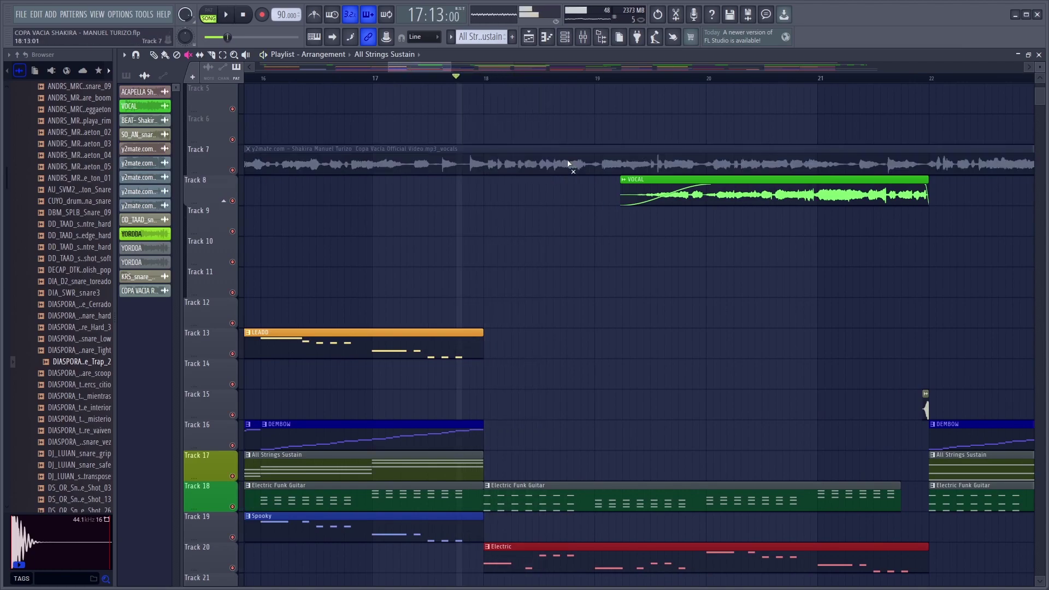
Set the playback position late in bar 21, just before the section starting at bar 22.
left_click_drag(451, 66, 570, 68)
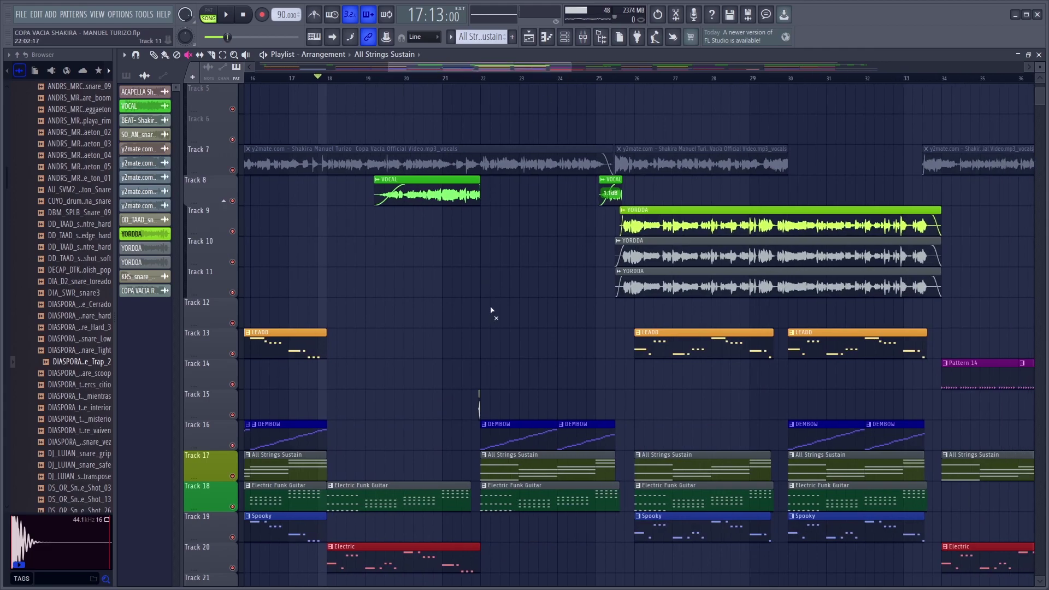
scroll(487, 309, "down", 4)
scroll(440, 235, "up", 3)
scroll(451, 273, "down", 1)
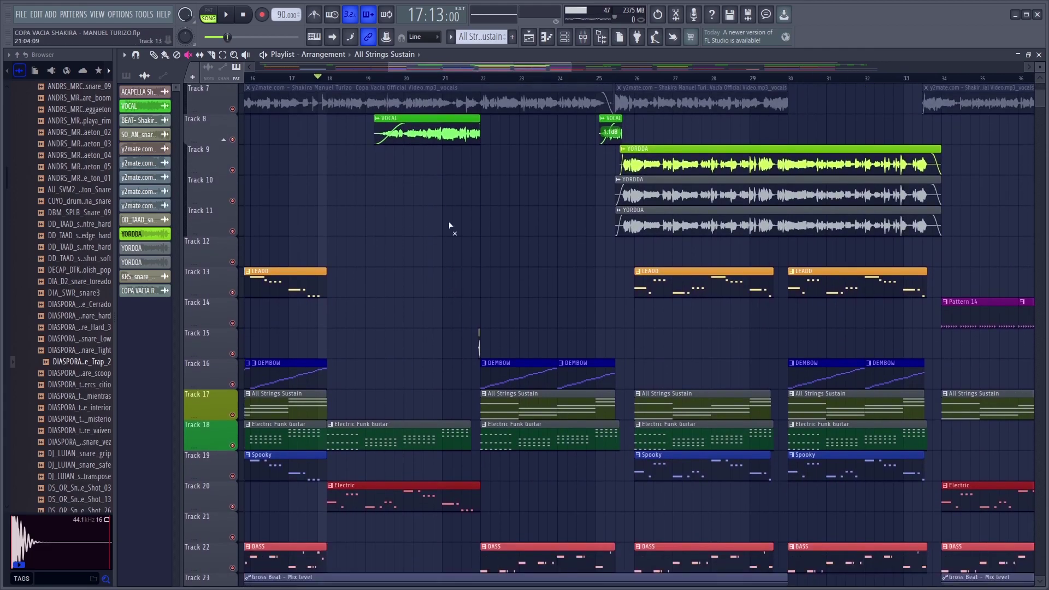
left_click(475, 80)
scroll(491, 273, "down", 3)
scroll(509, 229, "up", 3)
scroll(469, 81, "up", 2)
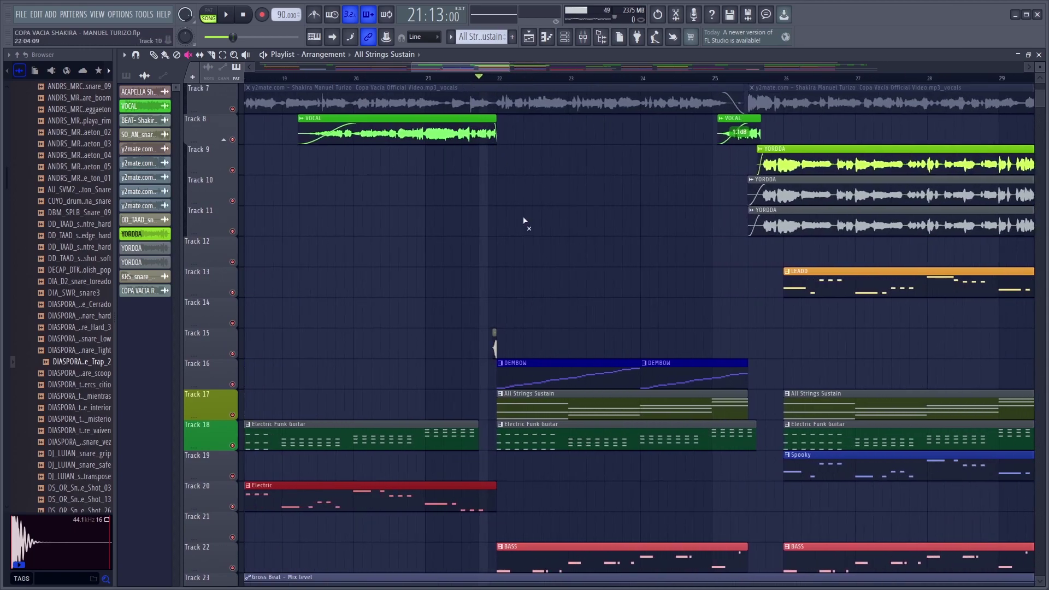
Play the section at bar 22, briefly unmuting the original vocals clip on Track 7, and stop playback.
key("space")
scroll(538, 229, "up", 1)
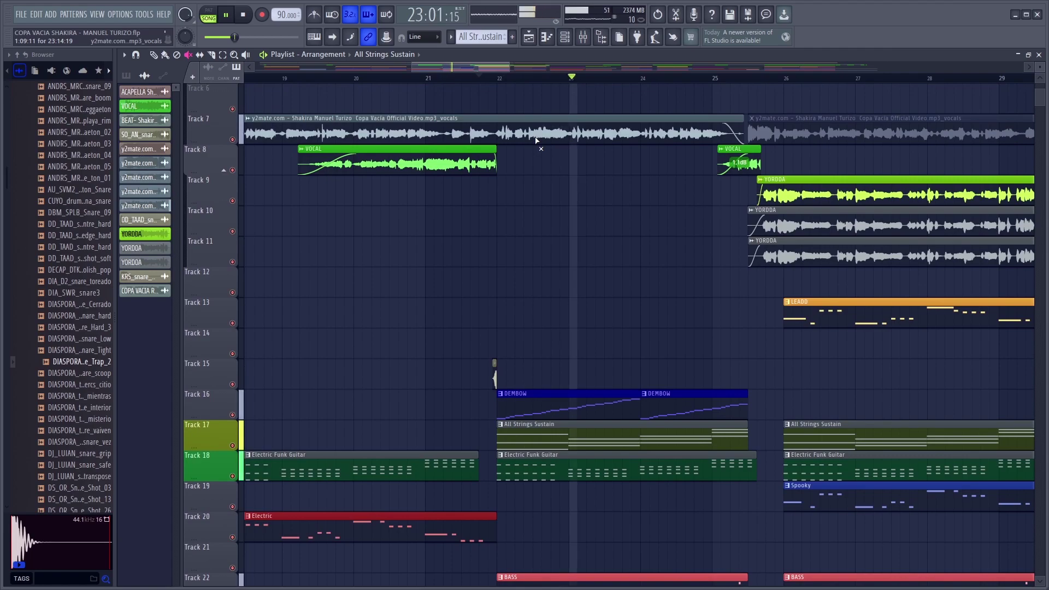
scroll(627, 348, "down", 4)
scroll(627, 347, "up", 3)
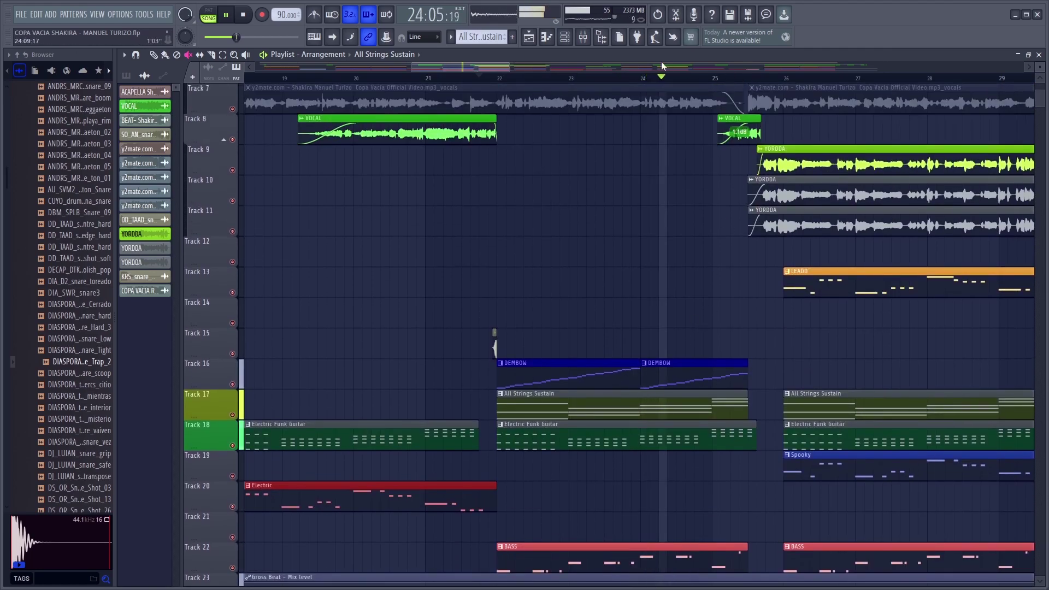
key("space")
Play the arrangement from early in bar 25 into the section at bar 26, and stop playback.
left_click_drag(509, 67, 604, 71)
left_click(497, 78)
key("space")
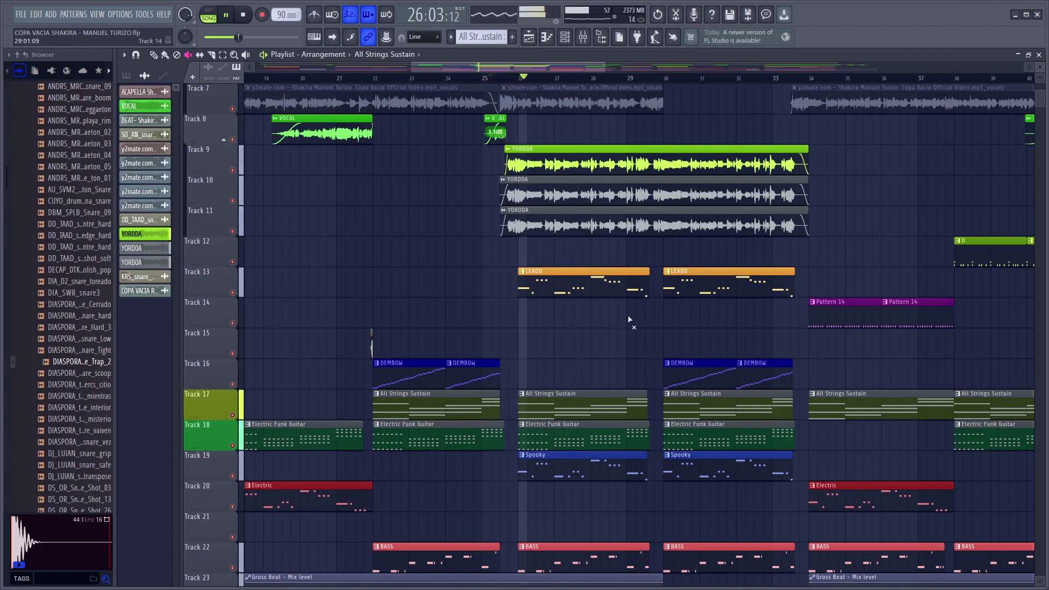
key("space")
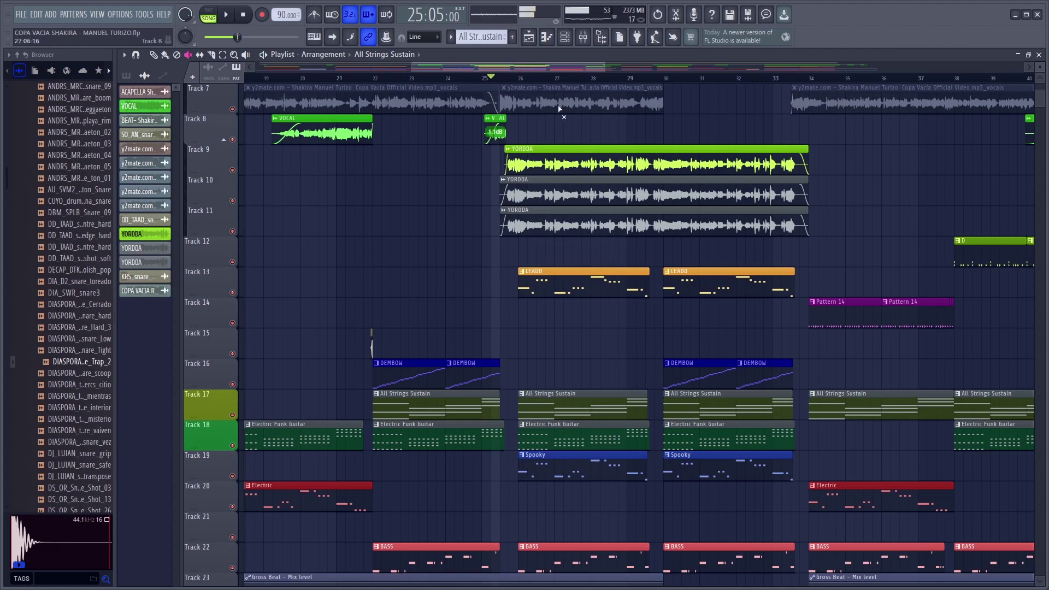
Play the arrangement from the middle of bar 33 into the Pattern 14 section at bar 34, and stop playback.
scroll(509, 70, "up", 1)
scroll(517, 82, "up", 3)
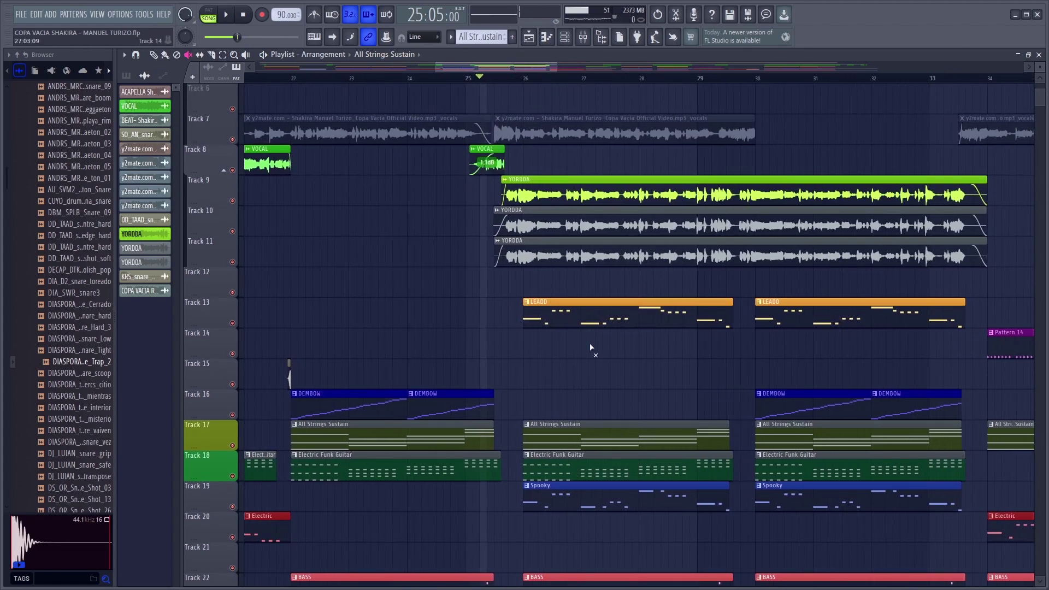
left_click_drag(559, 67, 635, 70)
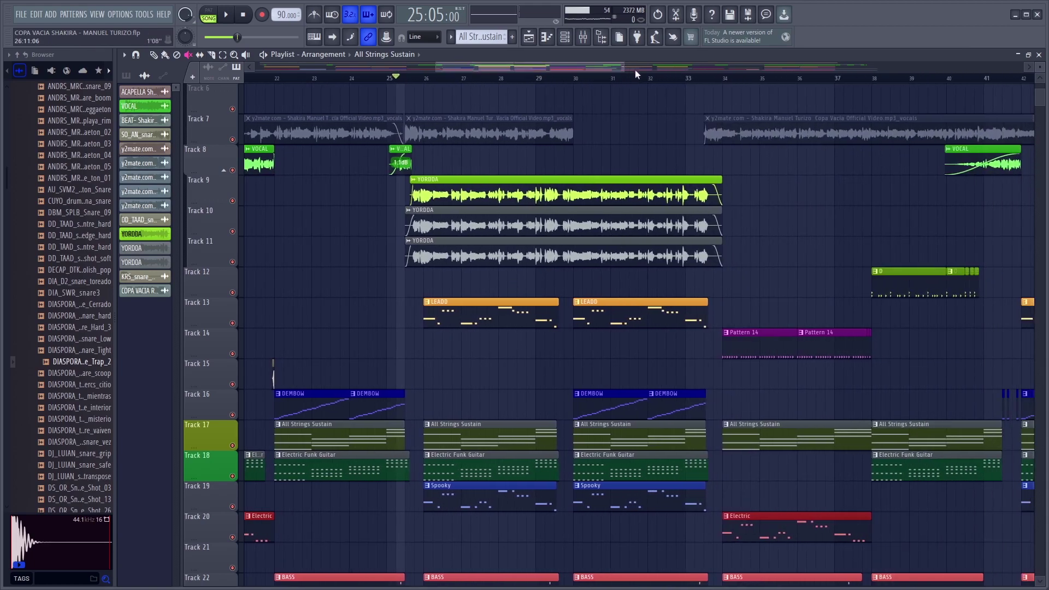
left_click(580, 81)
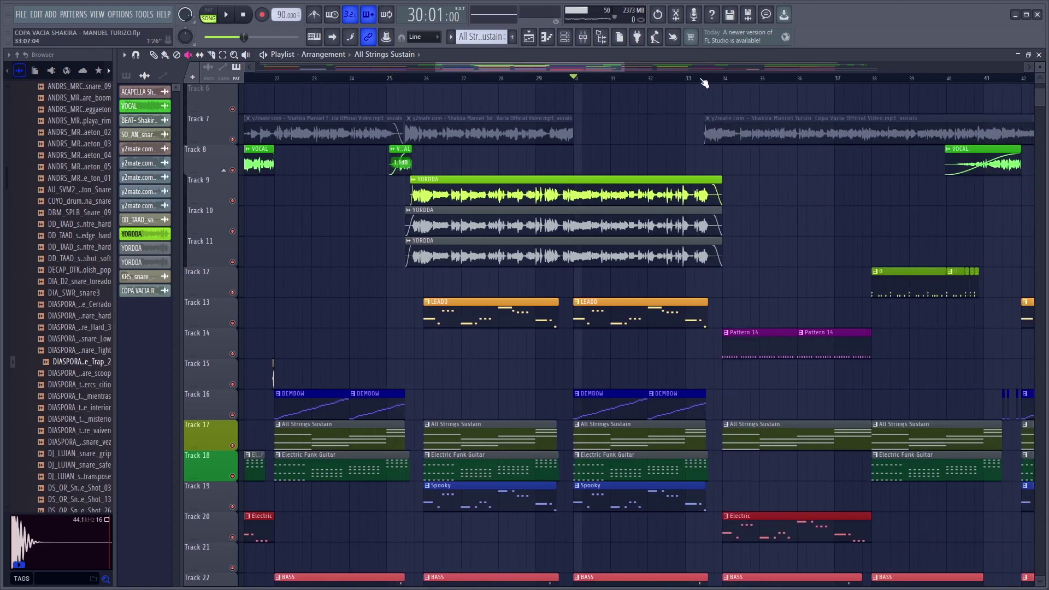
left_click(704, 81)
key("space")
scroll(768, 248, "down", 1)
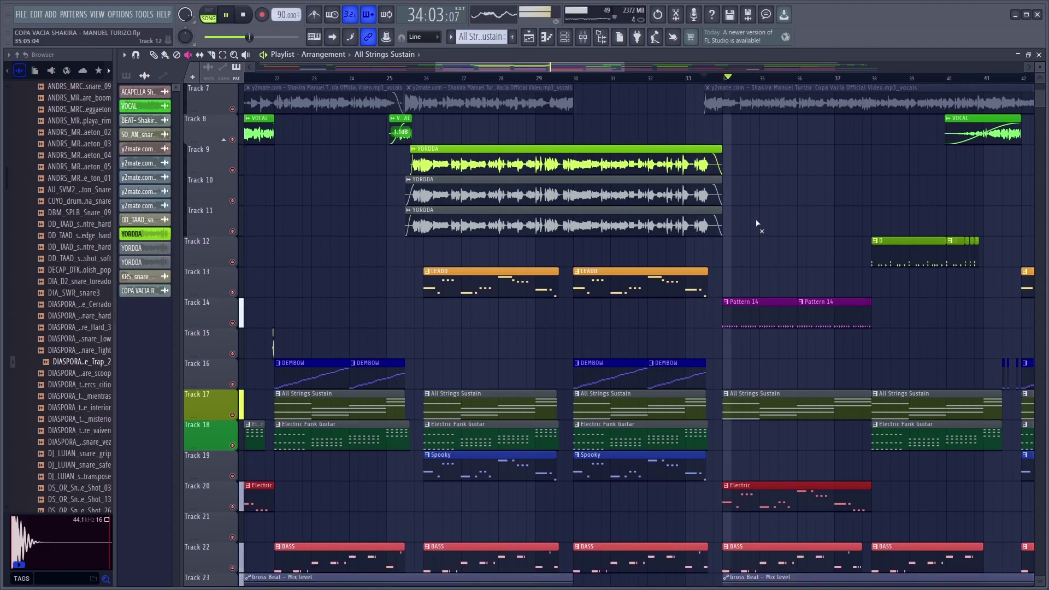
left_click_drag(623, 66, 705, 62)
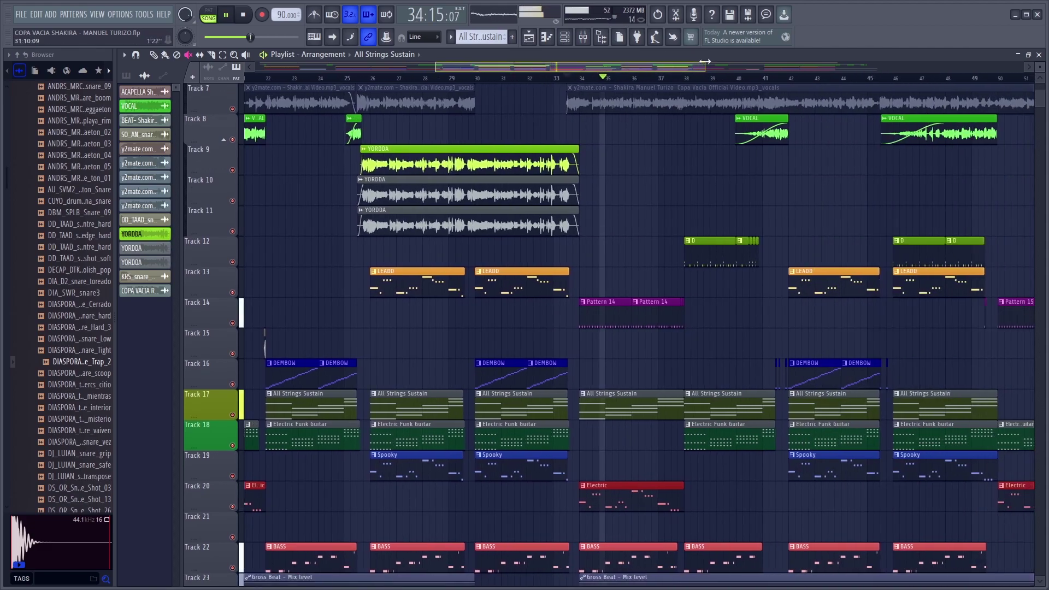
key("space")
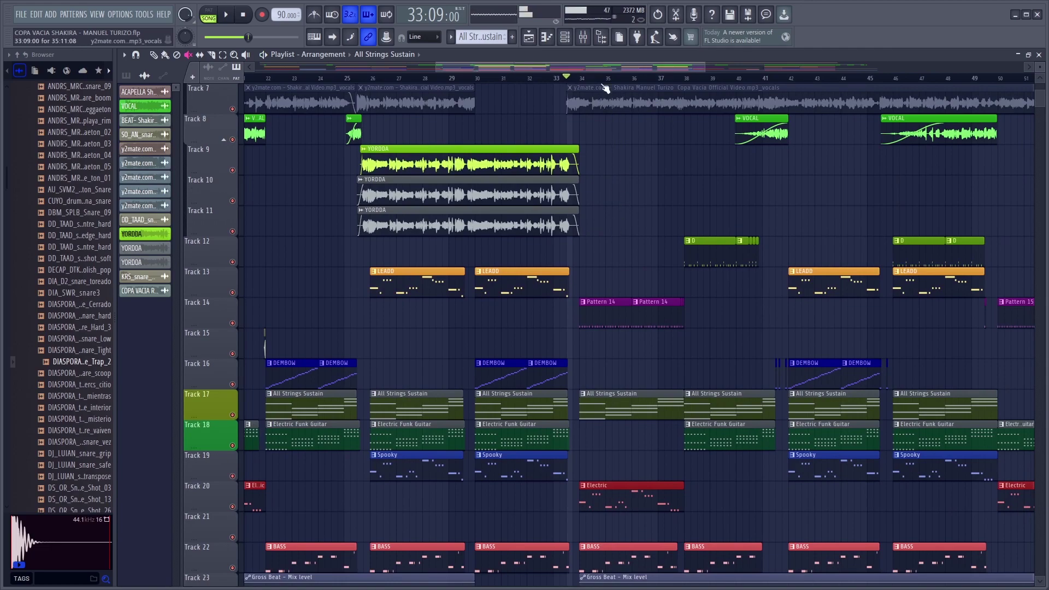
Play from the middle of bar 33 with the original vocals clip on Track 7 briefly unmuted, and stop playback.
scroll(601, 87, "up", 3)
key("space")
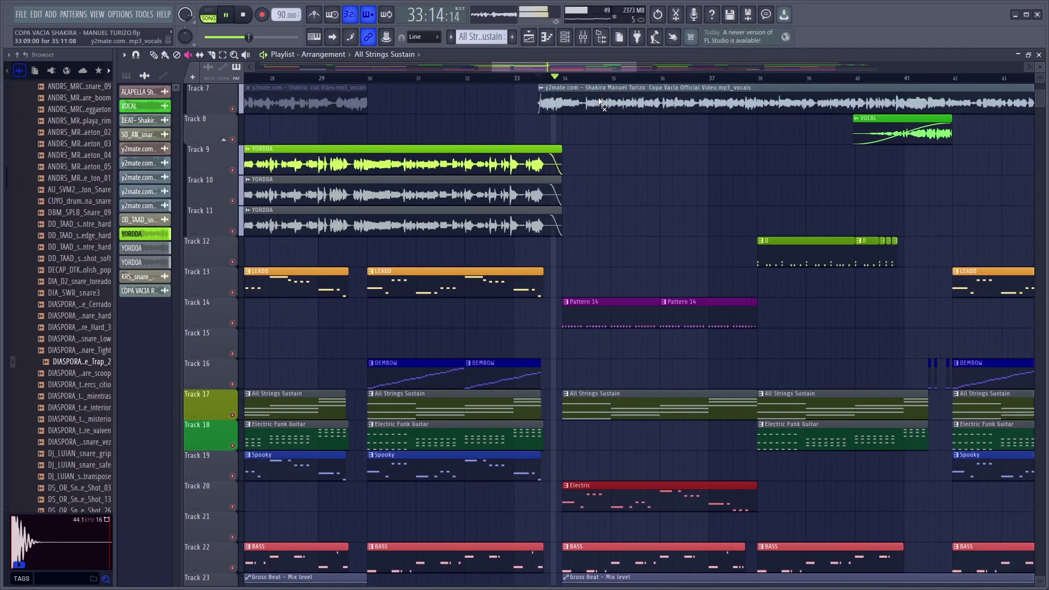
scroll(603, 93, "up", 2)
key("space")
scroll(626, 323, "down", 2)
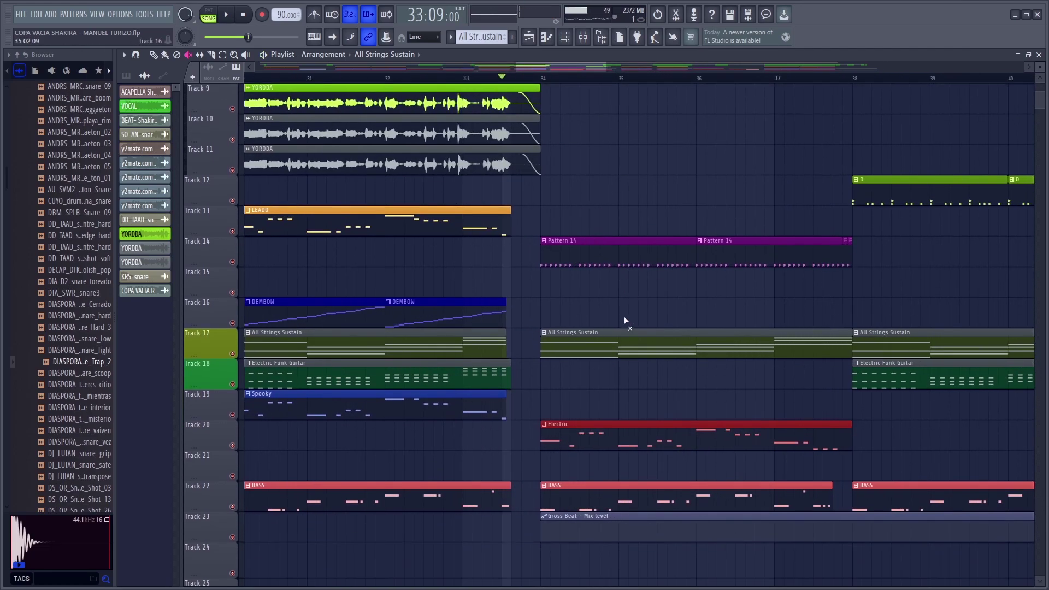
Solo Track 14 and play Pattern 14 from bar 34, stopping before bar 36.
scroll(649, 225, "up", 4)
scroll(688, 227, "down", 4)
right_click(233, 263)
left_click(541, 80)
key("space")
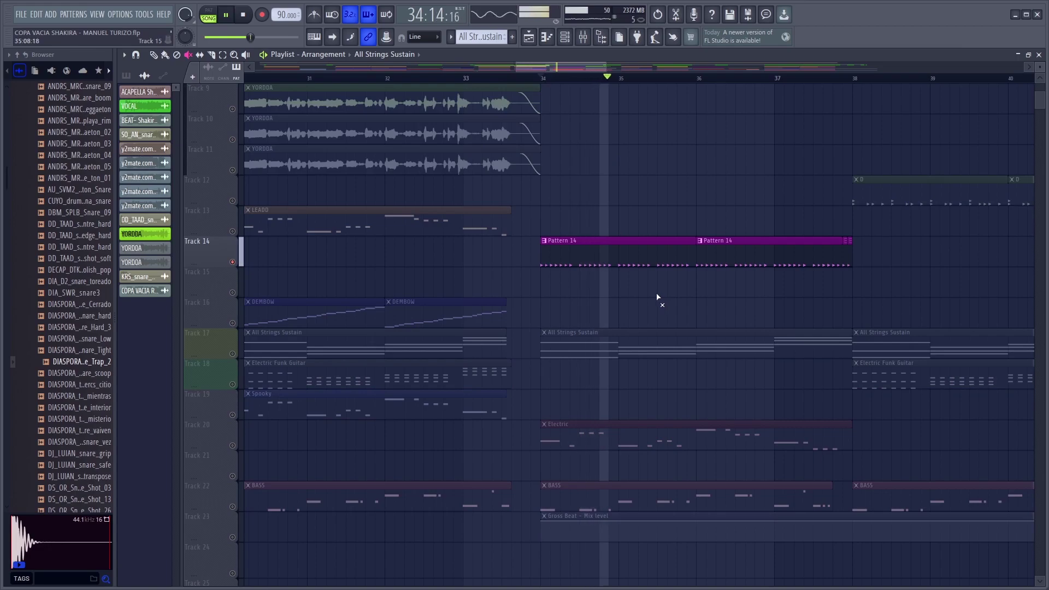
key("space")
Open the Pattern 14 clip on Track 14 and show its drum channels in the channel rack.
left_click(566, 39)
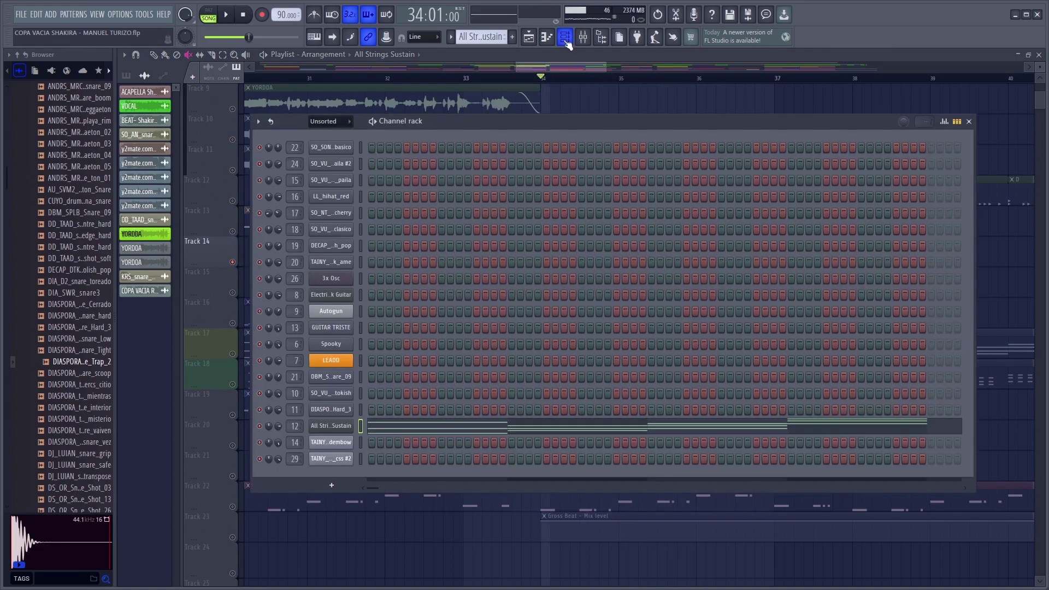
left_click(529, 37)
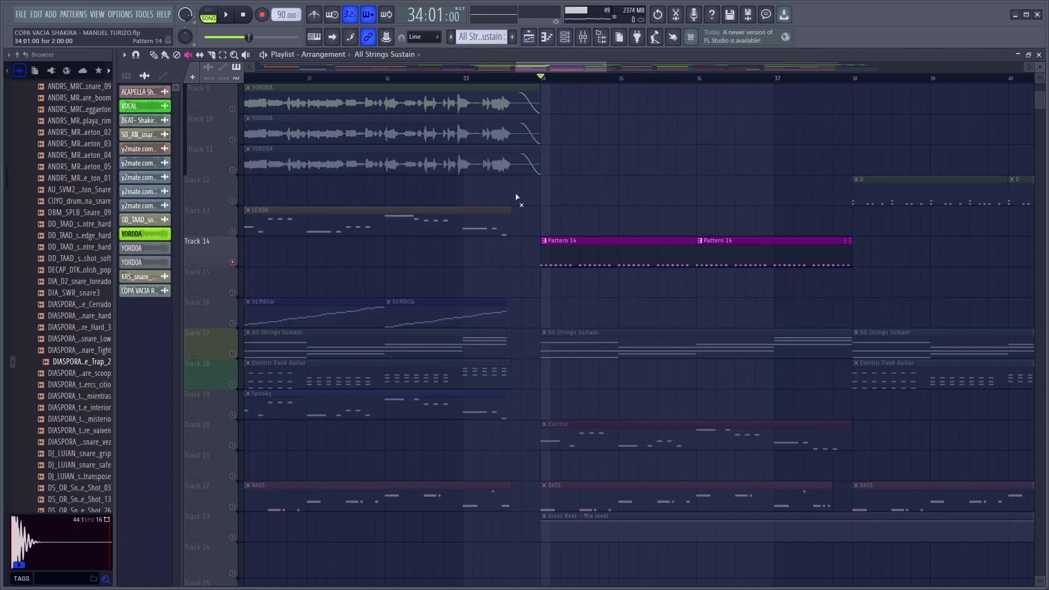
double_click(578, 246)
left_click(579, 241)
right_click(580, 241)
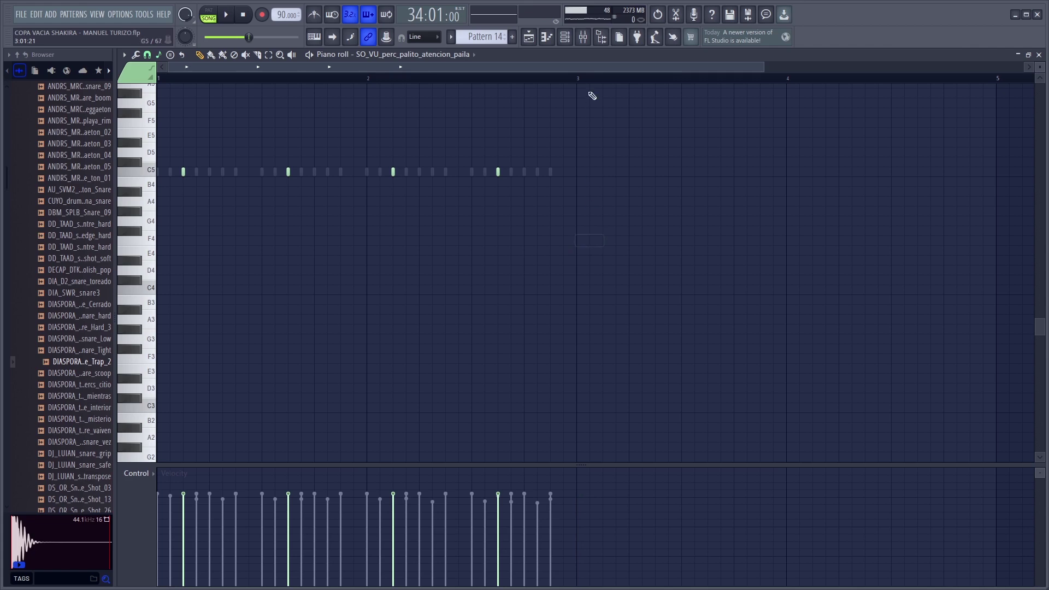
left_click(530, 38)
left_click(566, 38)
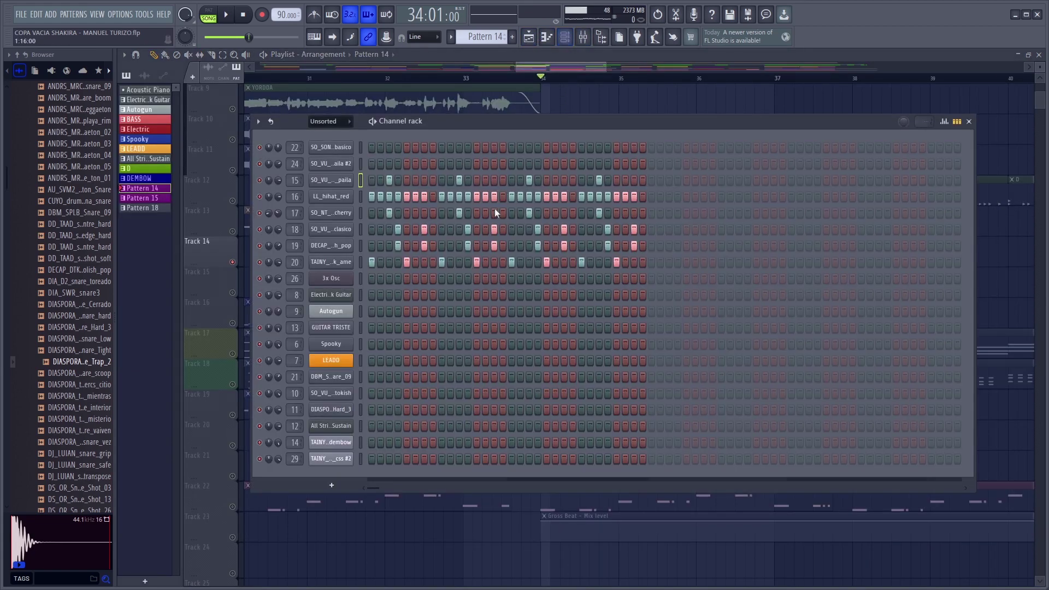
Examine Pattern 14's drum channels while playing from bar 34, and close the channel rack.
left_click(359, 264)
left_click(361, 229)
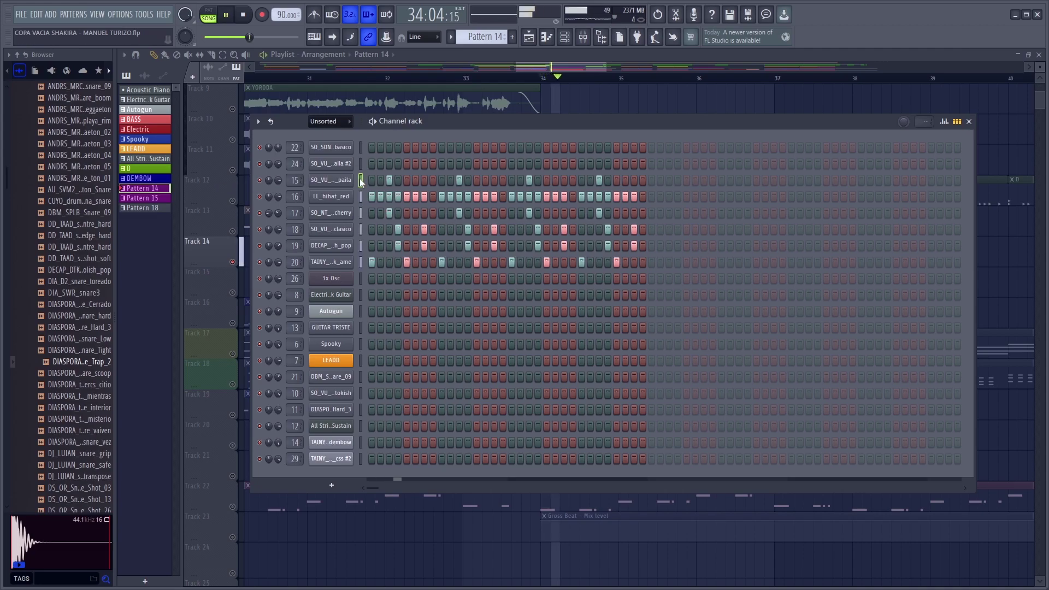
key("F6")
key("space")
Solo the All Strings Sustain track for a short playback at bar 34, and restore all tracks.
left_click(233, 354)
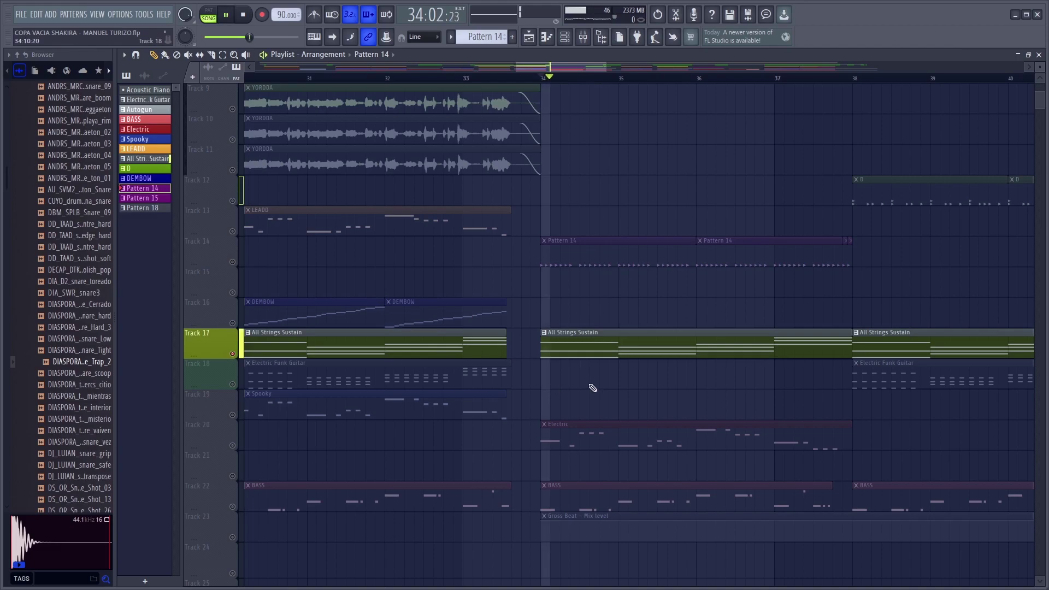
scroll(339, 401, "down", 2)
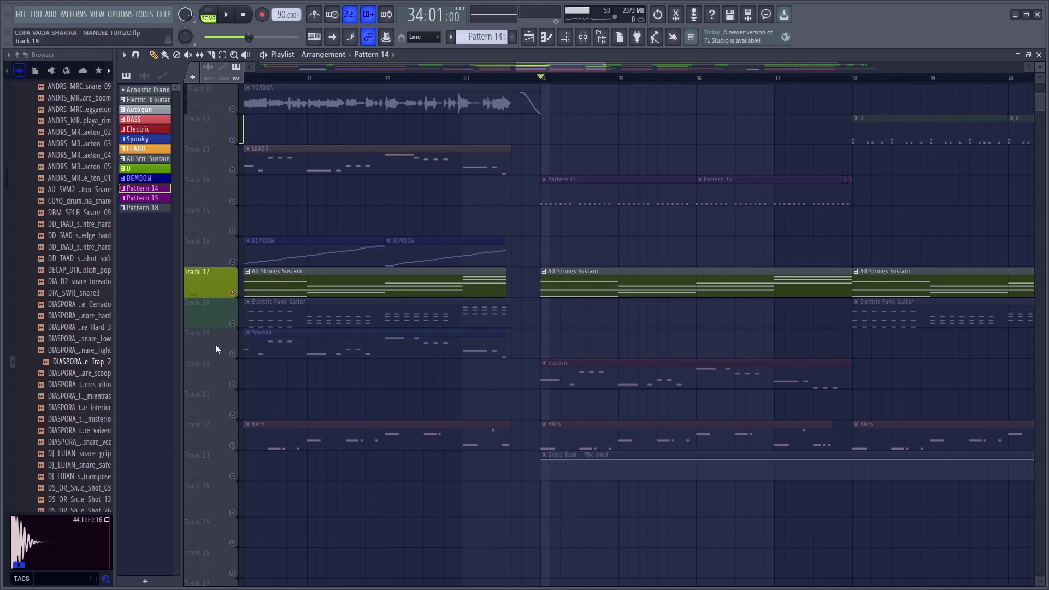
right_click(233, 355)
right_click(234, 355)
scroll(625, 267, "up", 8)
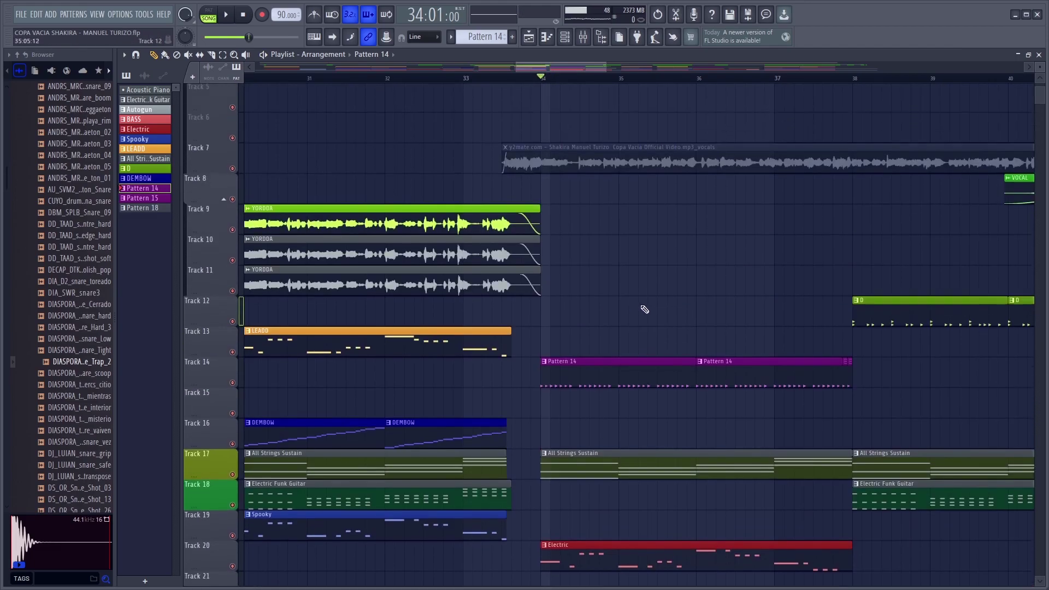
Play the full arrangement from bar 34 into bar 35.
key("space")
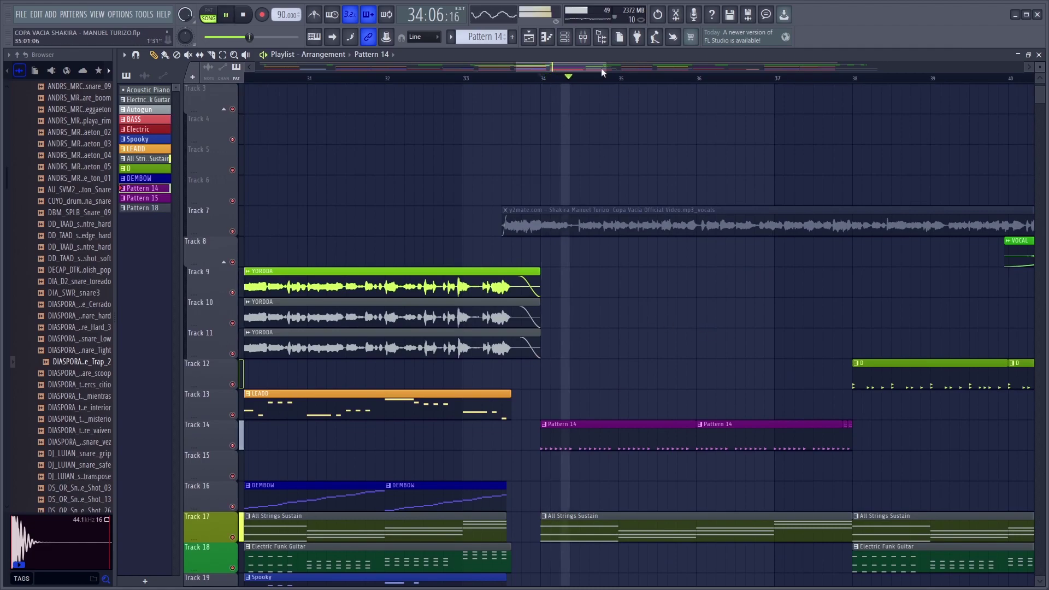
left_click_drag(606, 67, 720, 64)
scroll(526, 257, "down", 3)
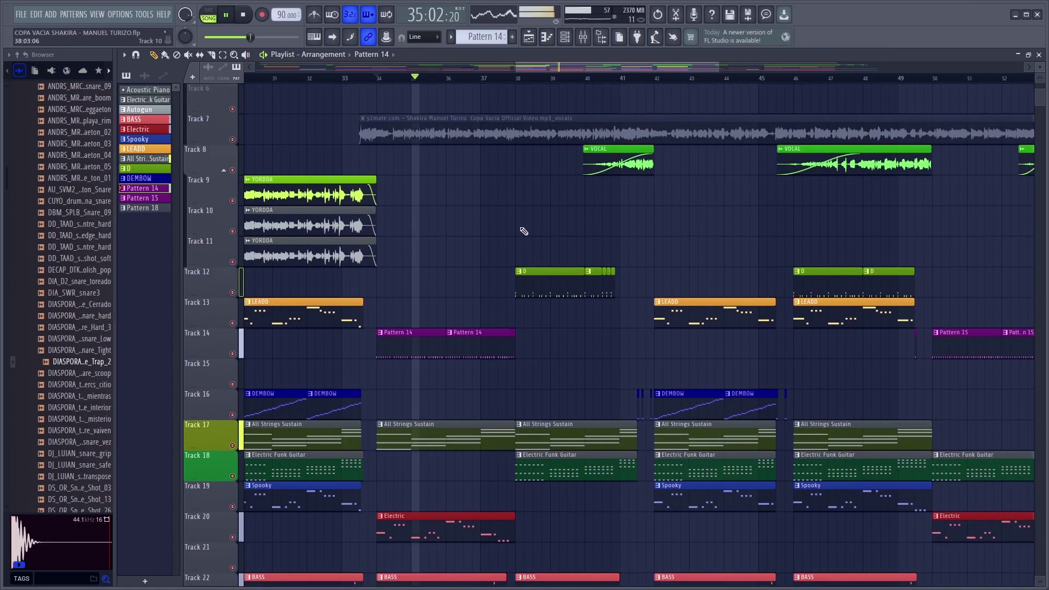
Play the arrangement from late in bar 37 into the D pattern section at bar 38, and stop playback.
left_click(509, 80)
scroll(510, 82, "up", 4)
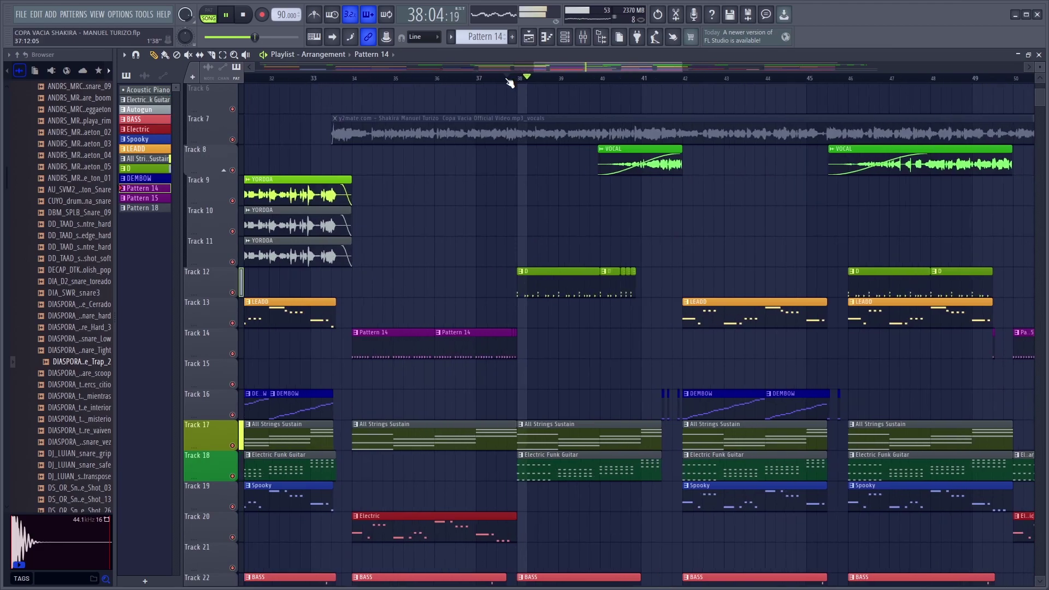
scroll(514, 109, "down", 1)
scroll(639, 301, "down", 2)
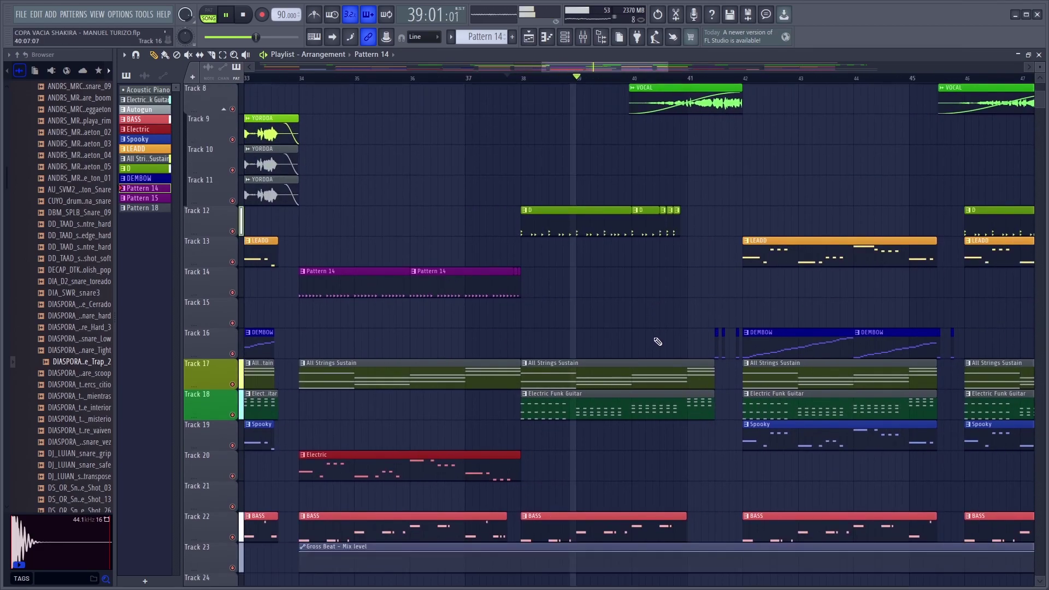
key("space")
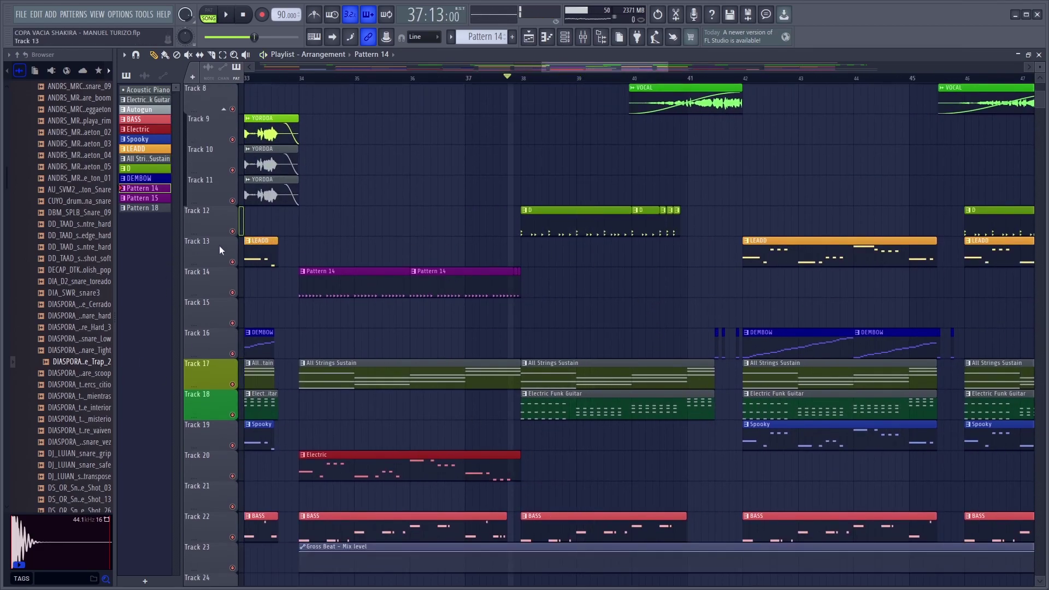
Solo Track 12 to play the D pattern from bar 38, and restore all tracks.
right_click(233, 231)
left_click(522, 79)
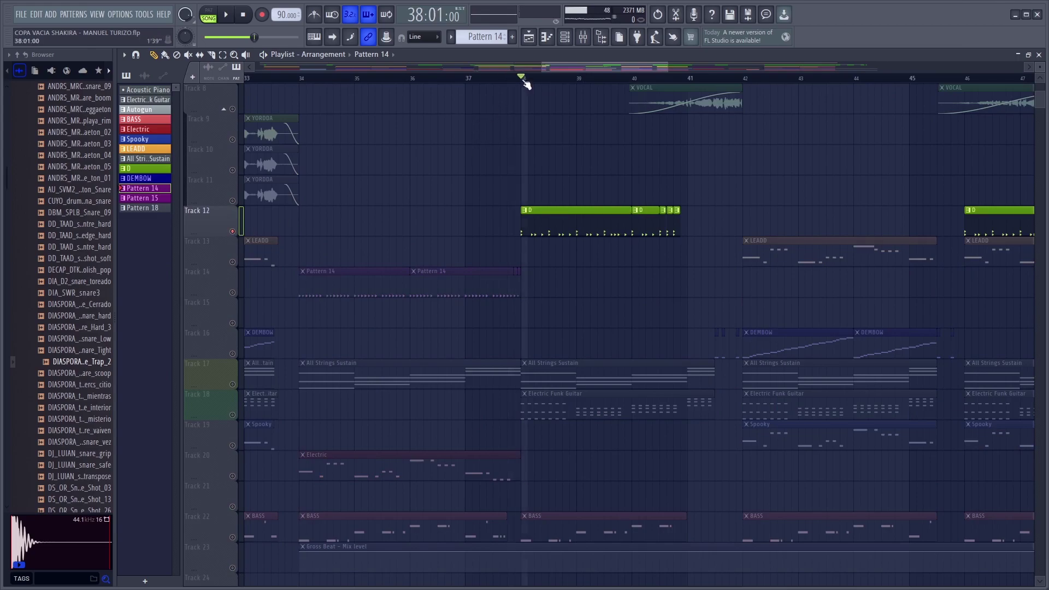
key("space")
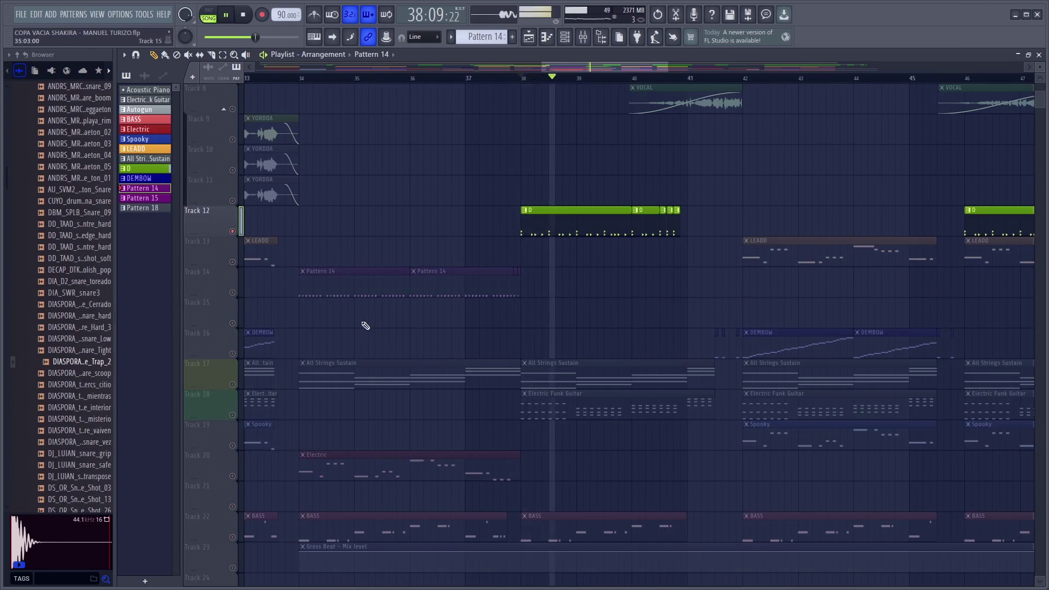
key("space")
right_click(232, 262)
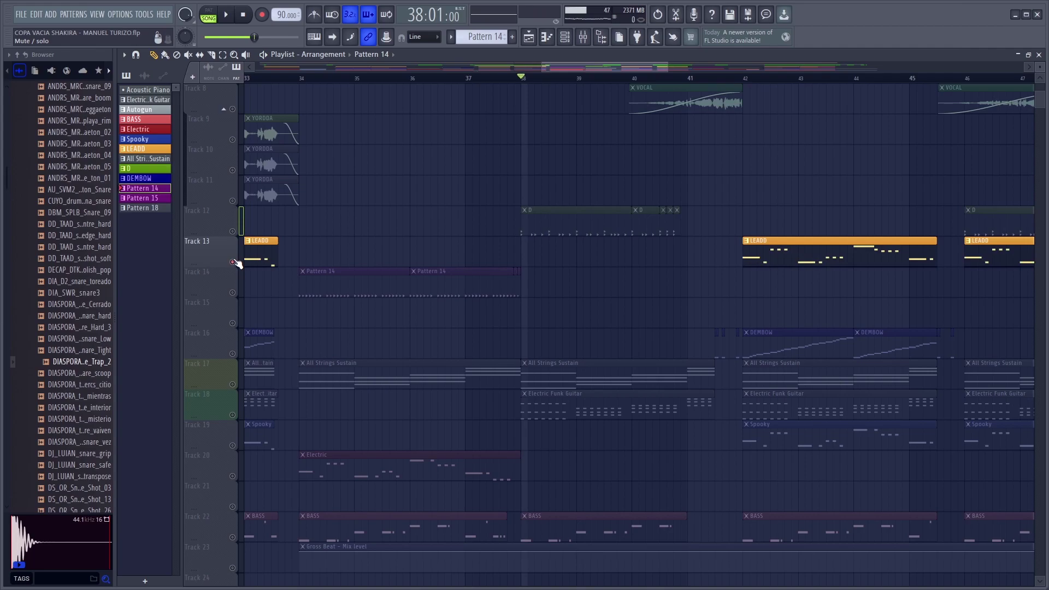
right_click(232, 262)
Play the full arrangement from bar 38 through the VOCAL clip on Track 8 into bar 41.
scroll(683, 327, "down", 4)
key("space")
scroll(689, 347, "up", 6)
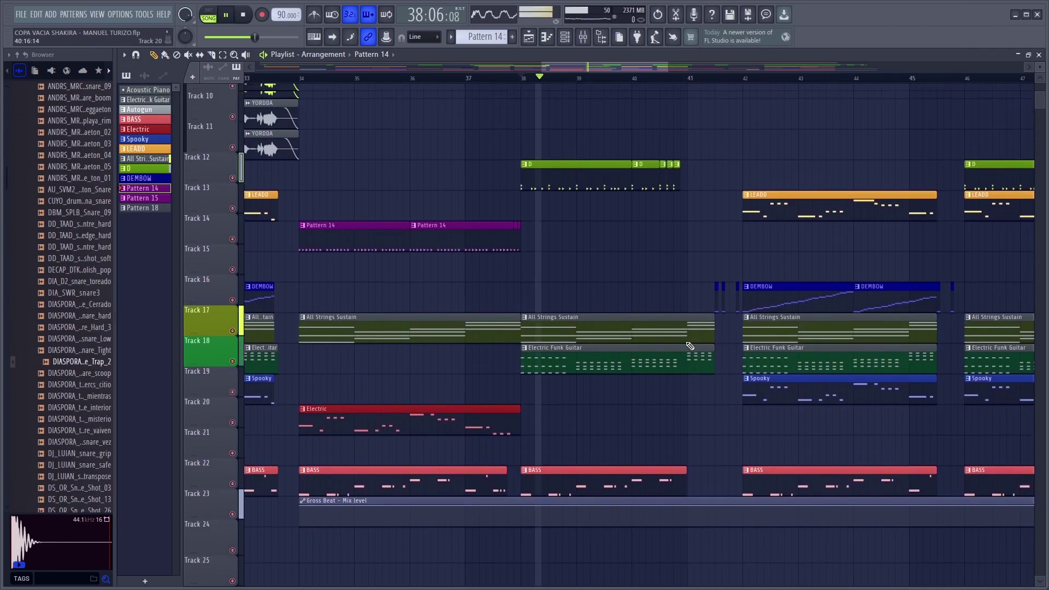
scroll(674, 291, "up", 2)
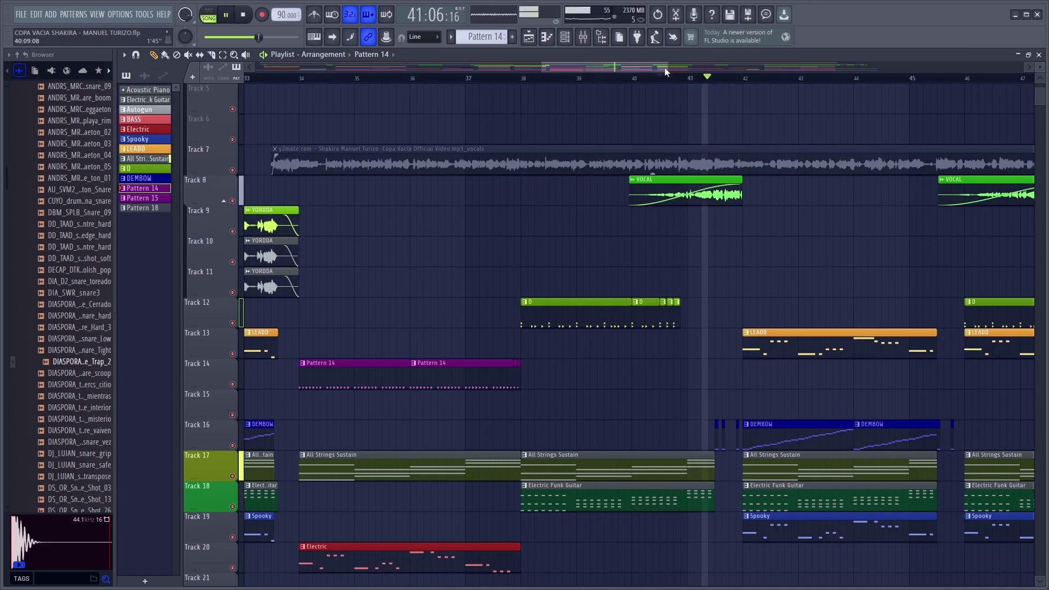
Continue playback through the DEMBOW, lead and Spooky section from bar 42 into bar 44.
left_click_drag(667, 67, 749, 70)
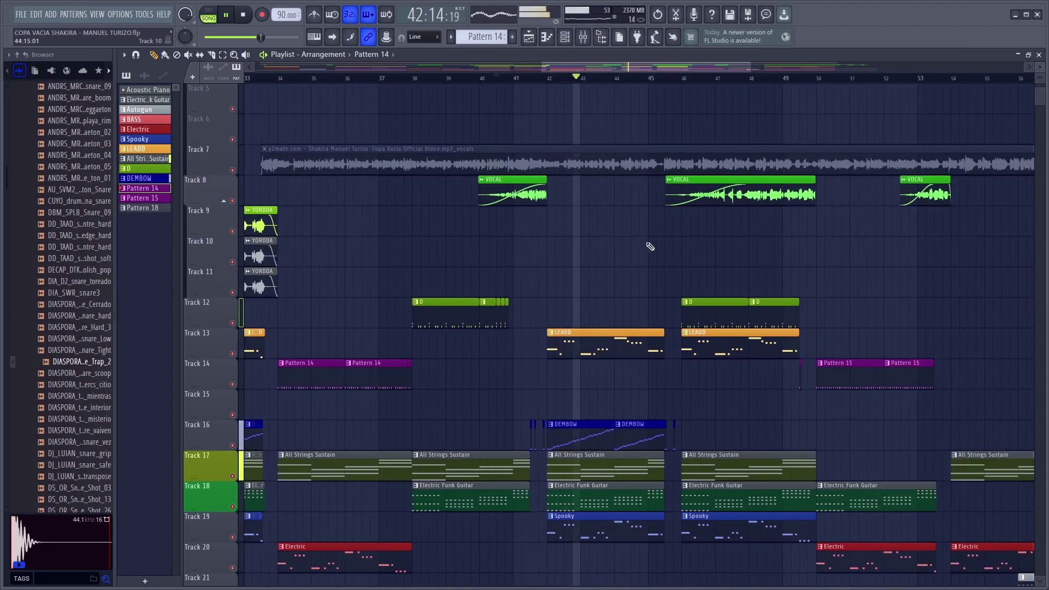
scroll(658, 278, "down", 4)
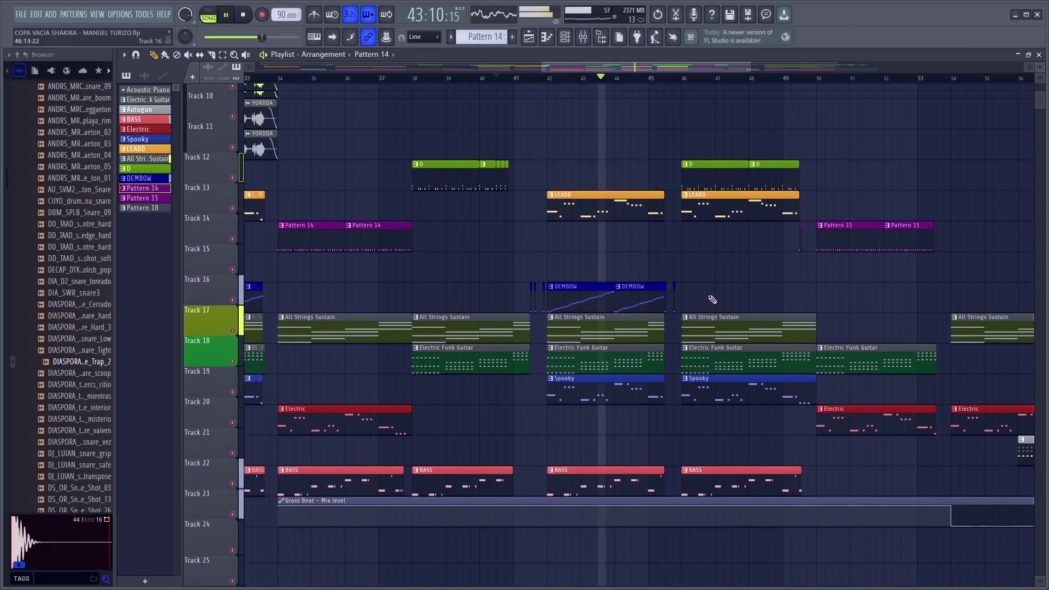
scroll(694, 210, "up", 3)
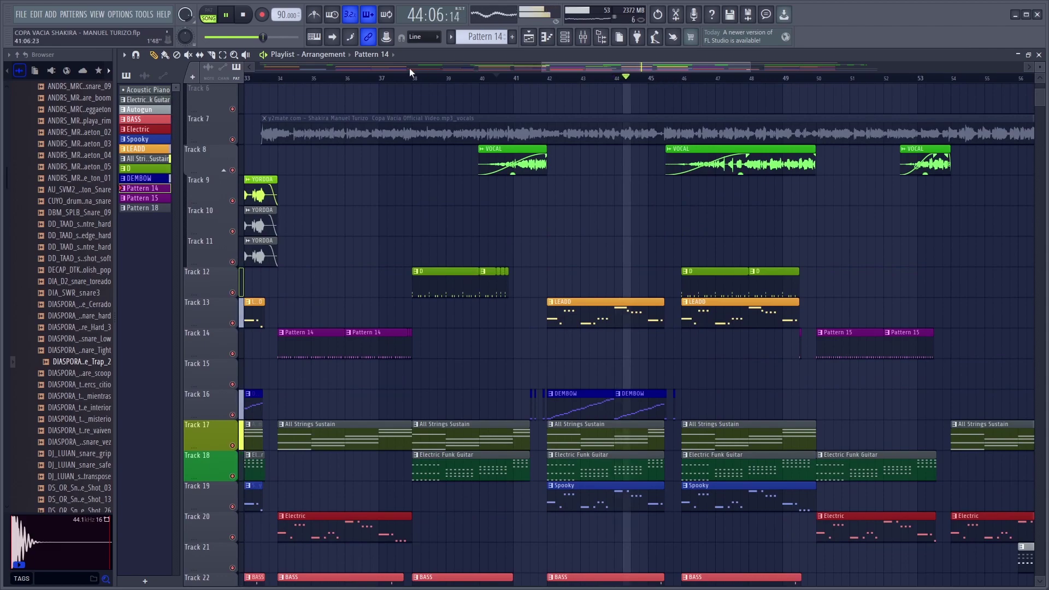
Activate the Mute tool and continue playback through the VOCAL entry into the section at bar 46.
left_click(189, 55)
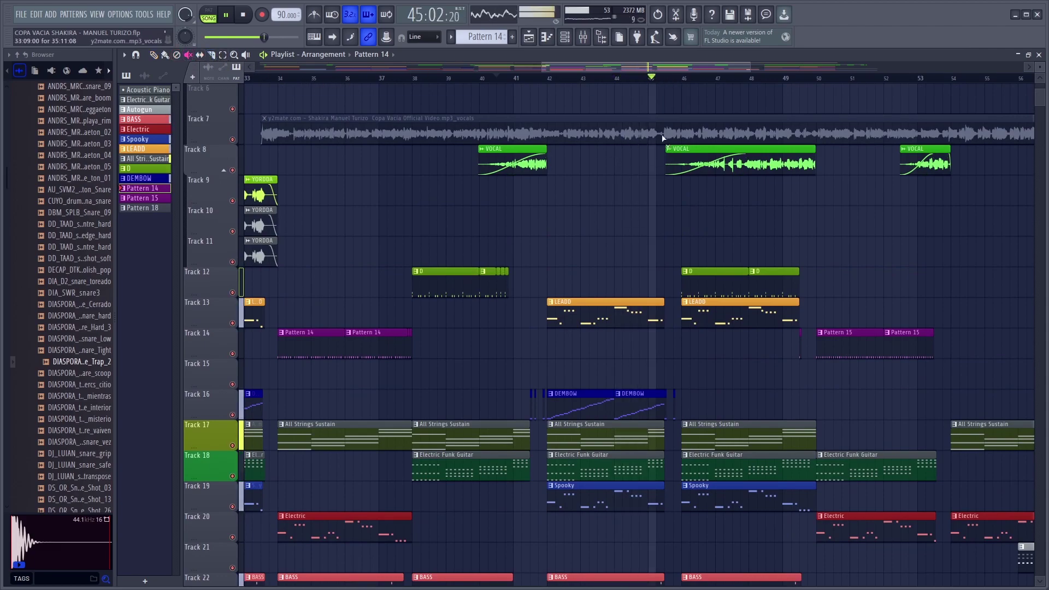
scroll(716, 83, "down", 4)
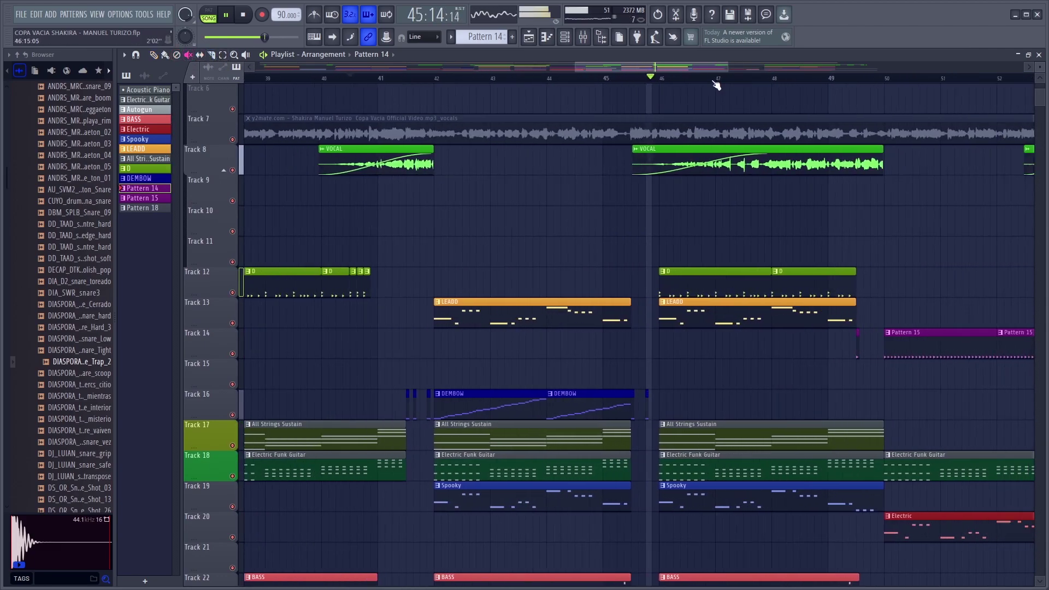
left_click_drag(746, 67, 811, 69)
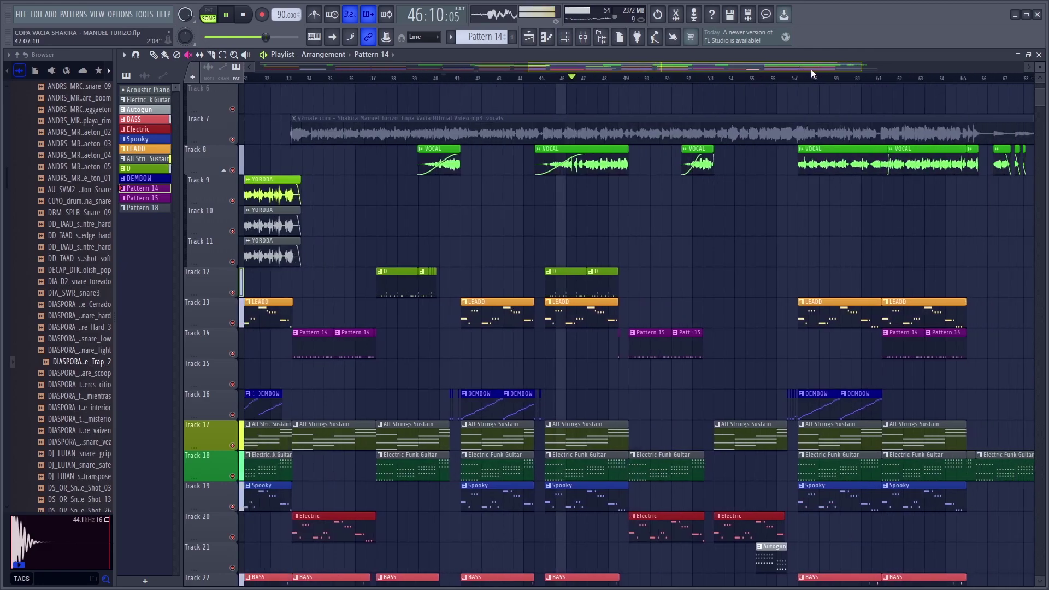
Stop playback of the bar 46 section and look over its tracks down to the Gross Beat mix level automation.
scroll(695, 270, "down", 2)
key("space")
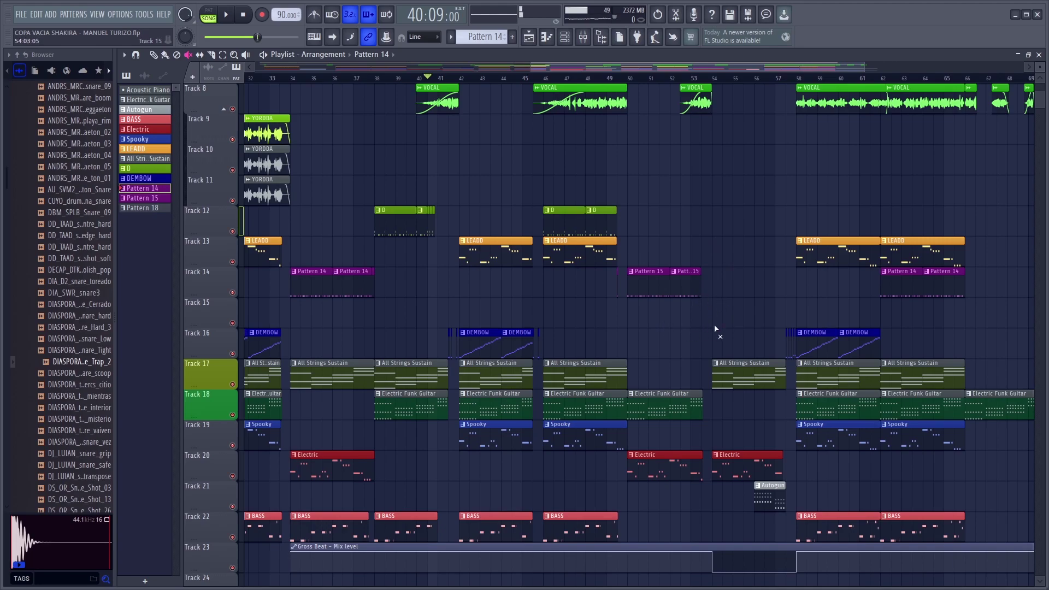
scroll(734, 264, "up", 3)
scroll(652, 167, "up", 2)
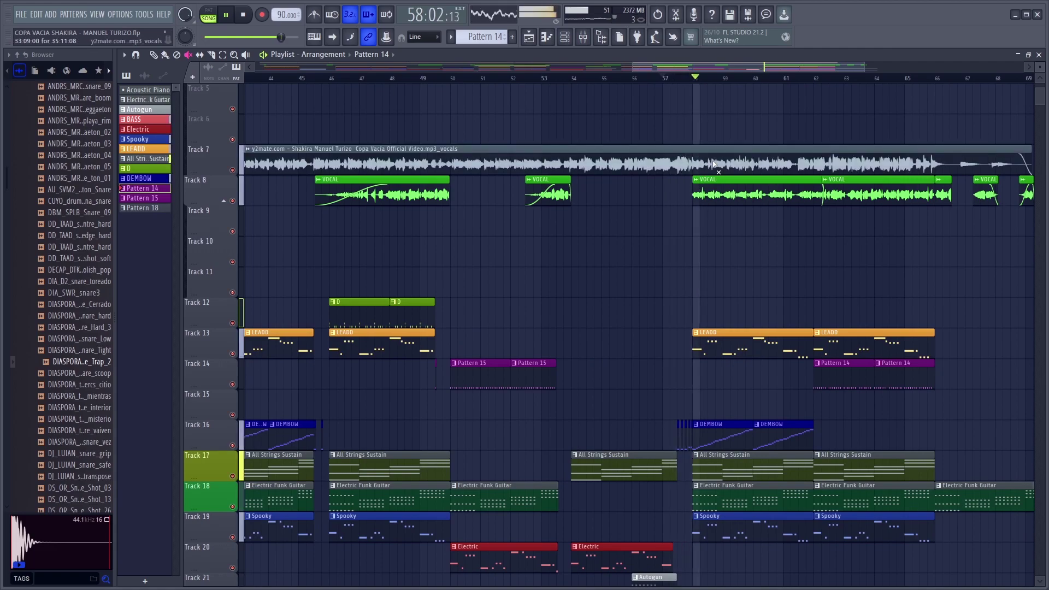
Play the full arrangement from bar 57 through the VOCAL, lead and DEMBOW section starting at bar 58, and stop playback.
left_click_drag(776, 67, 834, 73)
scroll(808, 303, "down", 6)
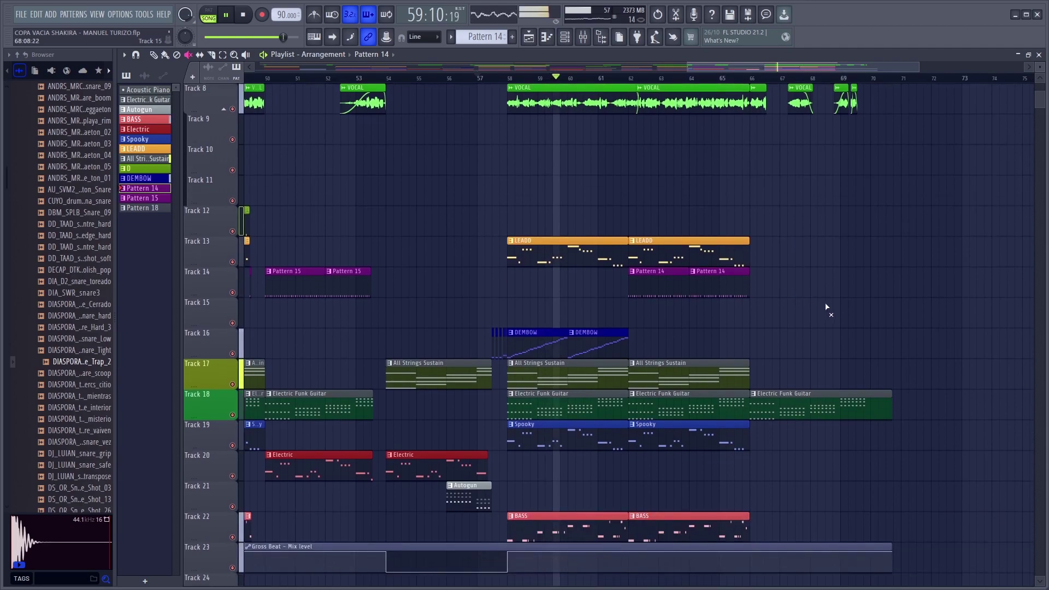
scroll(819, 318, "up", 3)
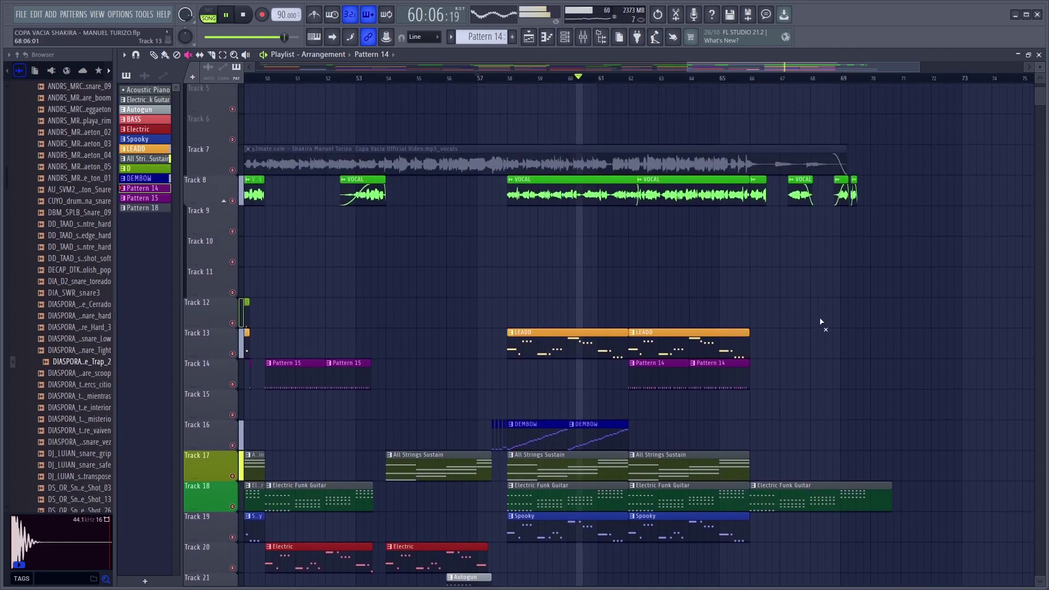
key("space")
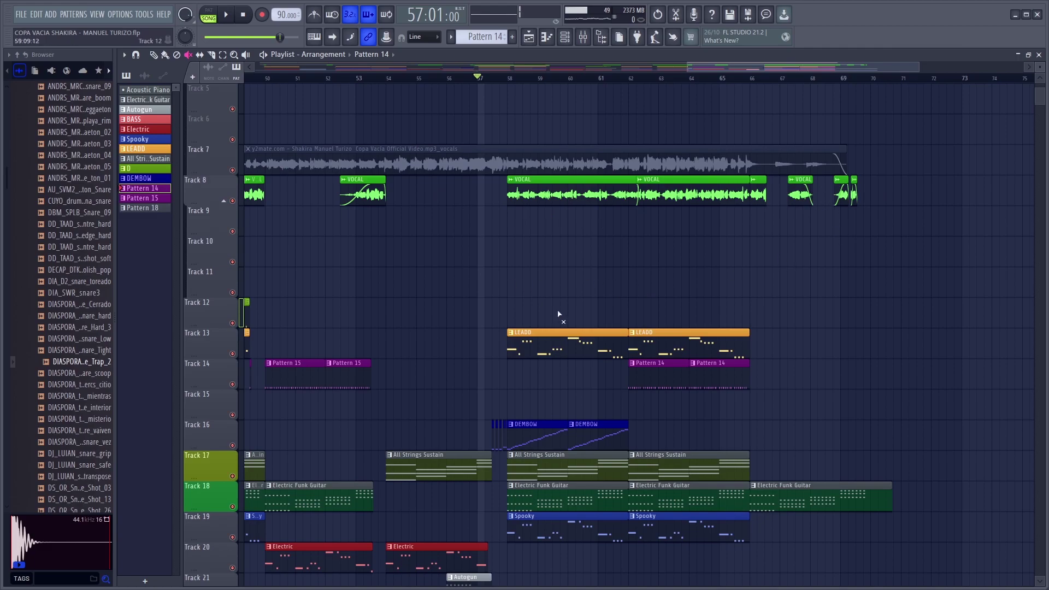
Examine which clips continue into the outro after bar 66, moving the playhead to 65:13.
scroll(888, 305, "down", 1)
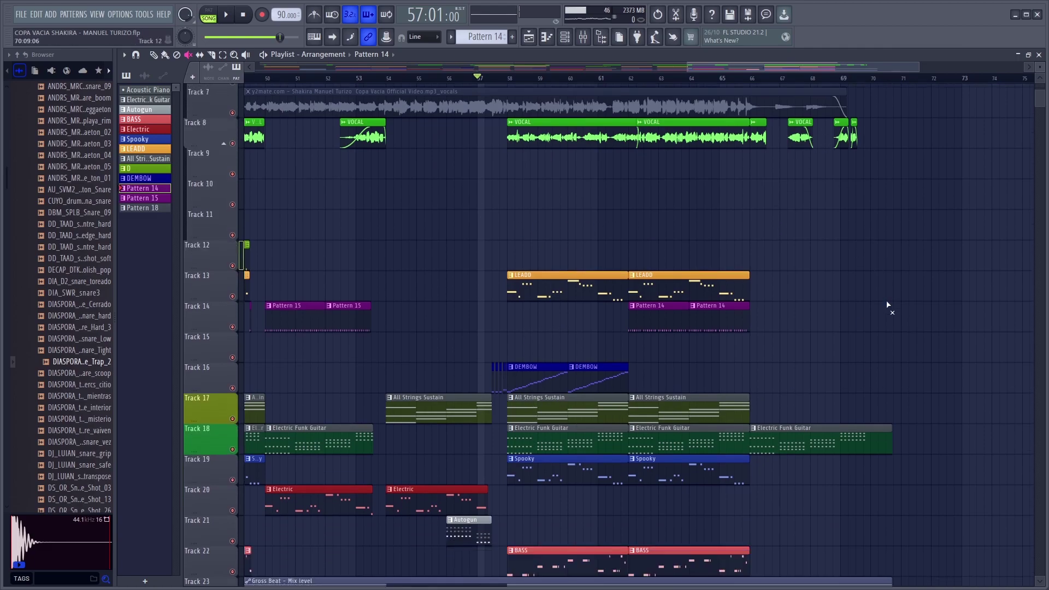
scroll(889, 304, "up", 1)
left_click(765, 81)
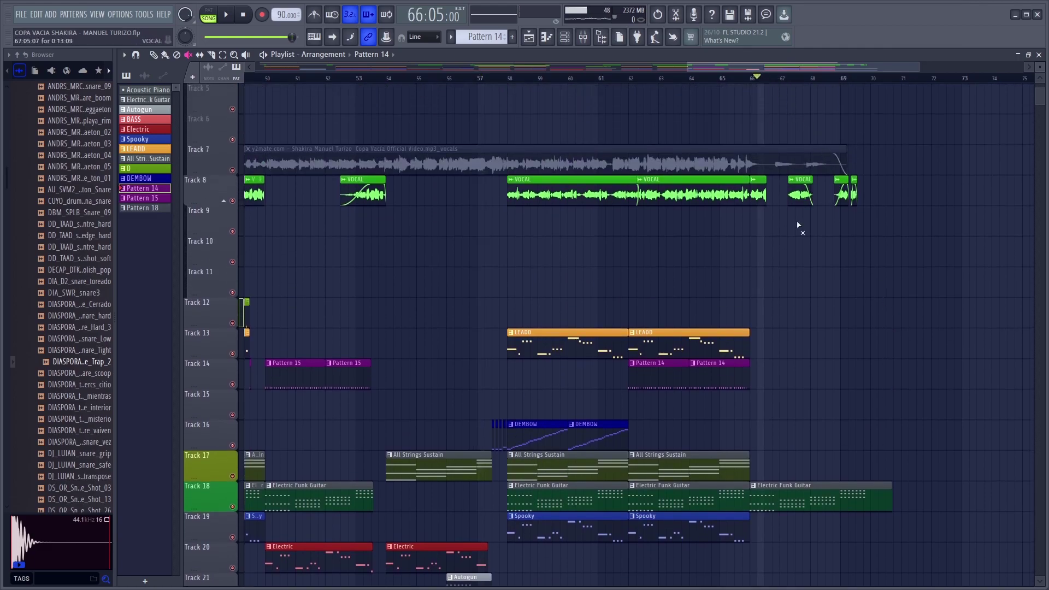
left_click(754, 81)
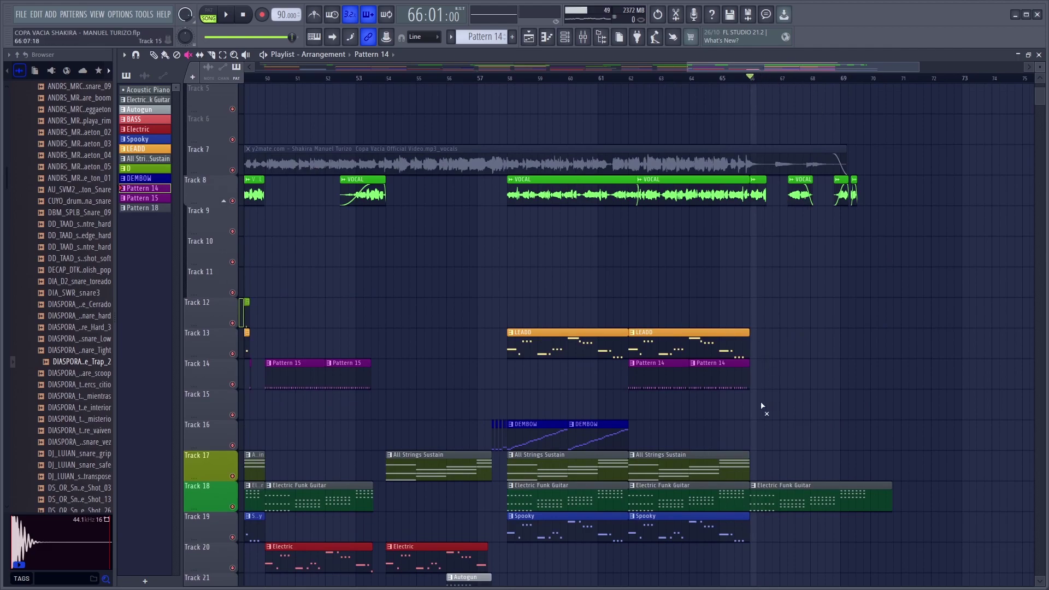
left_click(743, 80)
scroll(816, 466, "down", 3)
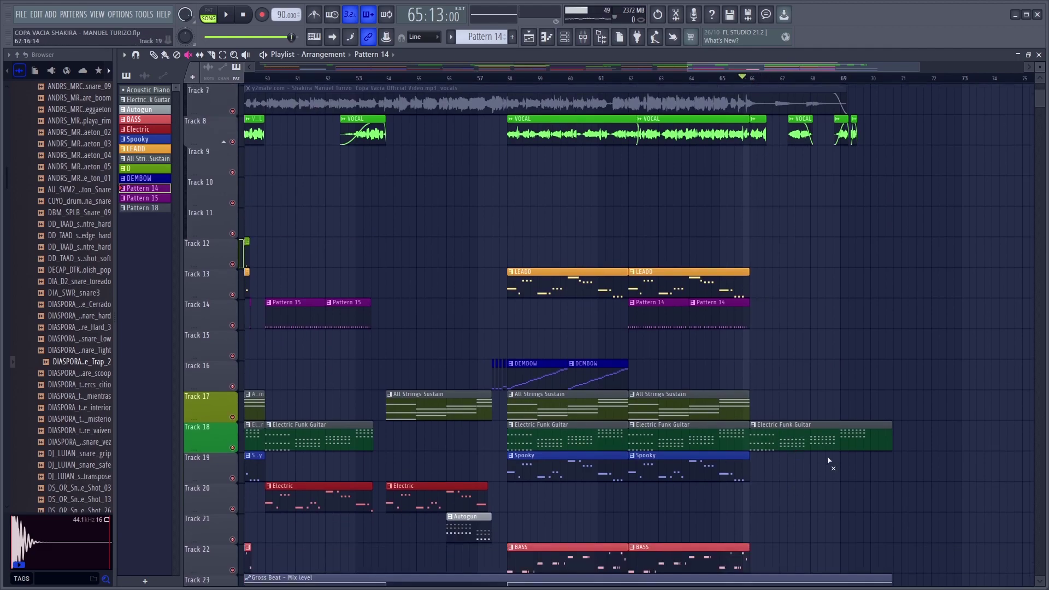
scroll(809, 397, "down", 3)
scroll(789, 322, "up", 3)
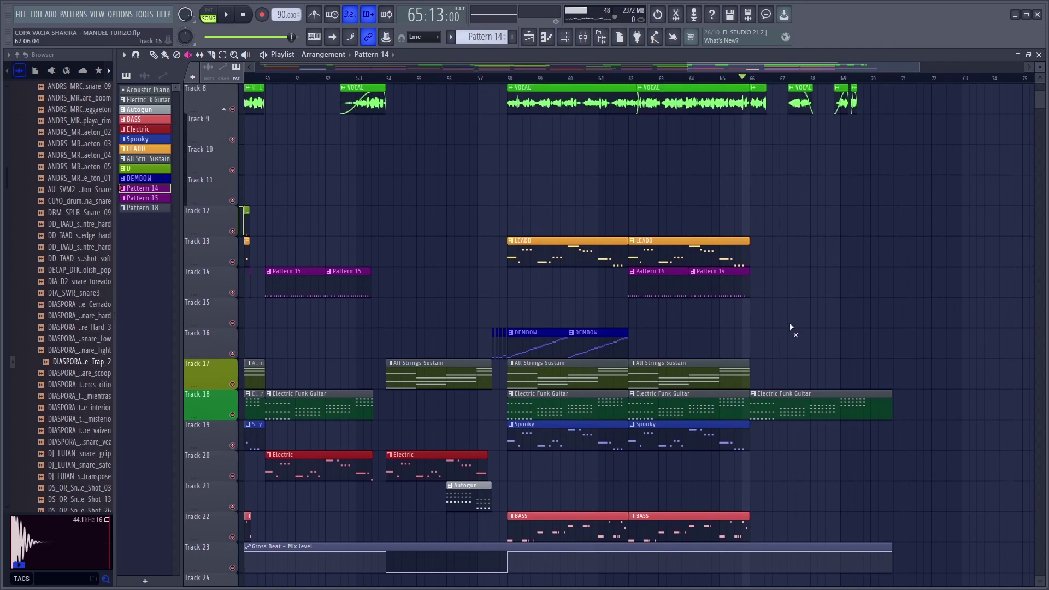
Play the outro from bar 65 through the last VOCAL and Electric Funk Guitar clips, and stop playback.
left_click(752, 81)
left_click(721, 81)
key("space")
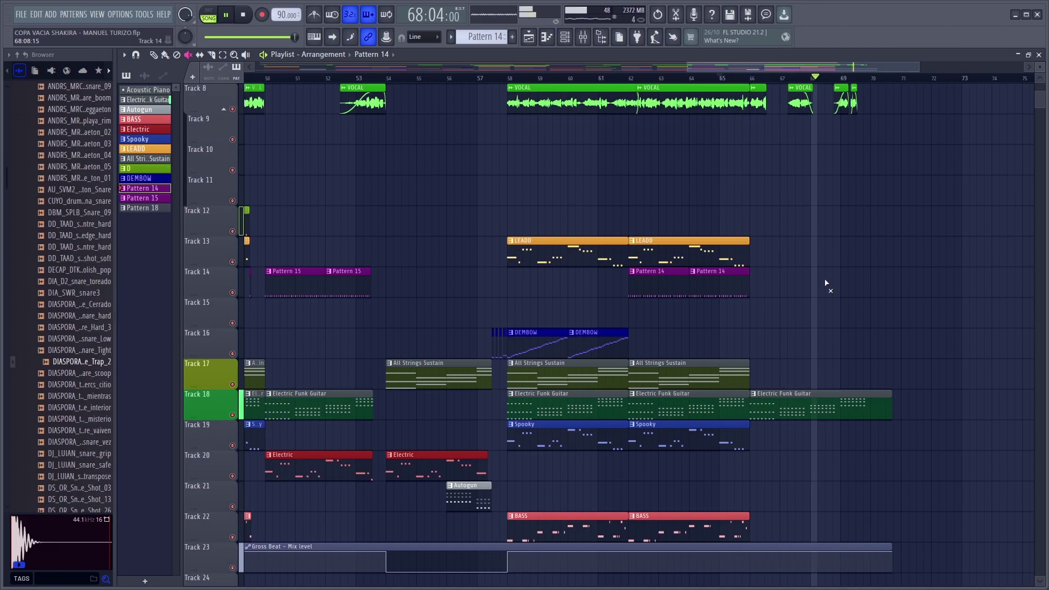
scroll(826, 290, "up", 3)
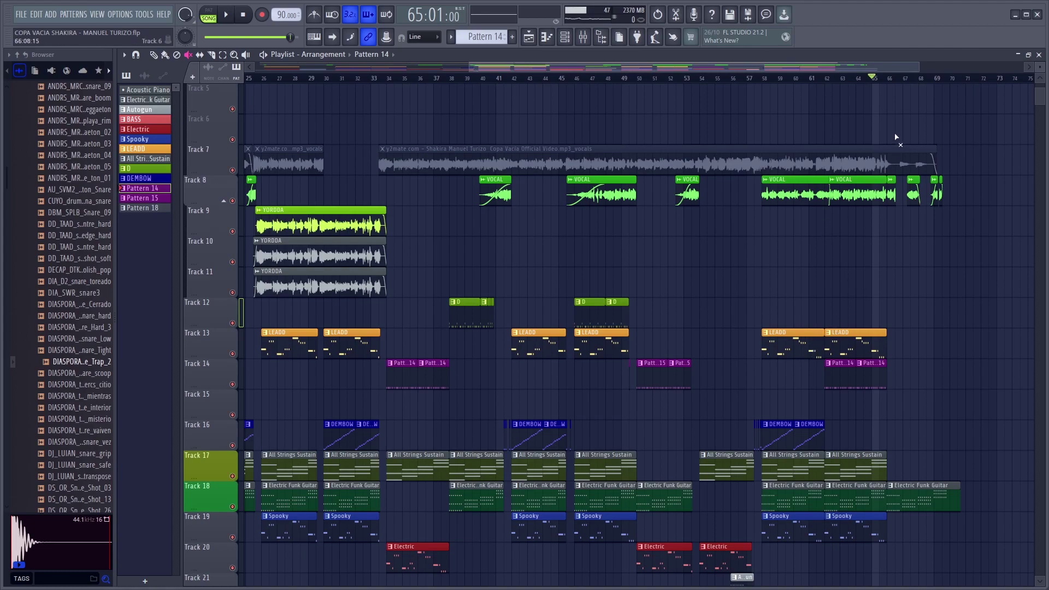
Play the full final section again from just before bar 58 into the Pattern 14 part at bar 62.
scroll(898, 81, "up", 3)
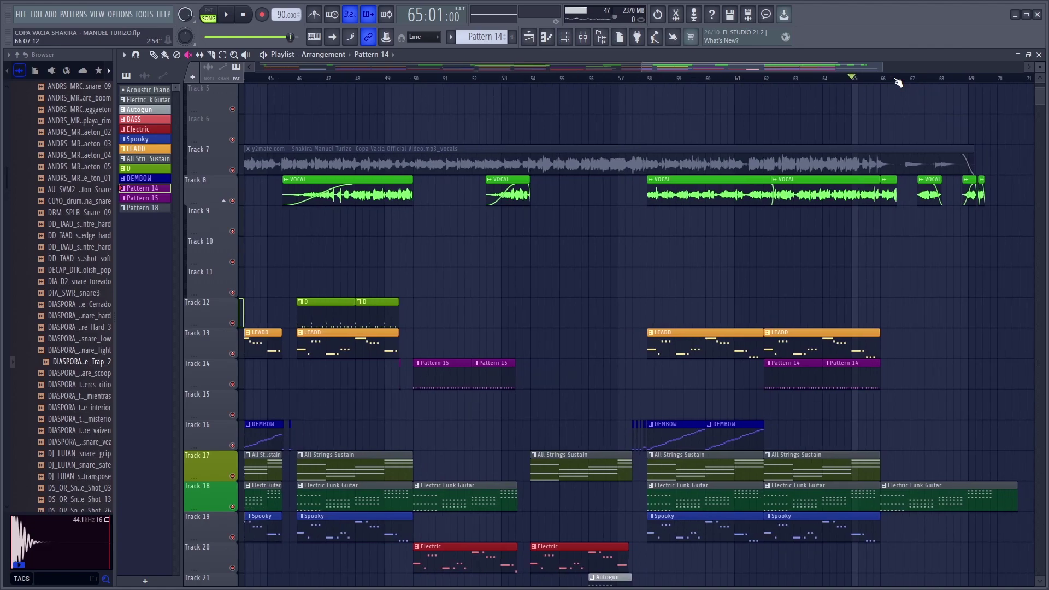
scroll(896, 82, "up", 2)
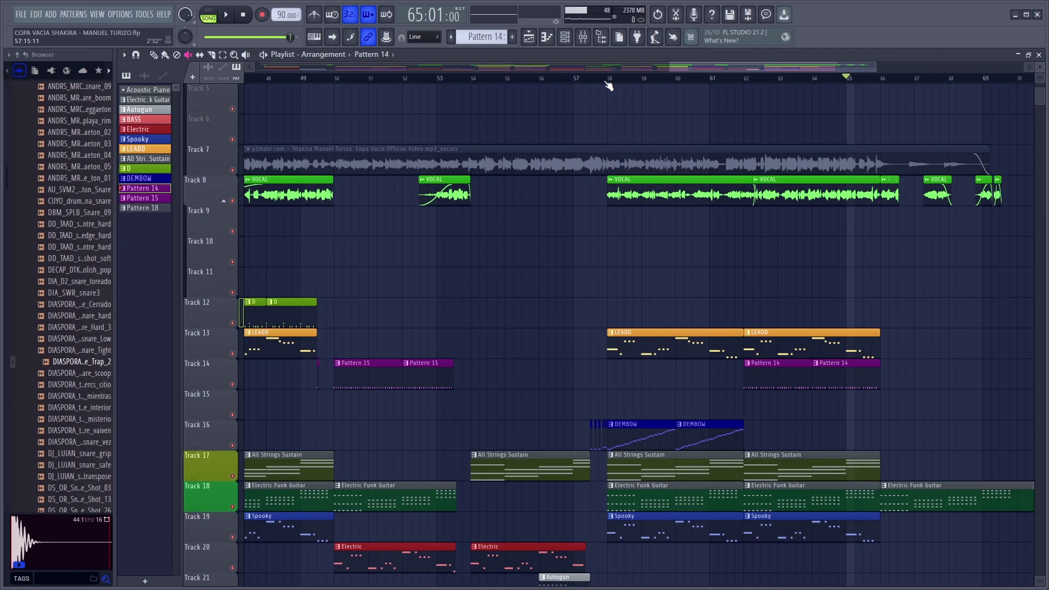
key("space")
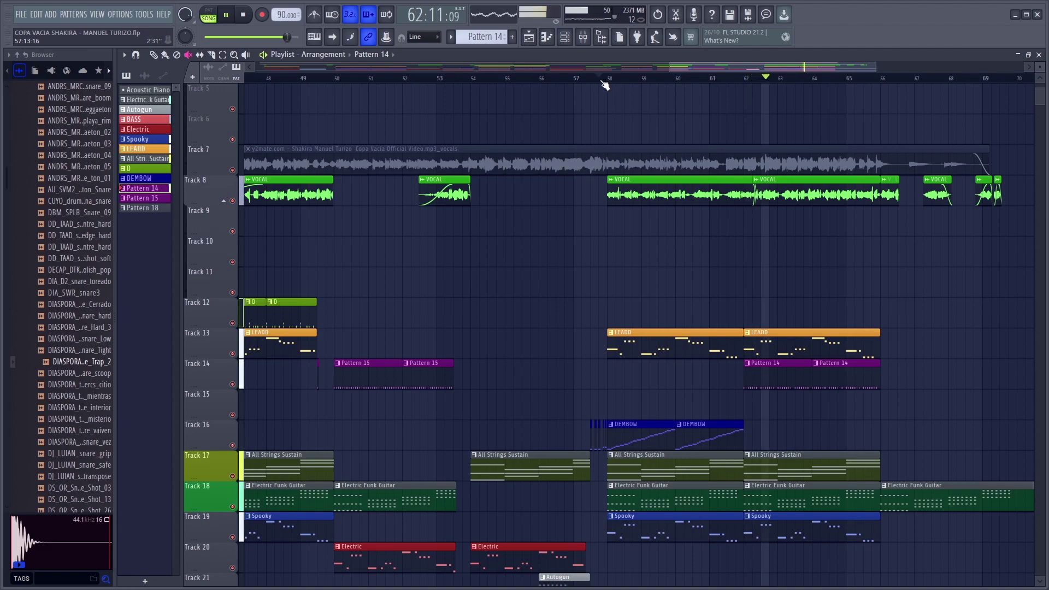